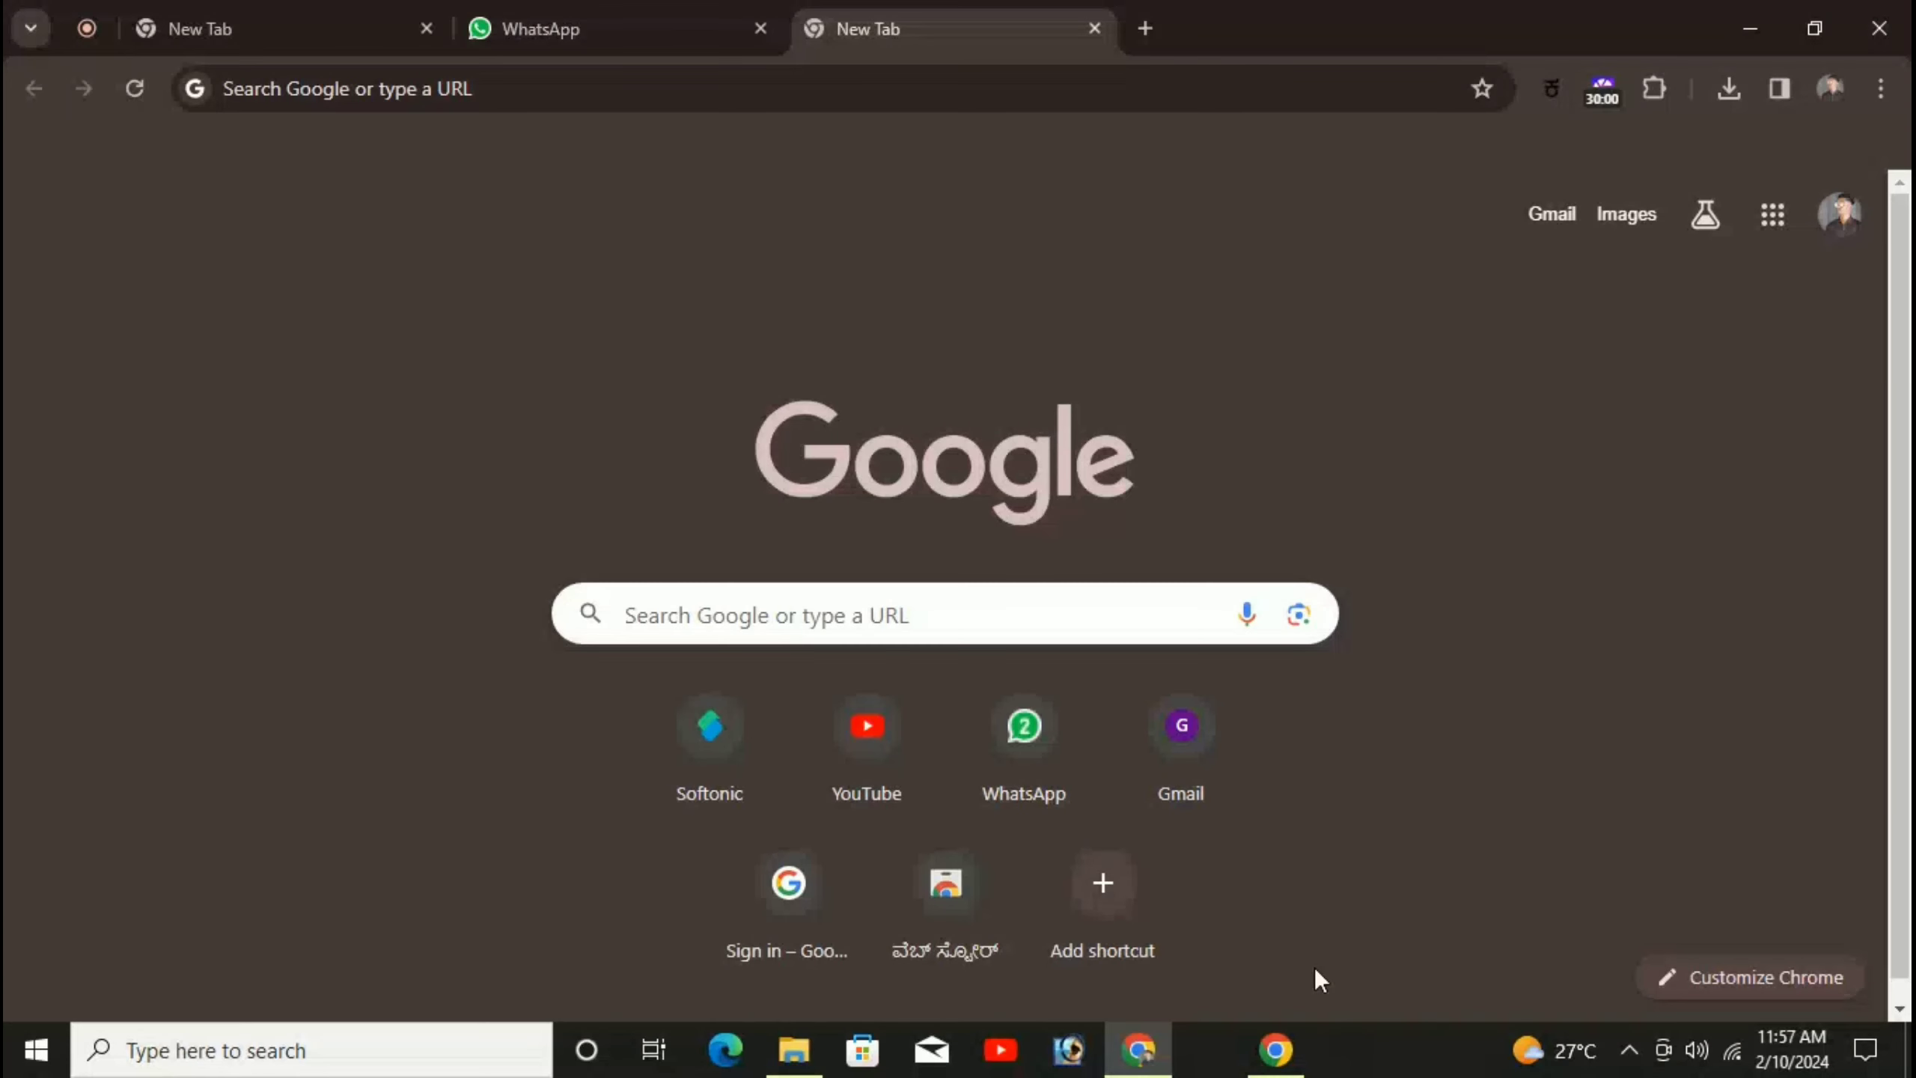
# Search Google for 'rural seva' from the address bar and open the Rural Seva Service result
pyautogui.click(401, 83)
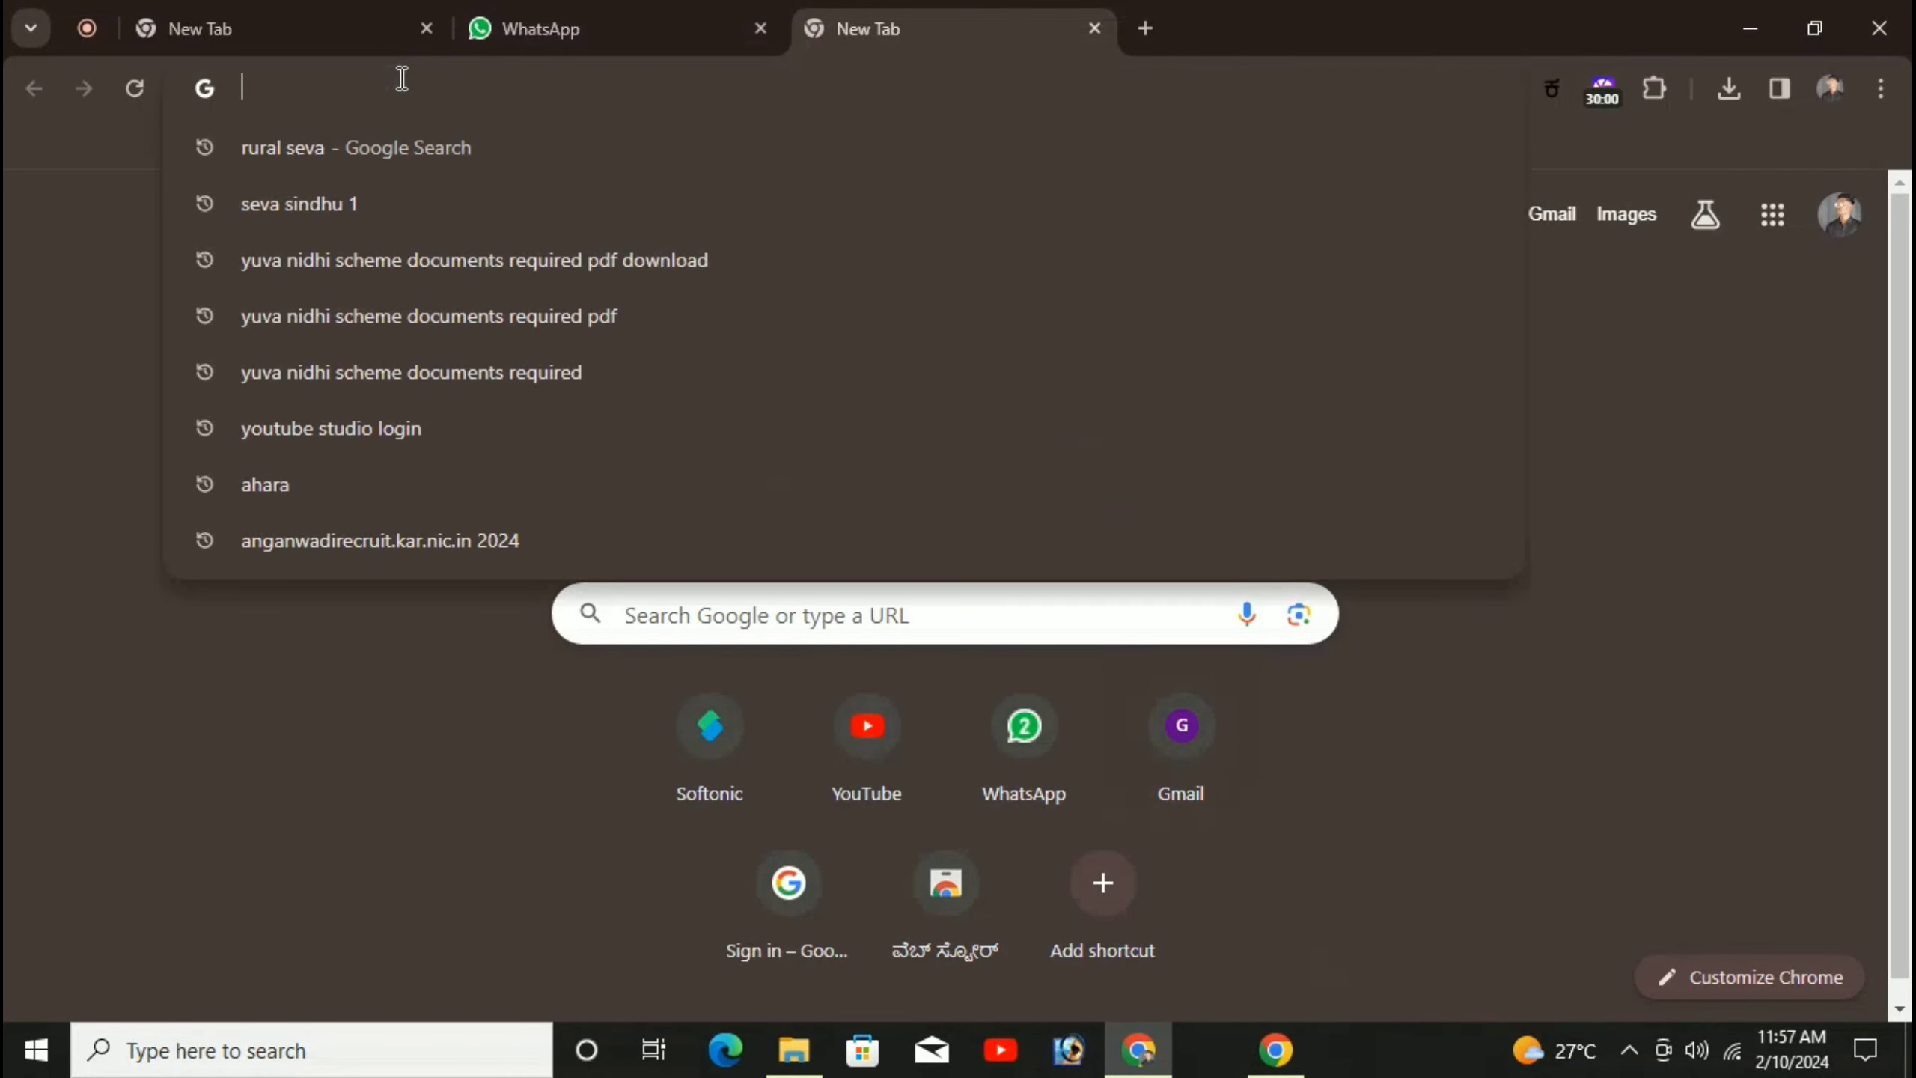
pyautogui.write('rural')
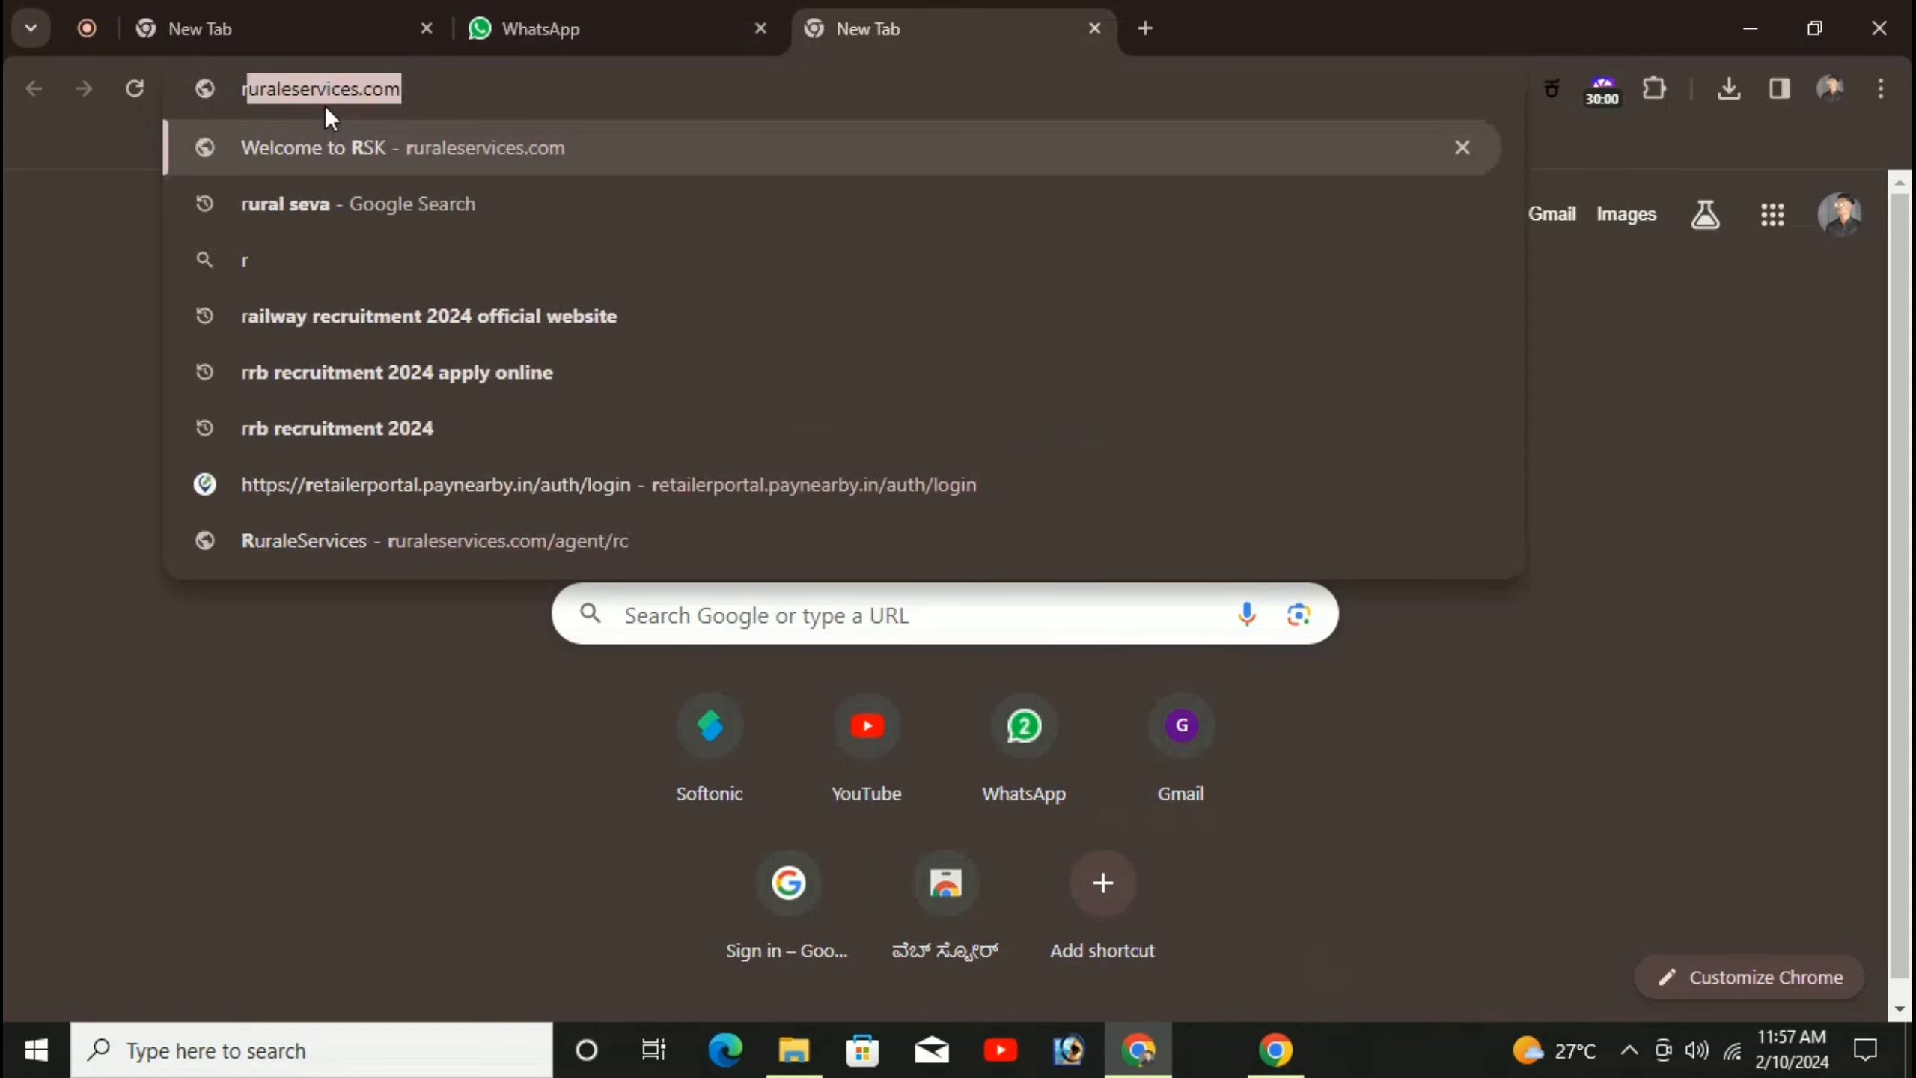
pyautogui.write('e')
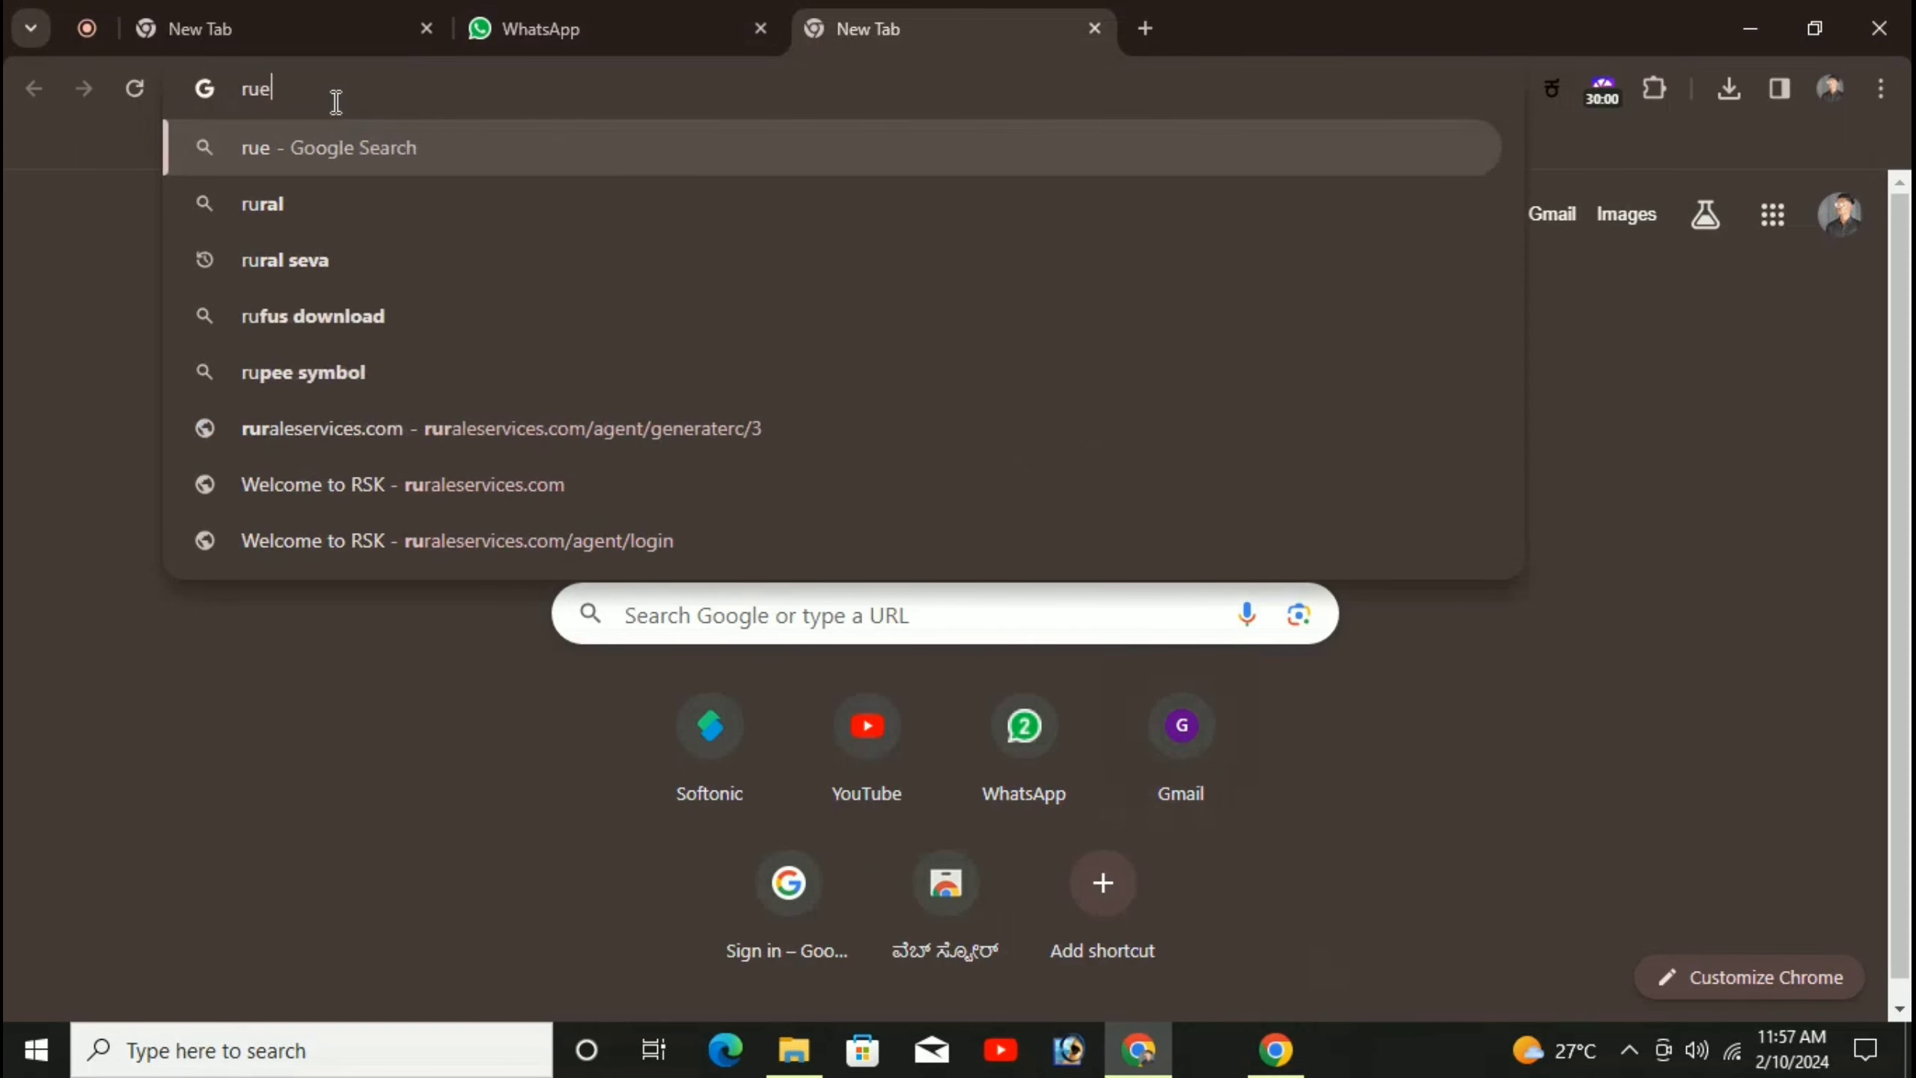
pyautogui.press('BackSpace')
pyautogui.write('raleservices.com')
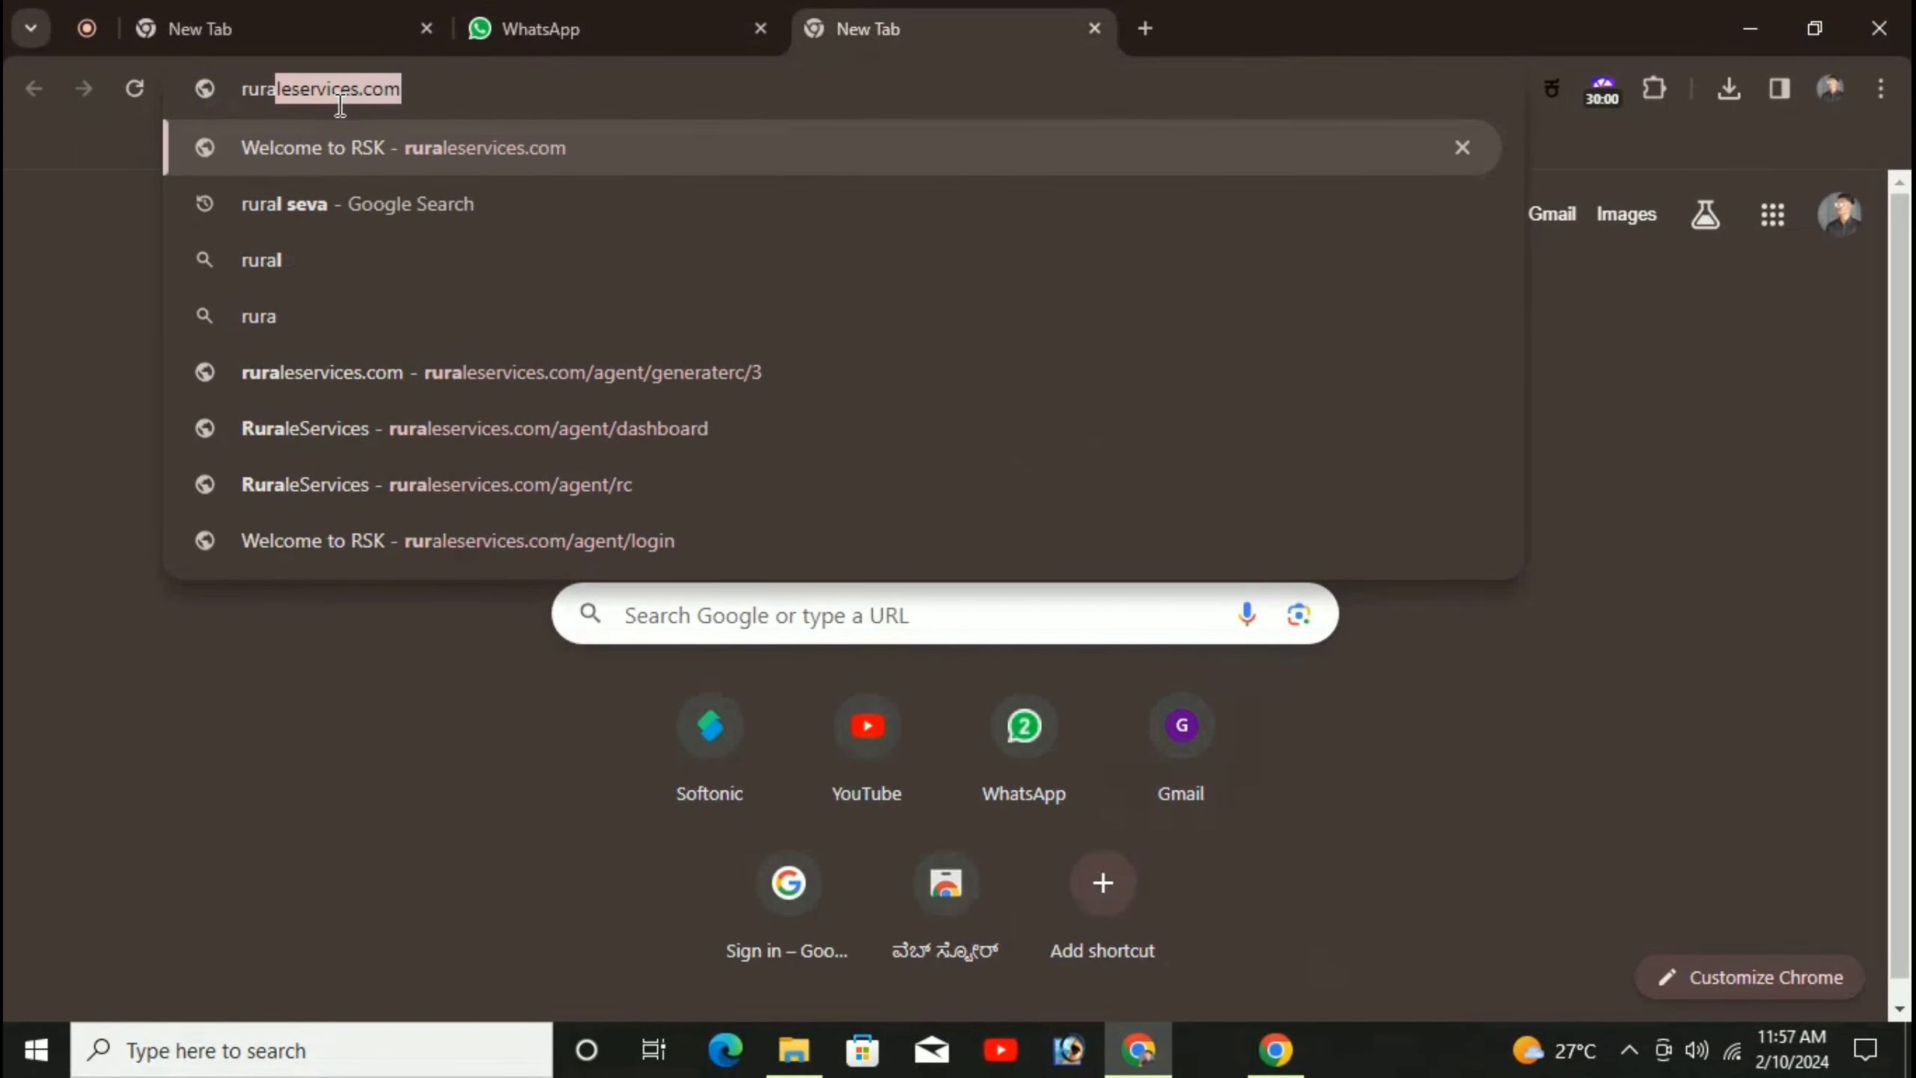
pyautogui.click(327, 202)
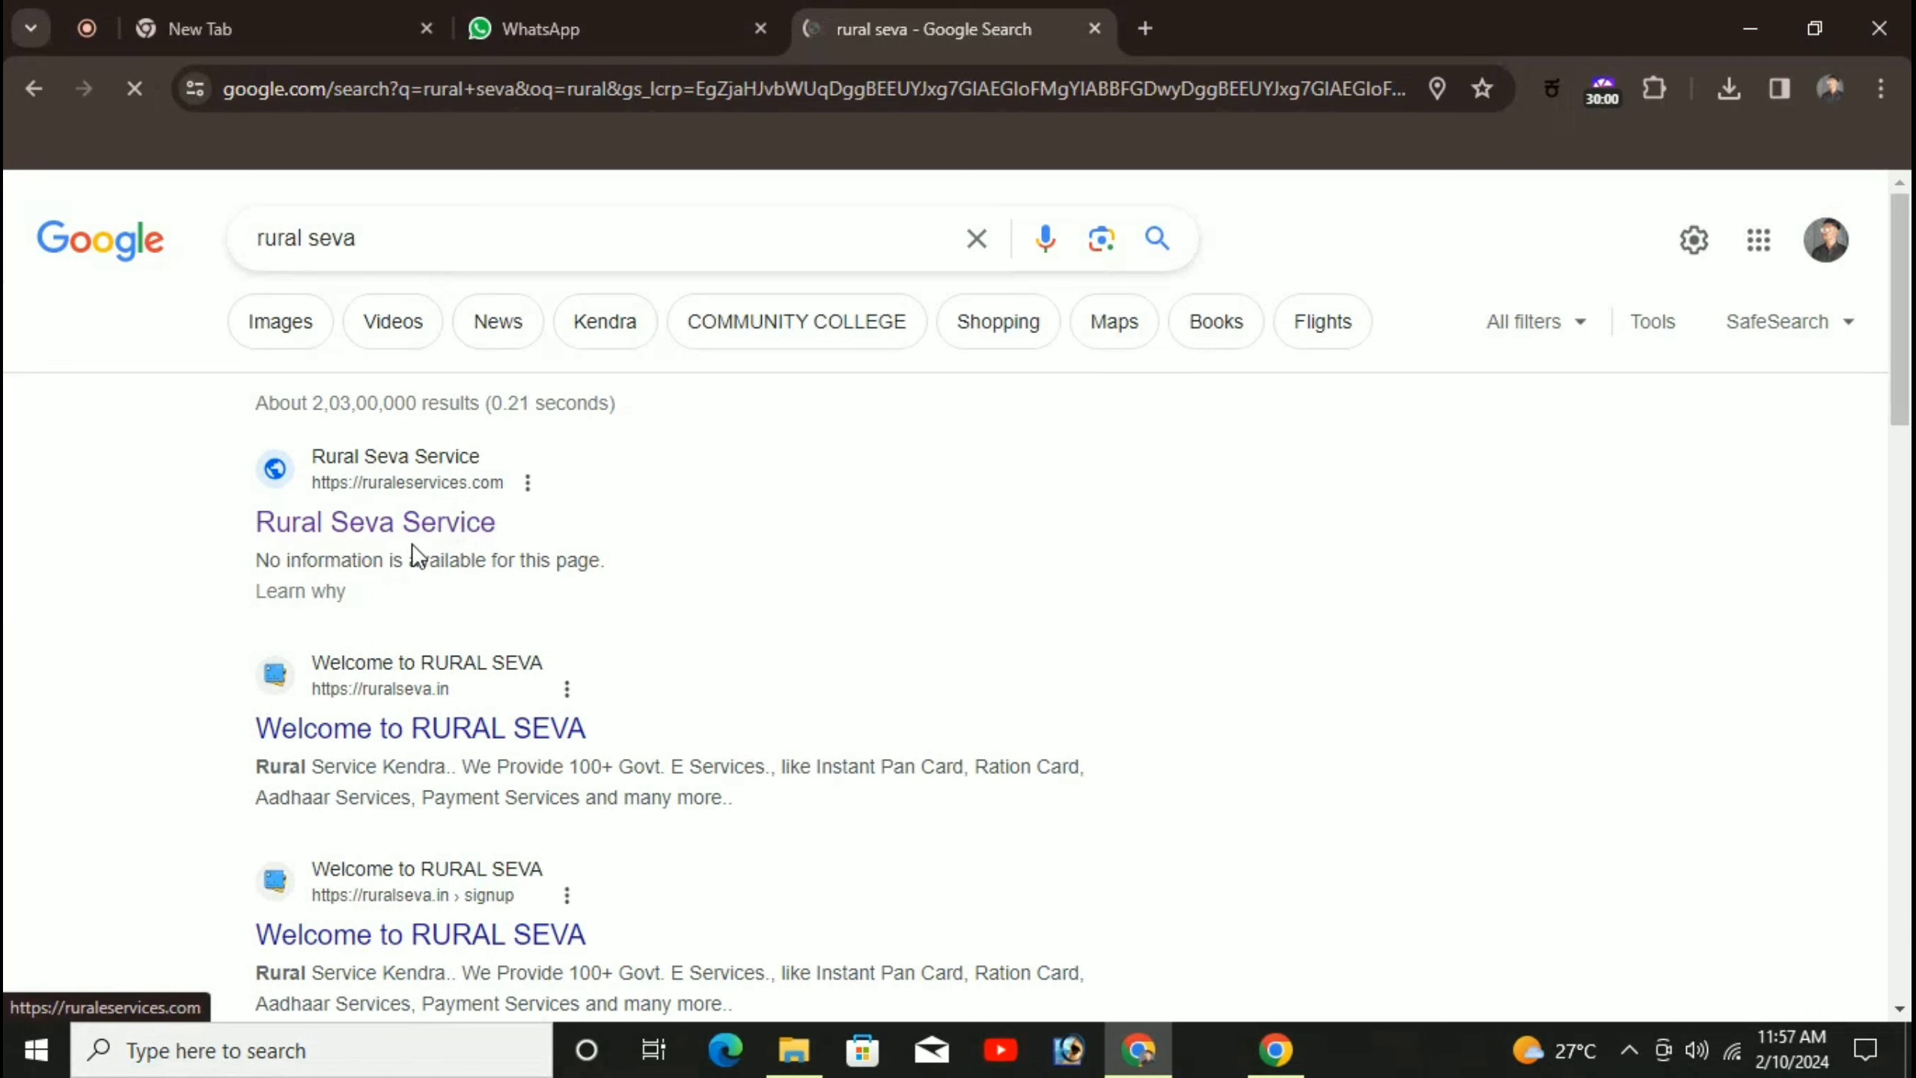
pyautogui.click(346, 528)
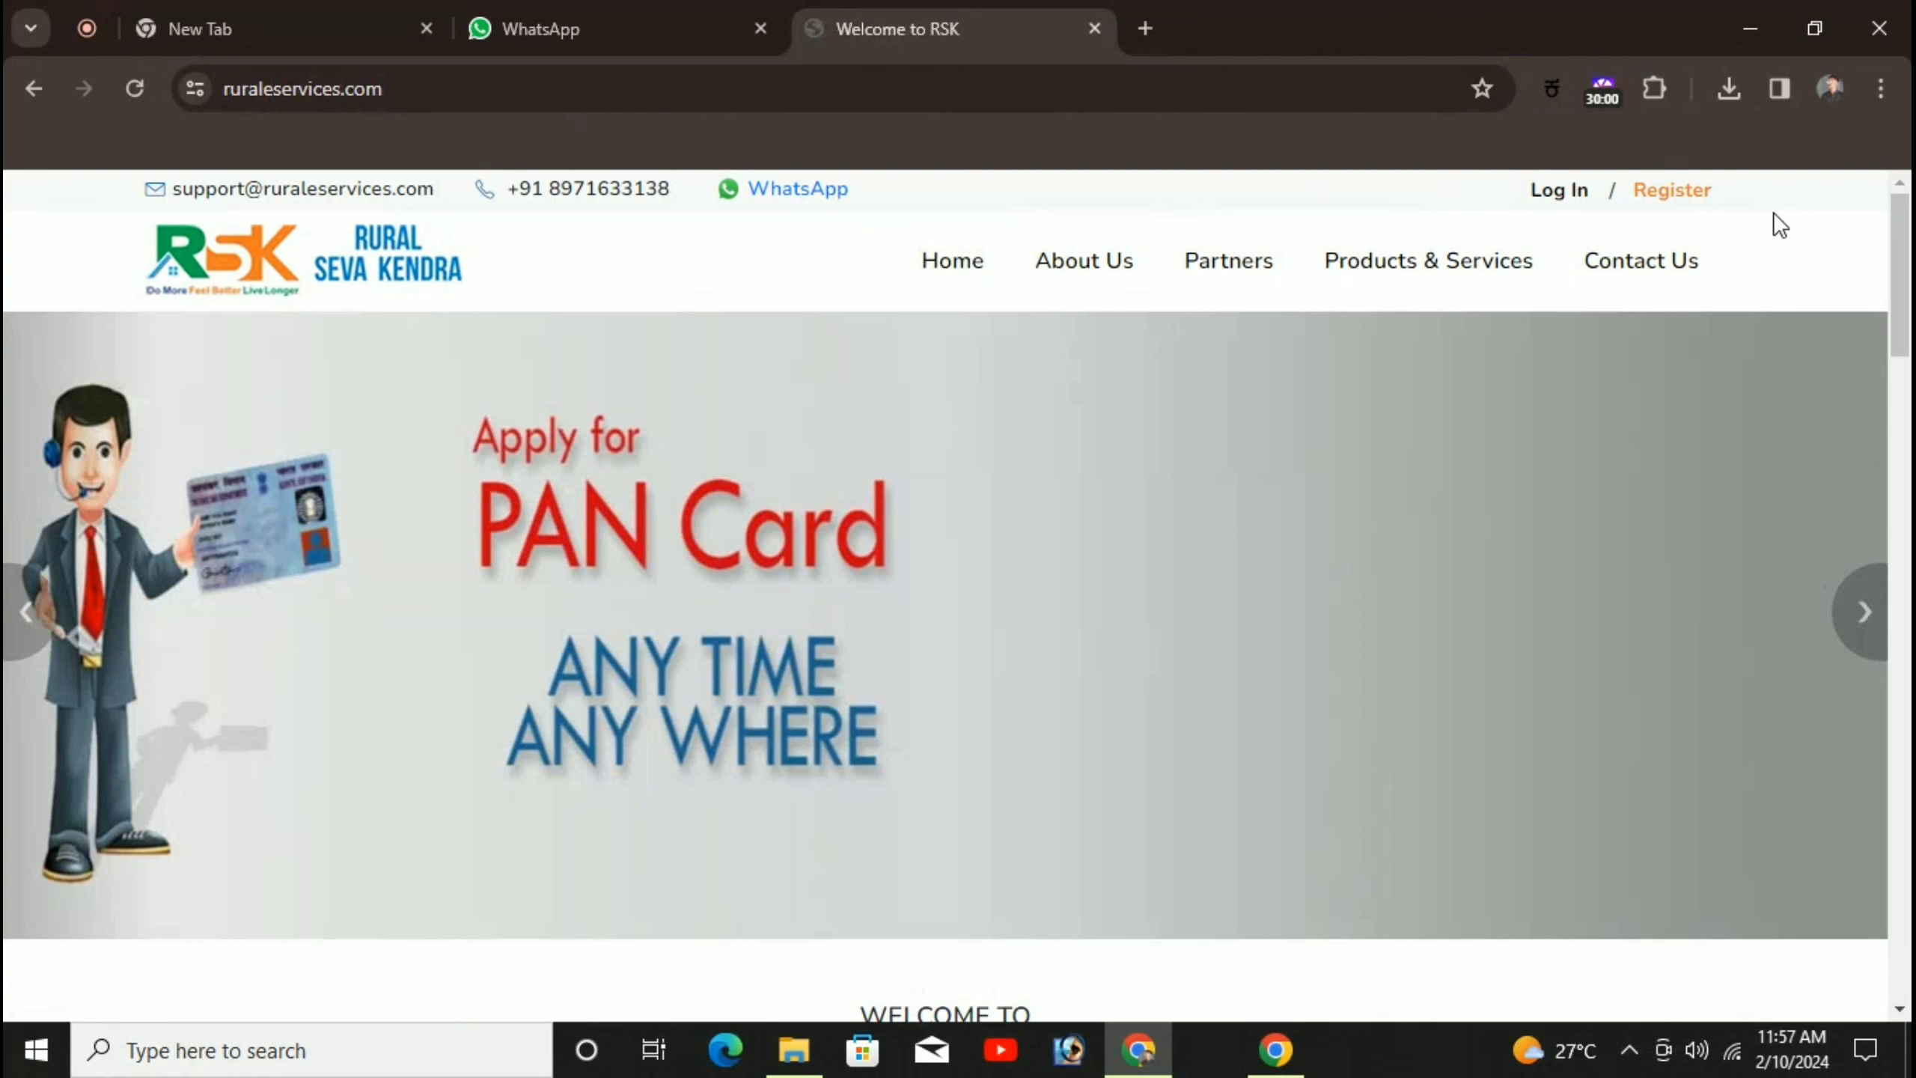
# Browse the agent registration form's required fields, then go back to the Rural Seva Kendra homepage
pyautogui.click(1687, 192)
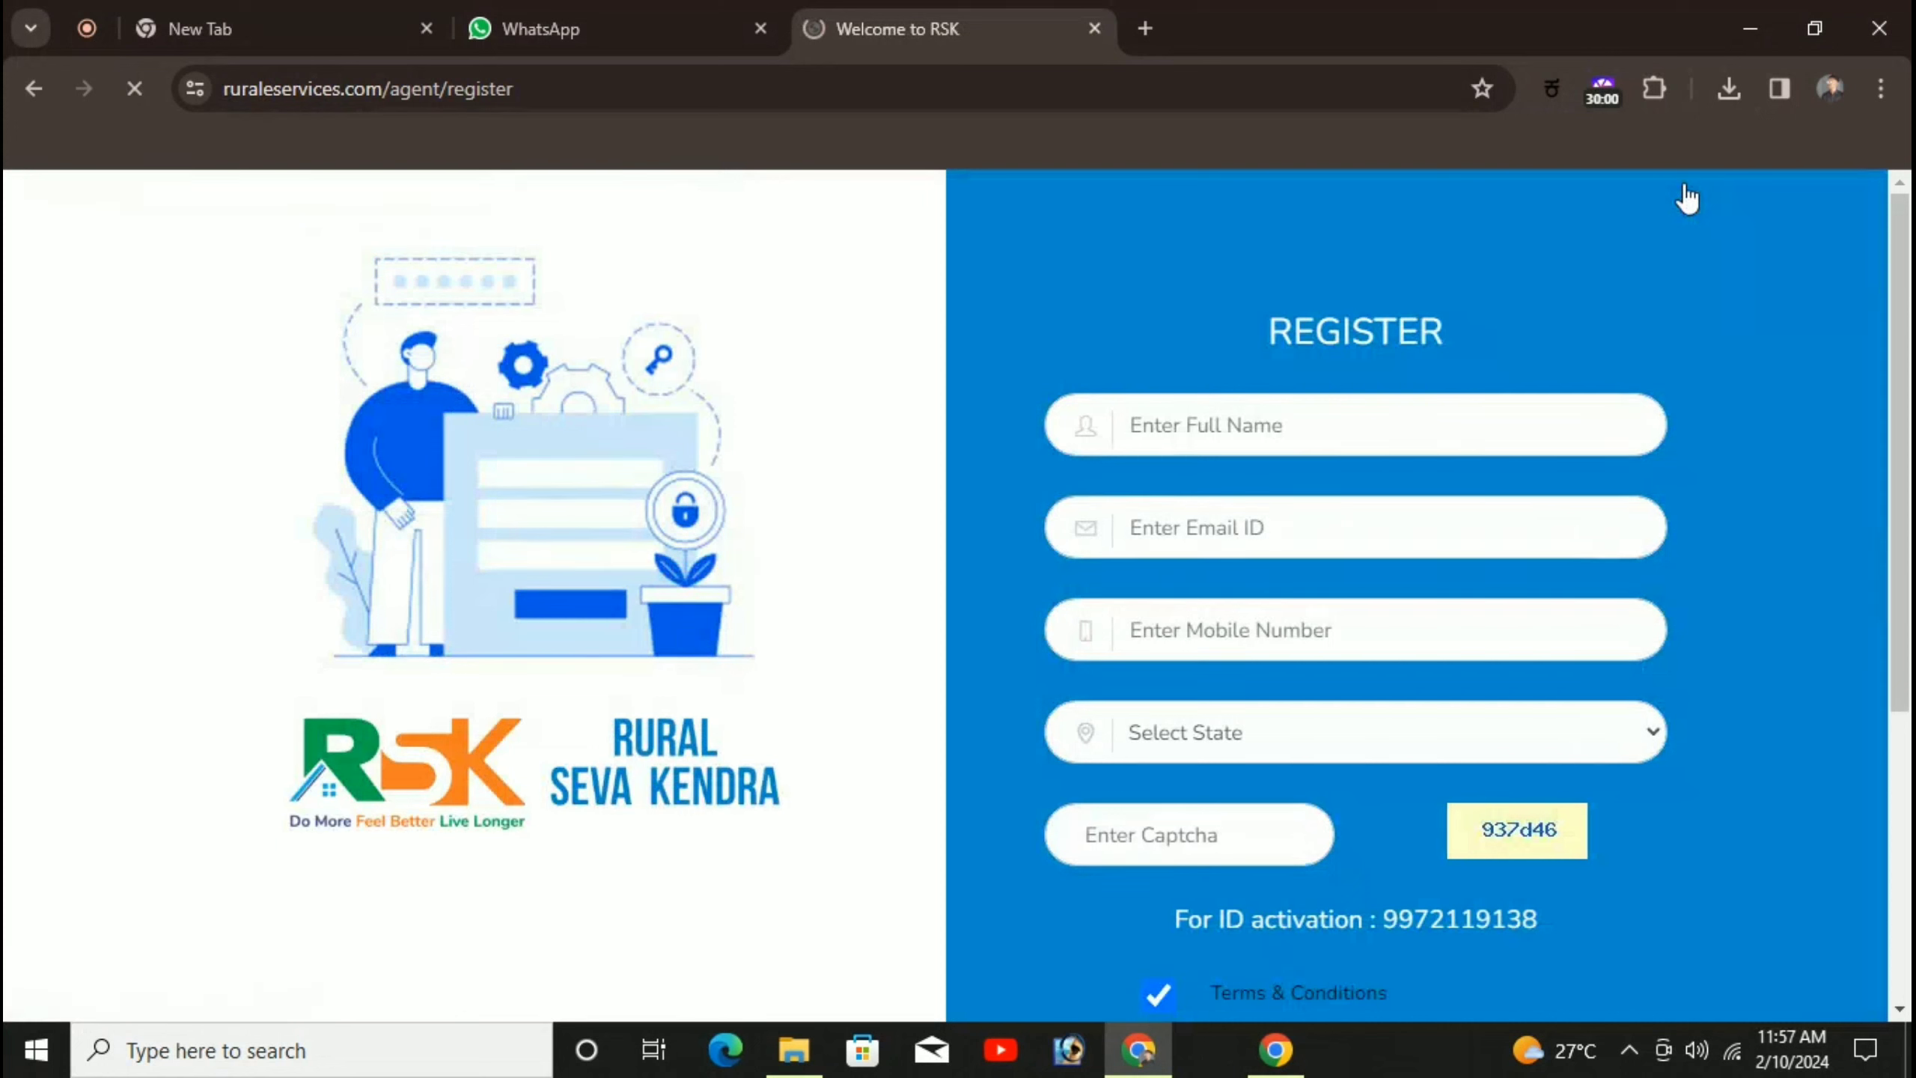
pyautogui.moveTo(1909, 313); pyautogui.dragTo(1907, 332)
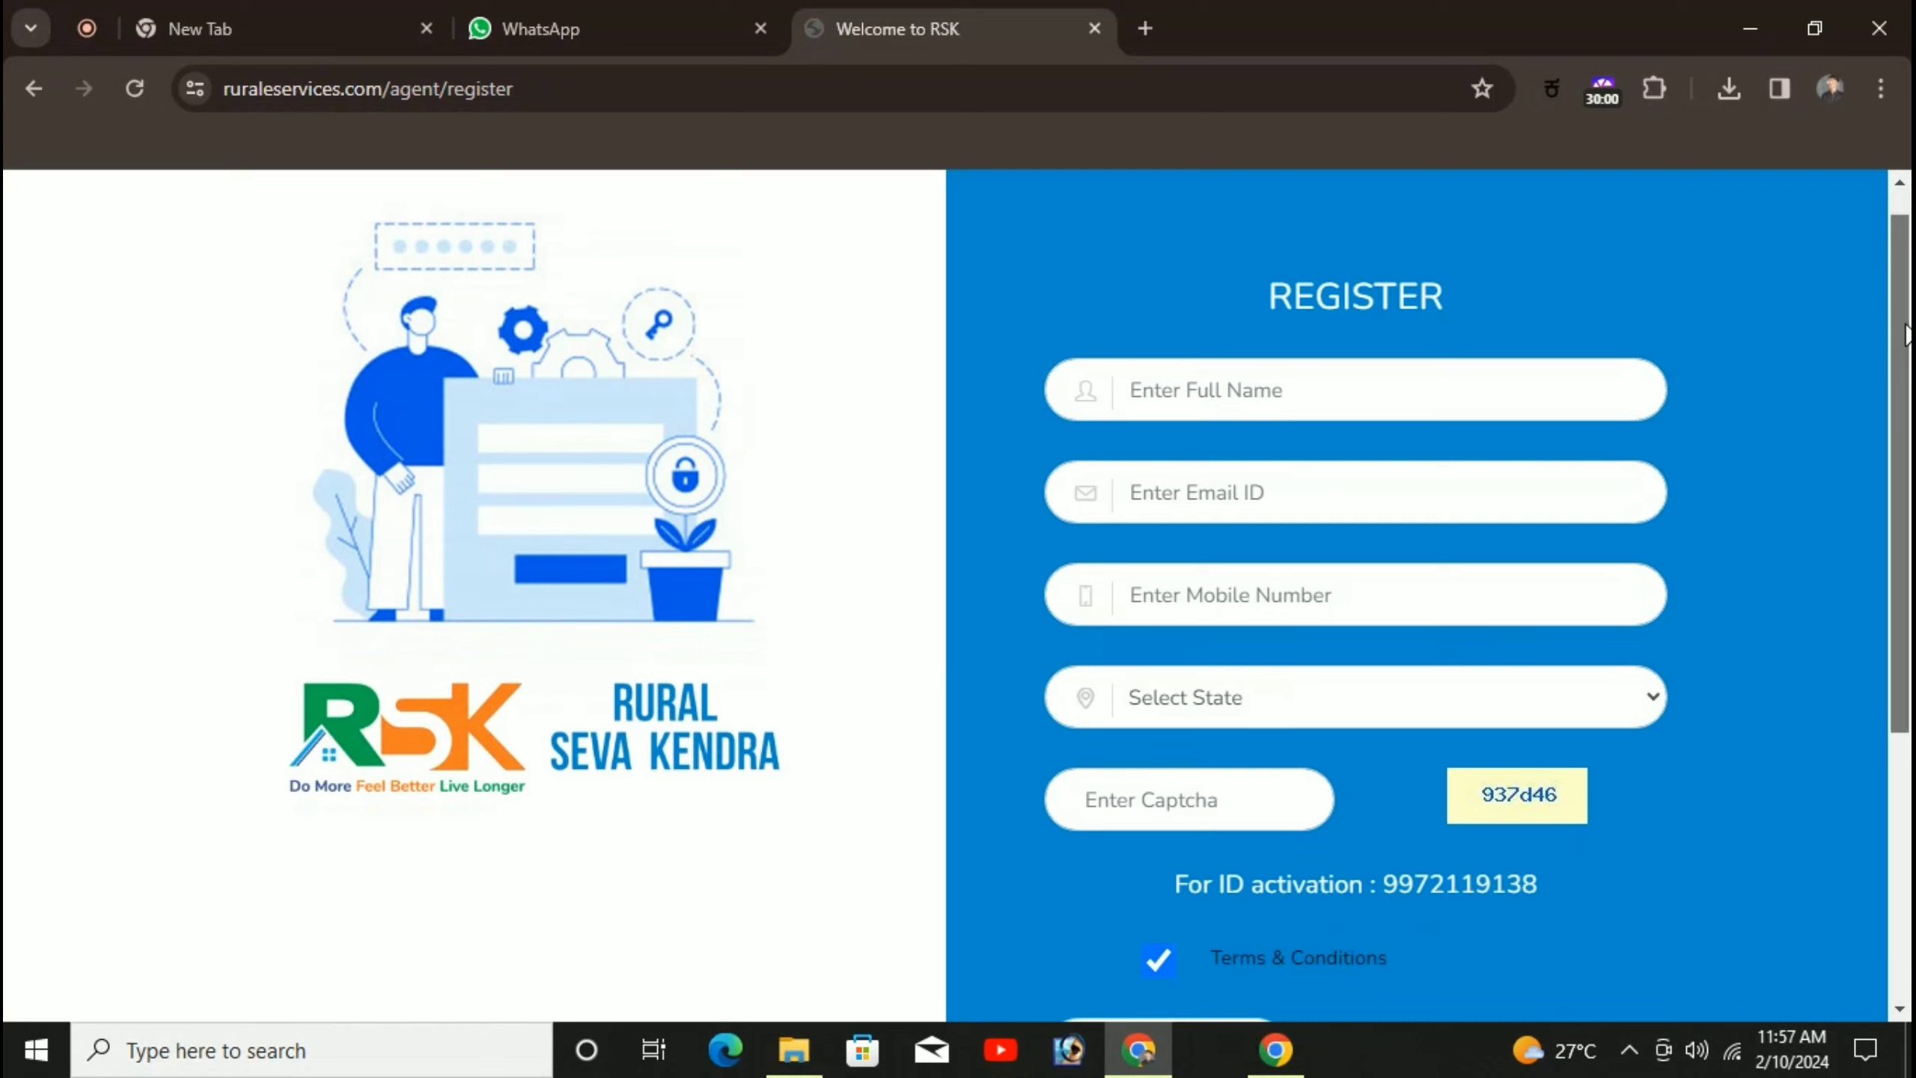
pyautogui.scroll(-5, 1074, 643)
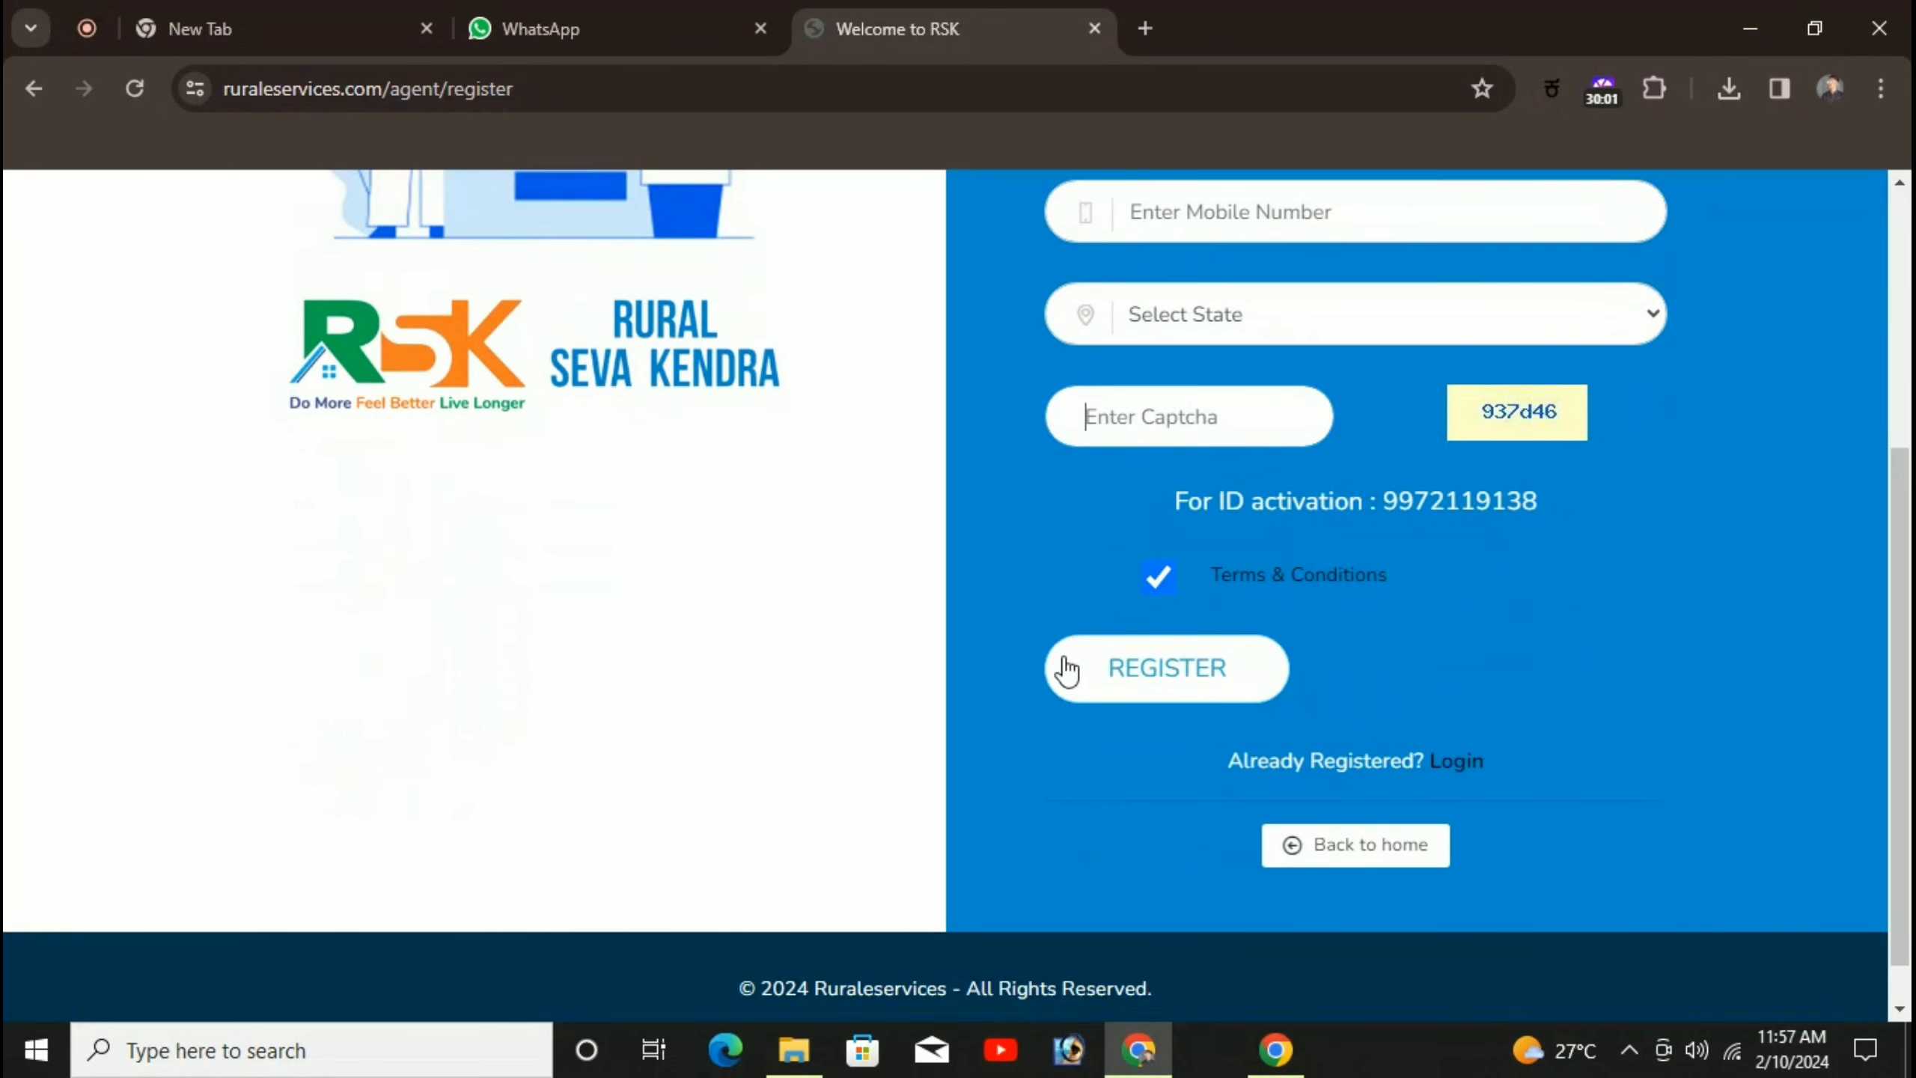
pyautogui.scroll(5, 958, 596)
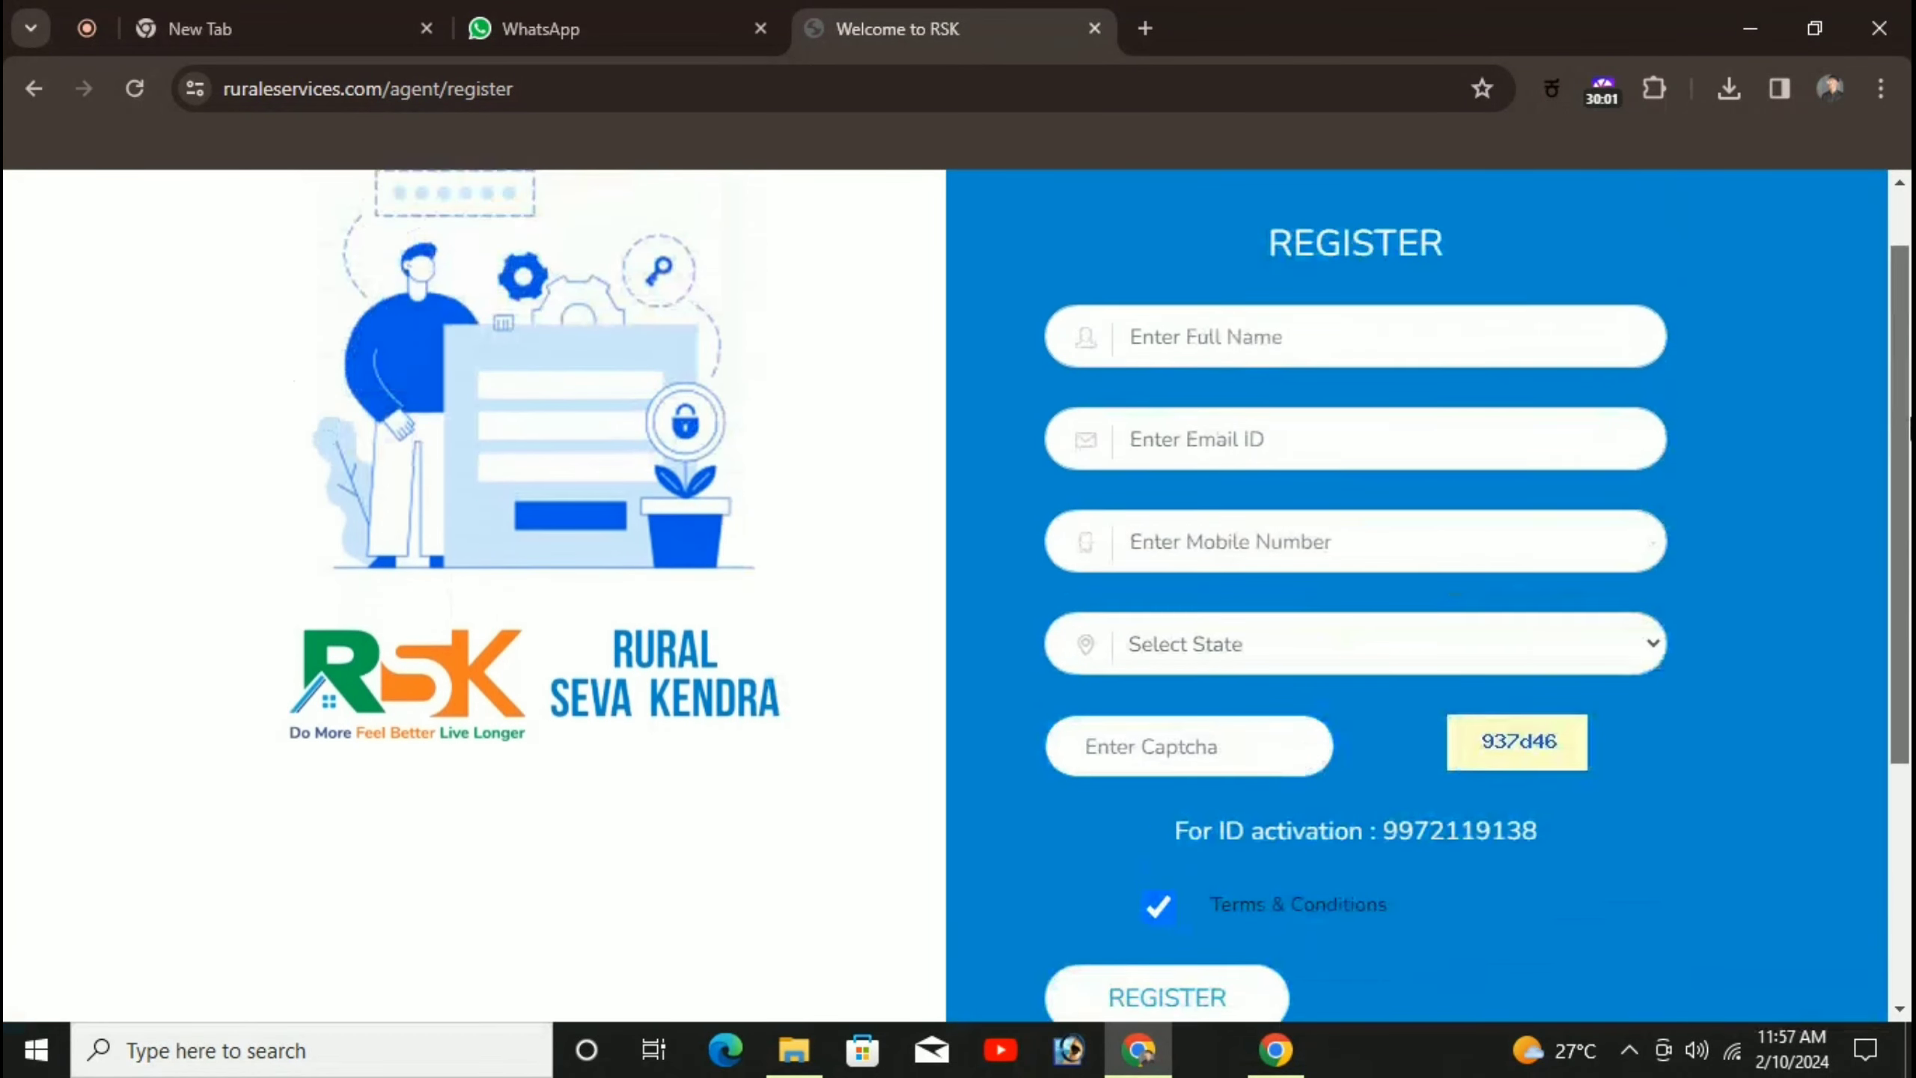
pyautogui.click(30, 90)
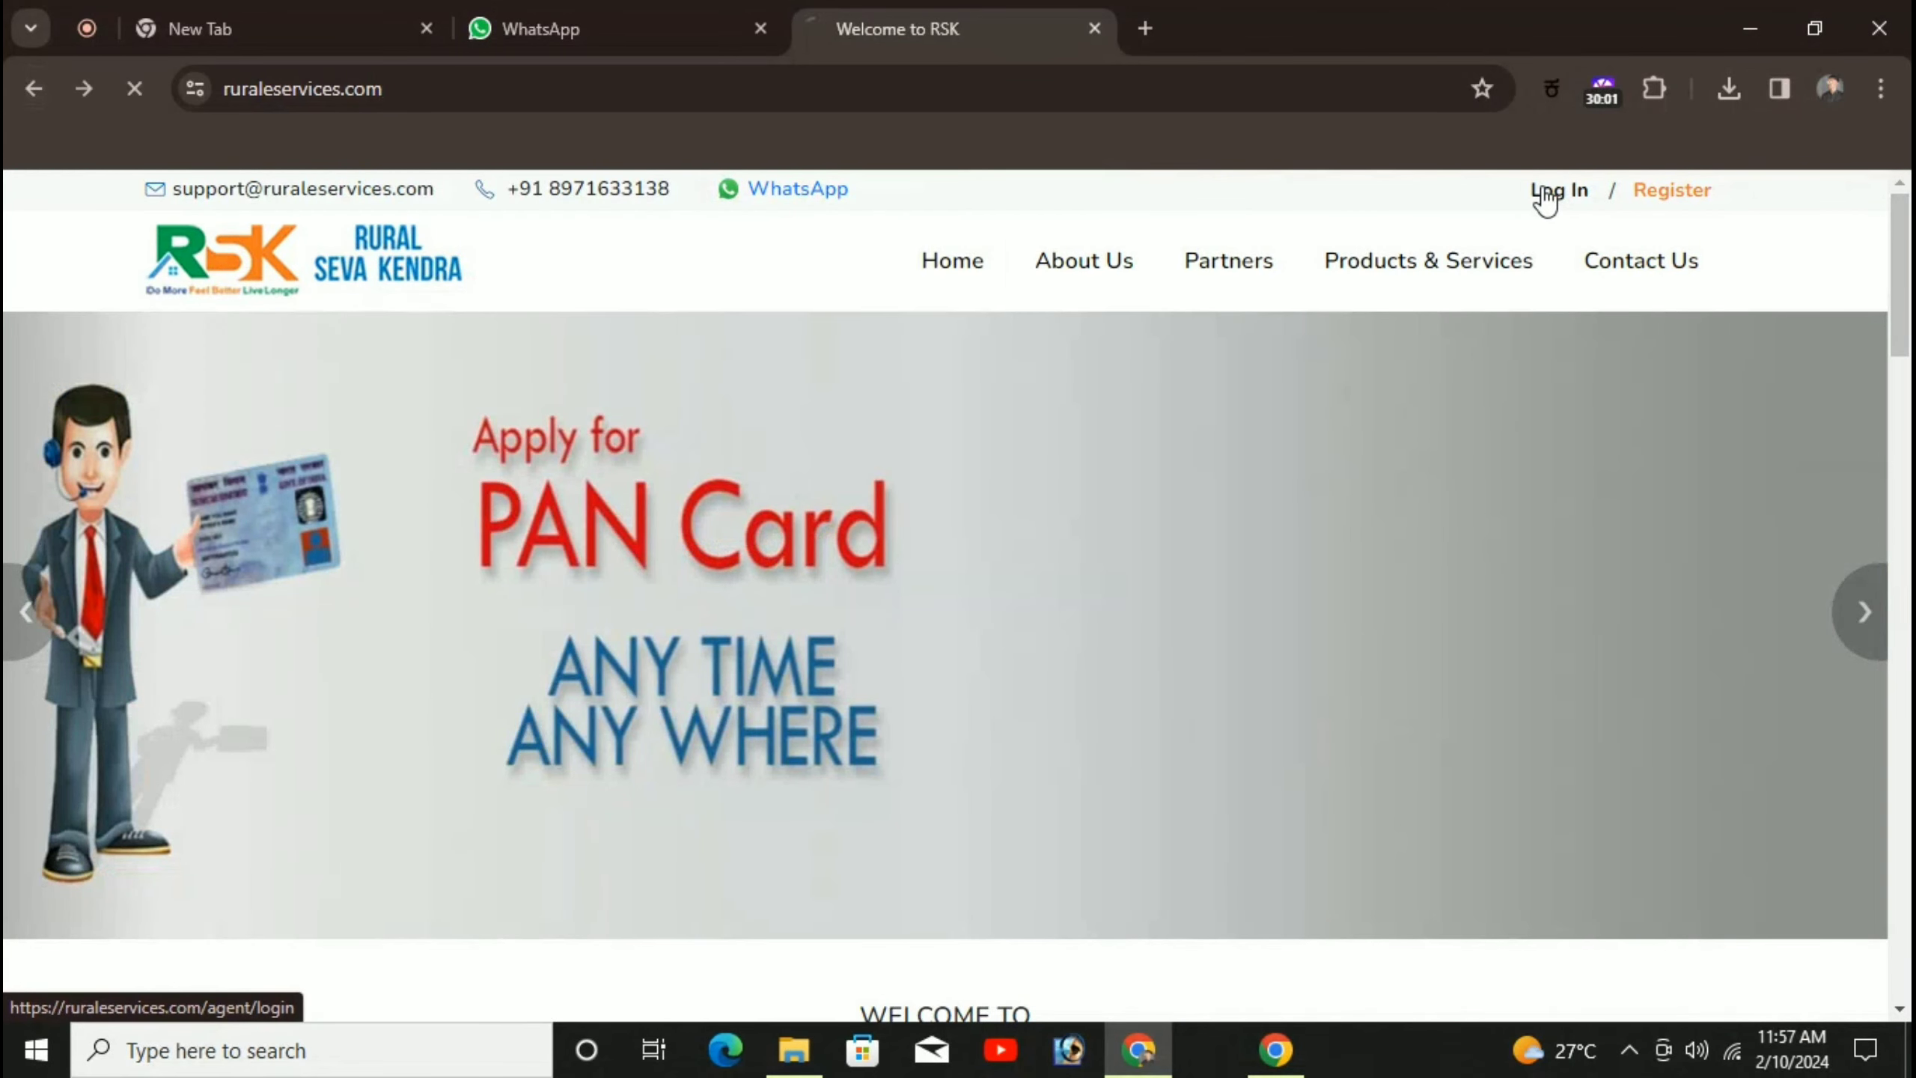
# Log in as an agent using the saved autofill credentials and dismiss the hard-copy notice popup
pyautogui.click(1545, 200)
pyautogui.scroll(-2, 1633, 235)
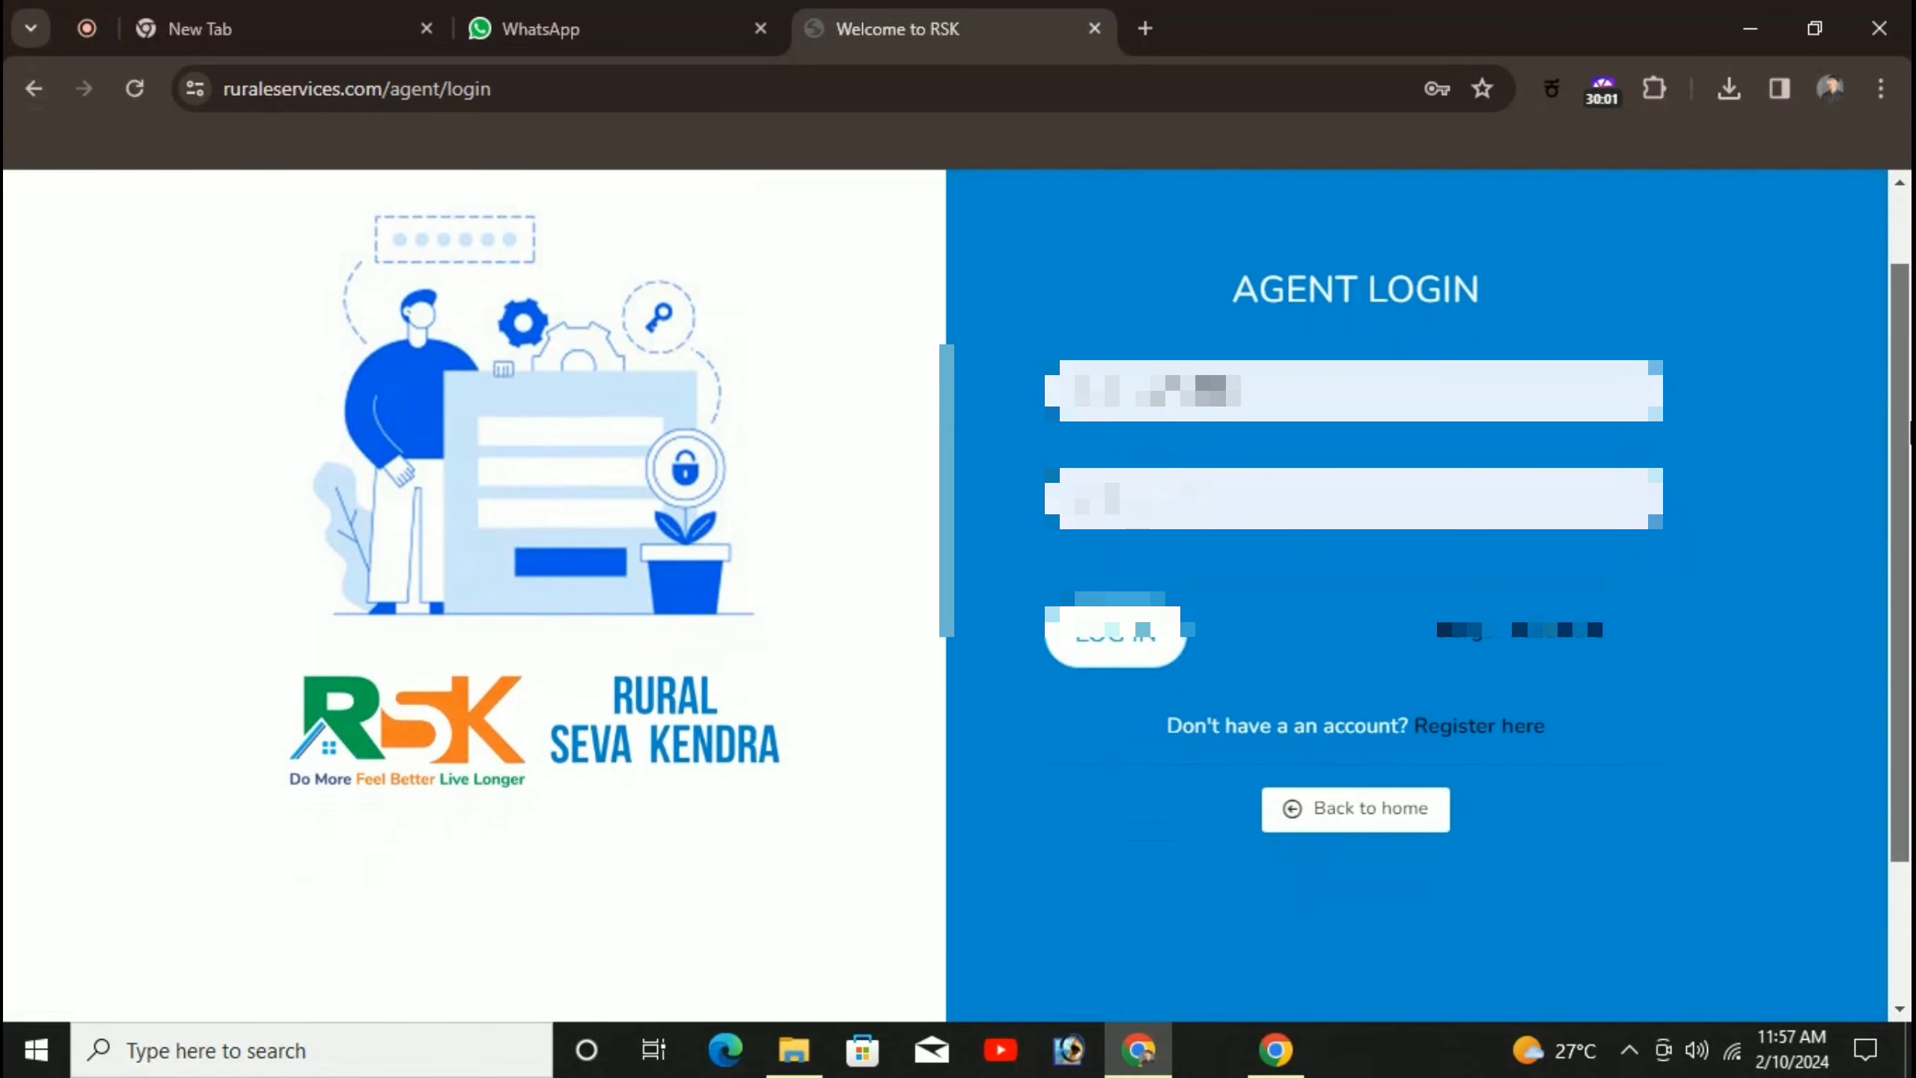
pyautogui.click(1202, 370)
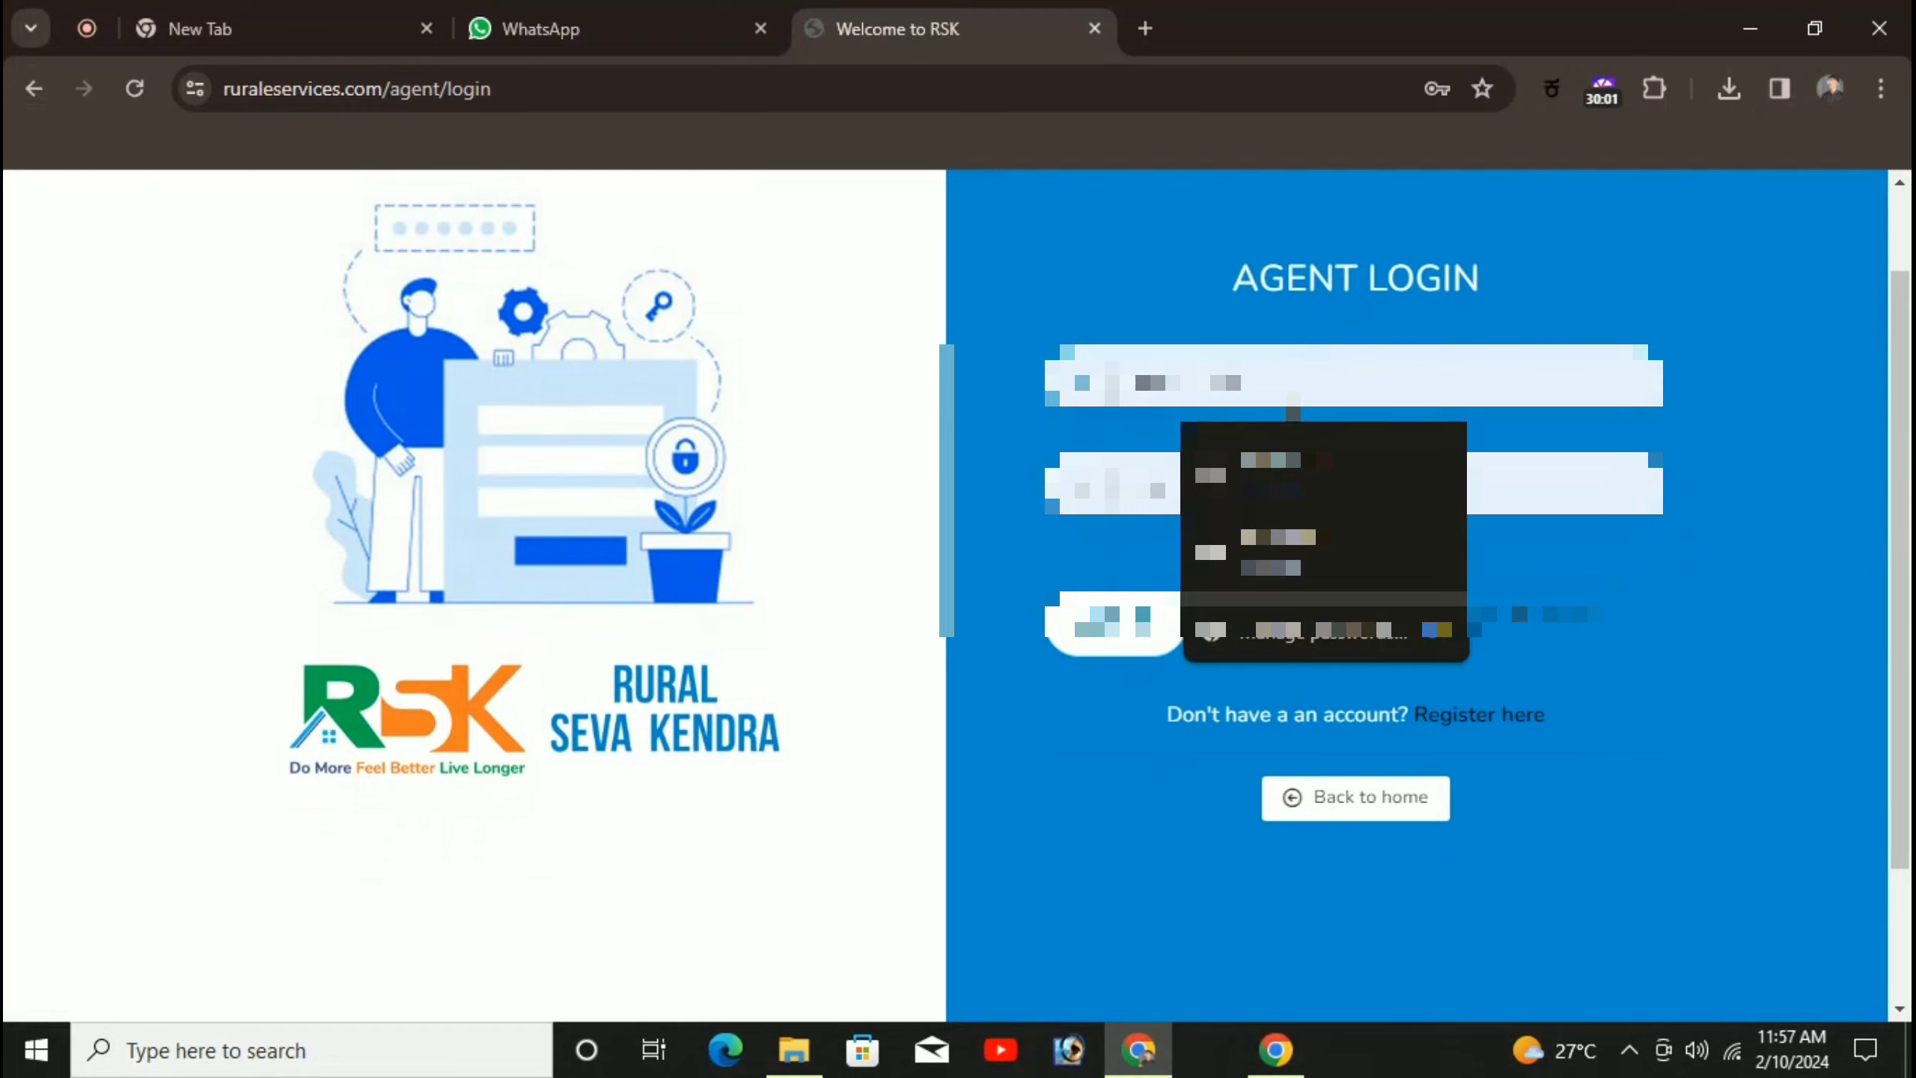
pyautogui.click(1287, 557)
pyautogui.click(1095, 641)
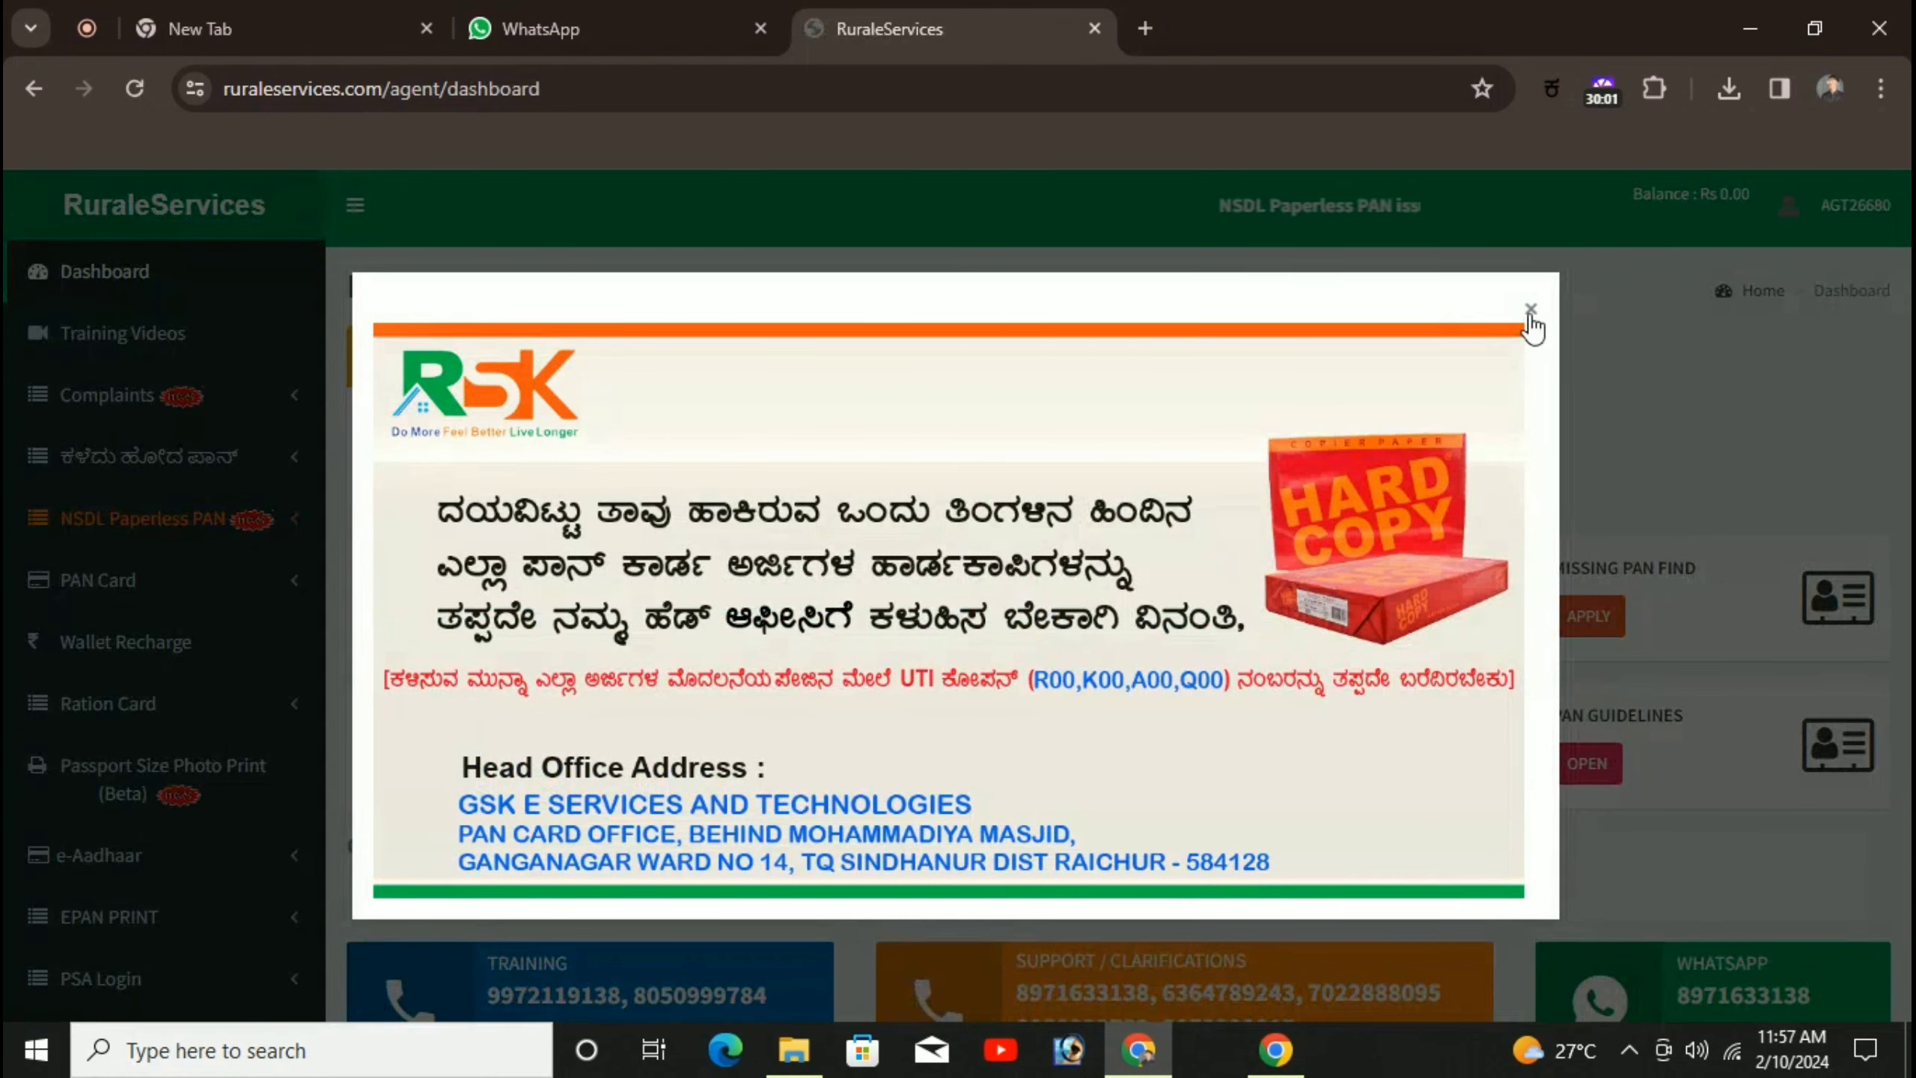
pyautogui.click(1529, 309)
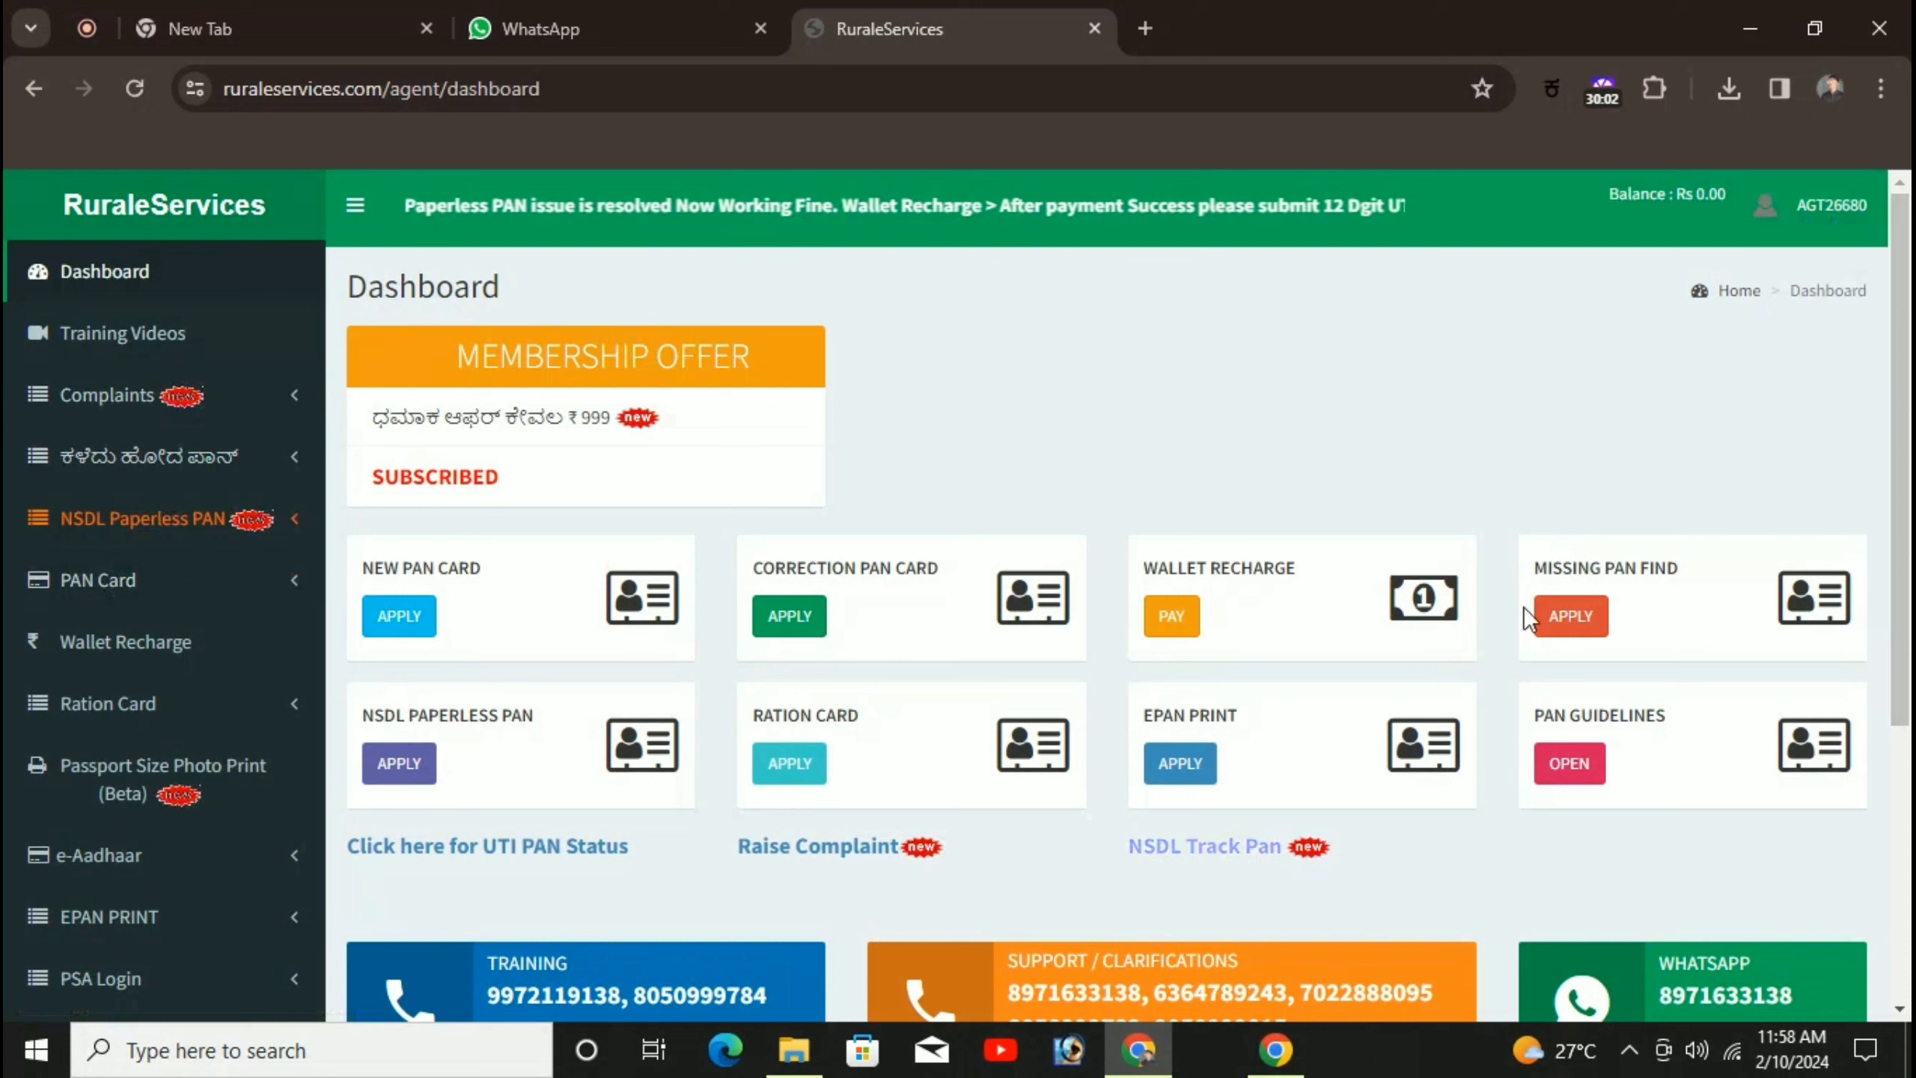
# Open a blank Create New form under EPAN PRINT in the sidebar
pyautogui.moveTo(1900, 489); pyautogui.dragTo(1909, 719)
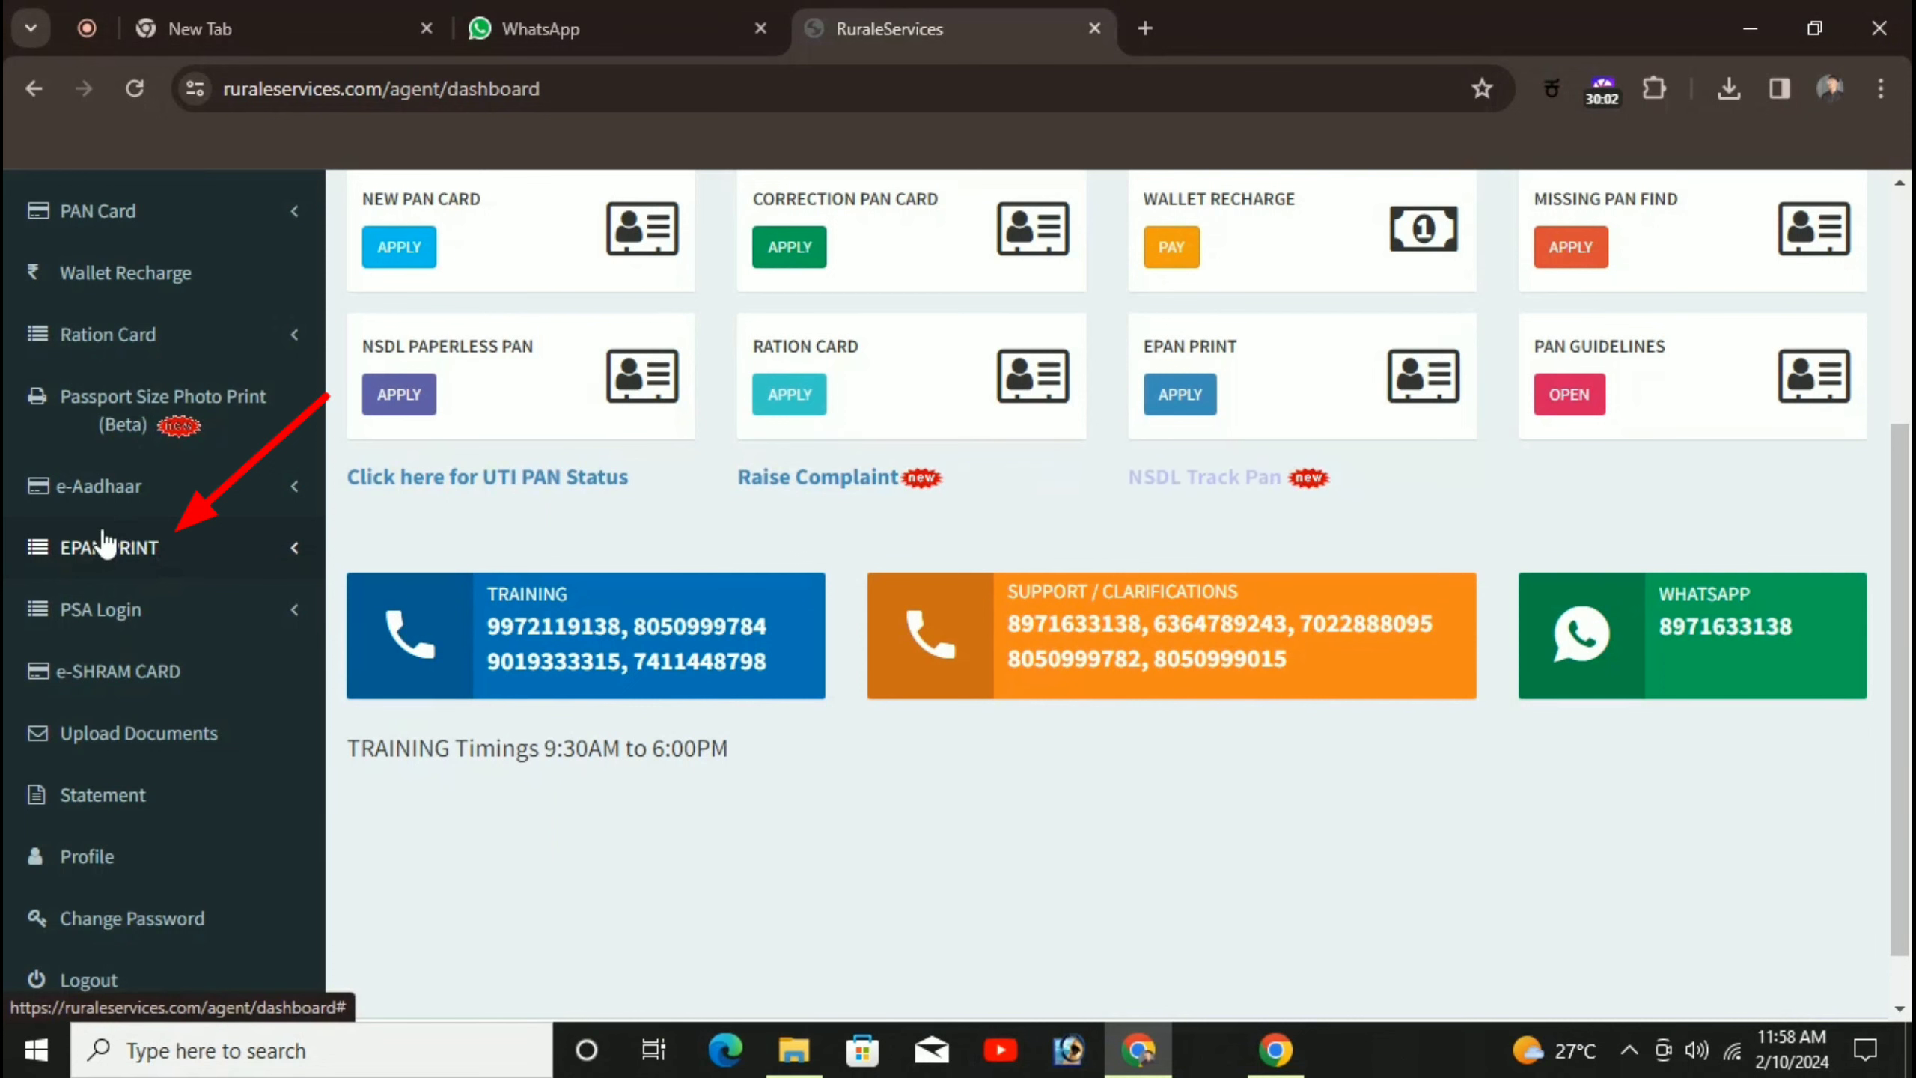
pyautogui.click(107, 544)
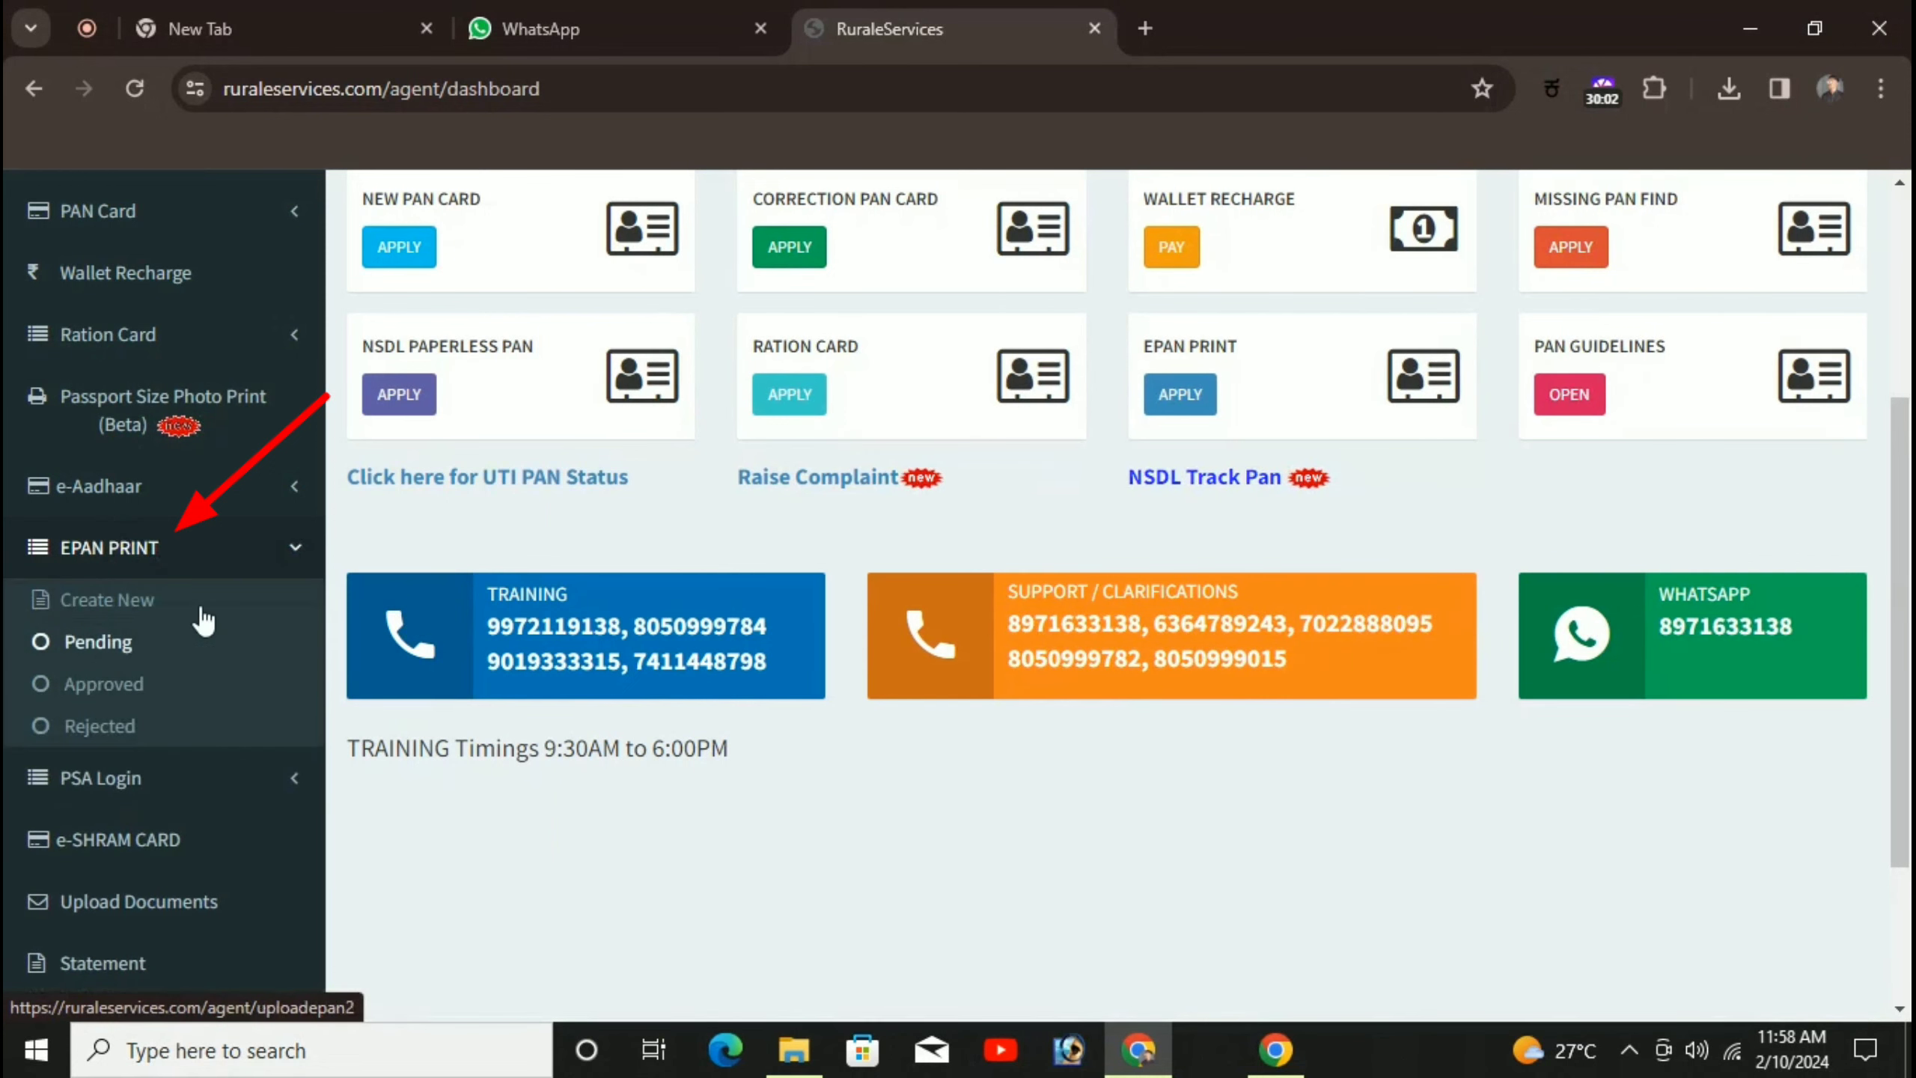
pyautogui.click(86, 599)
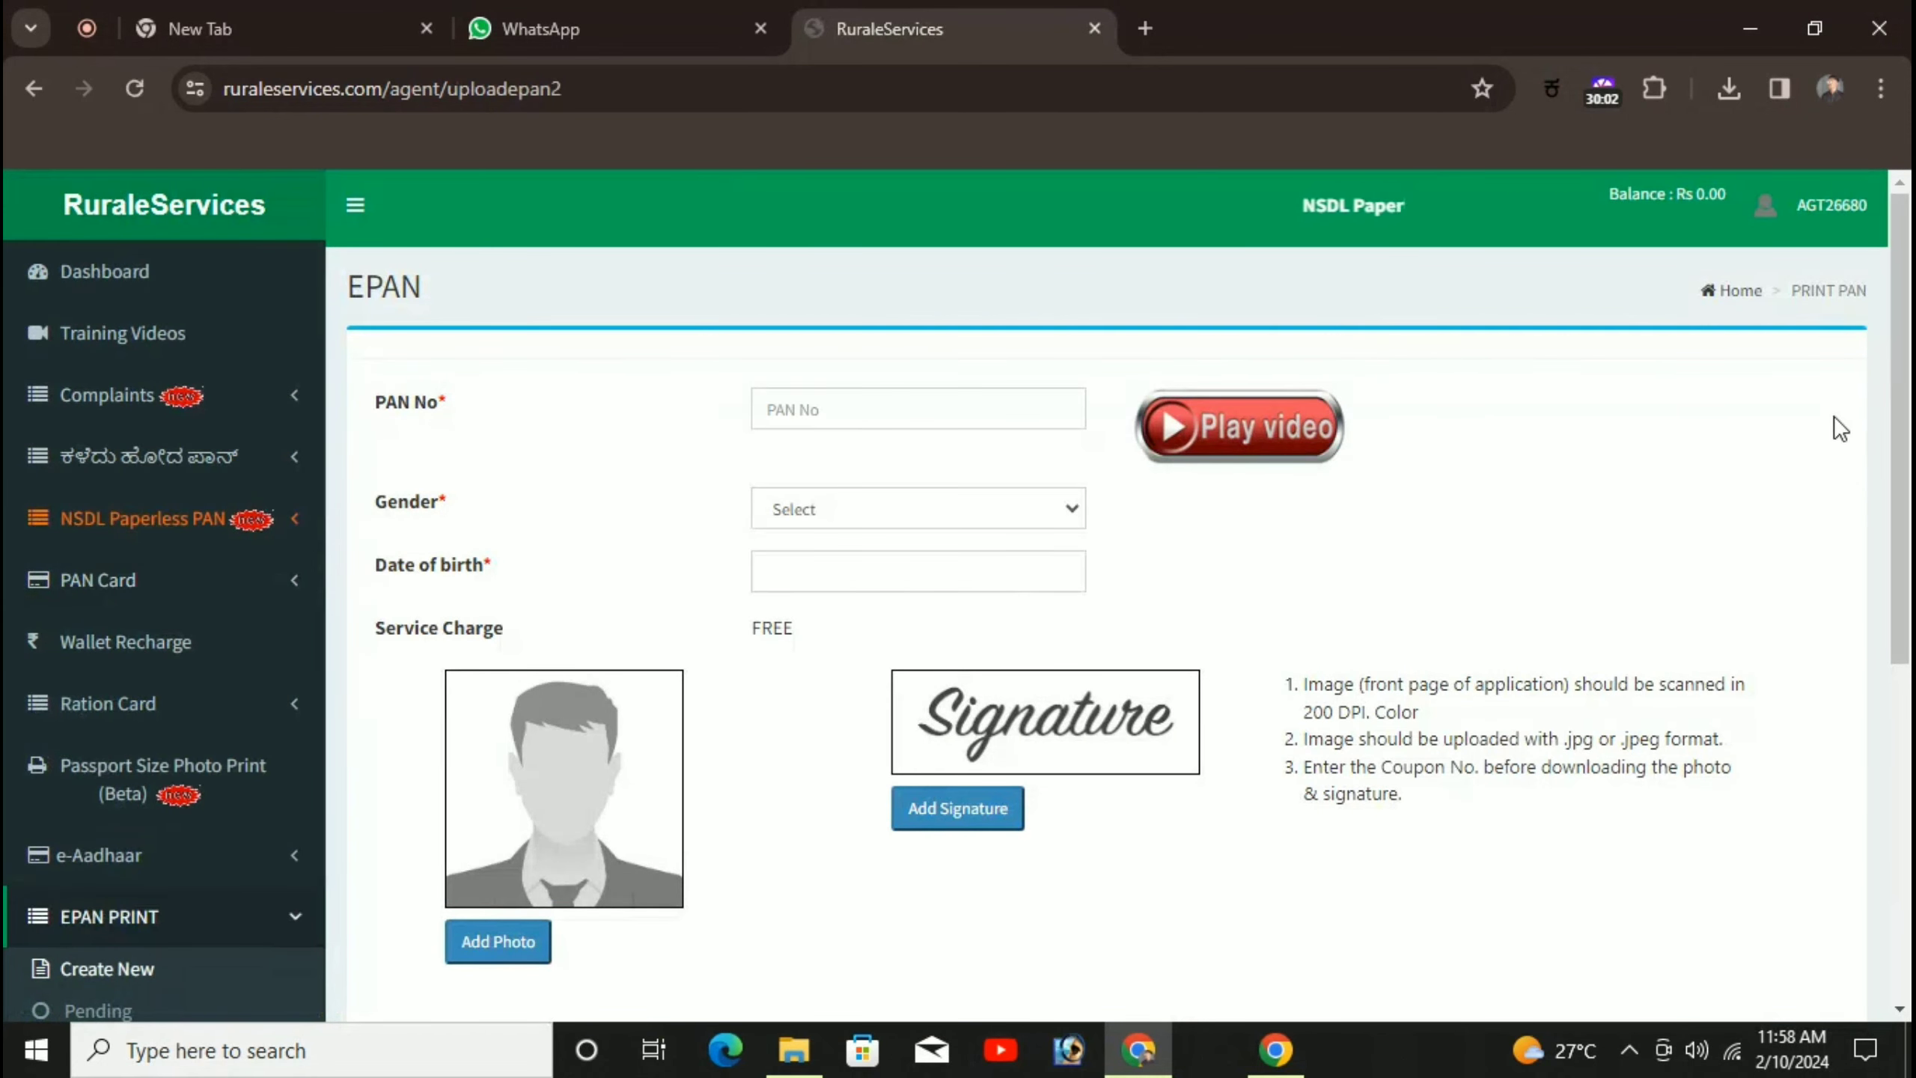
# Enter the applicant's PAN number, choose gender Male, and fill in the applicant's date of birth
pyautogui.scroll(-1, 1796, 419)
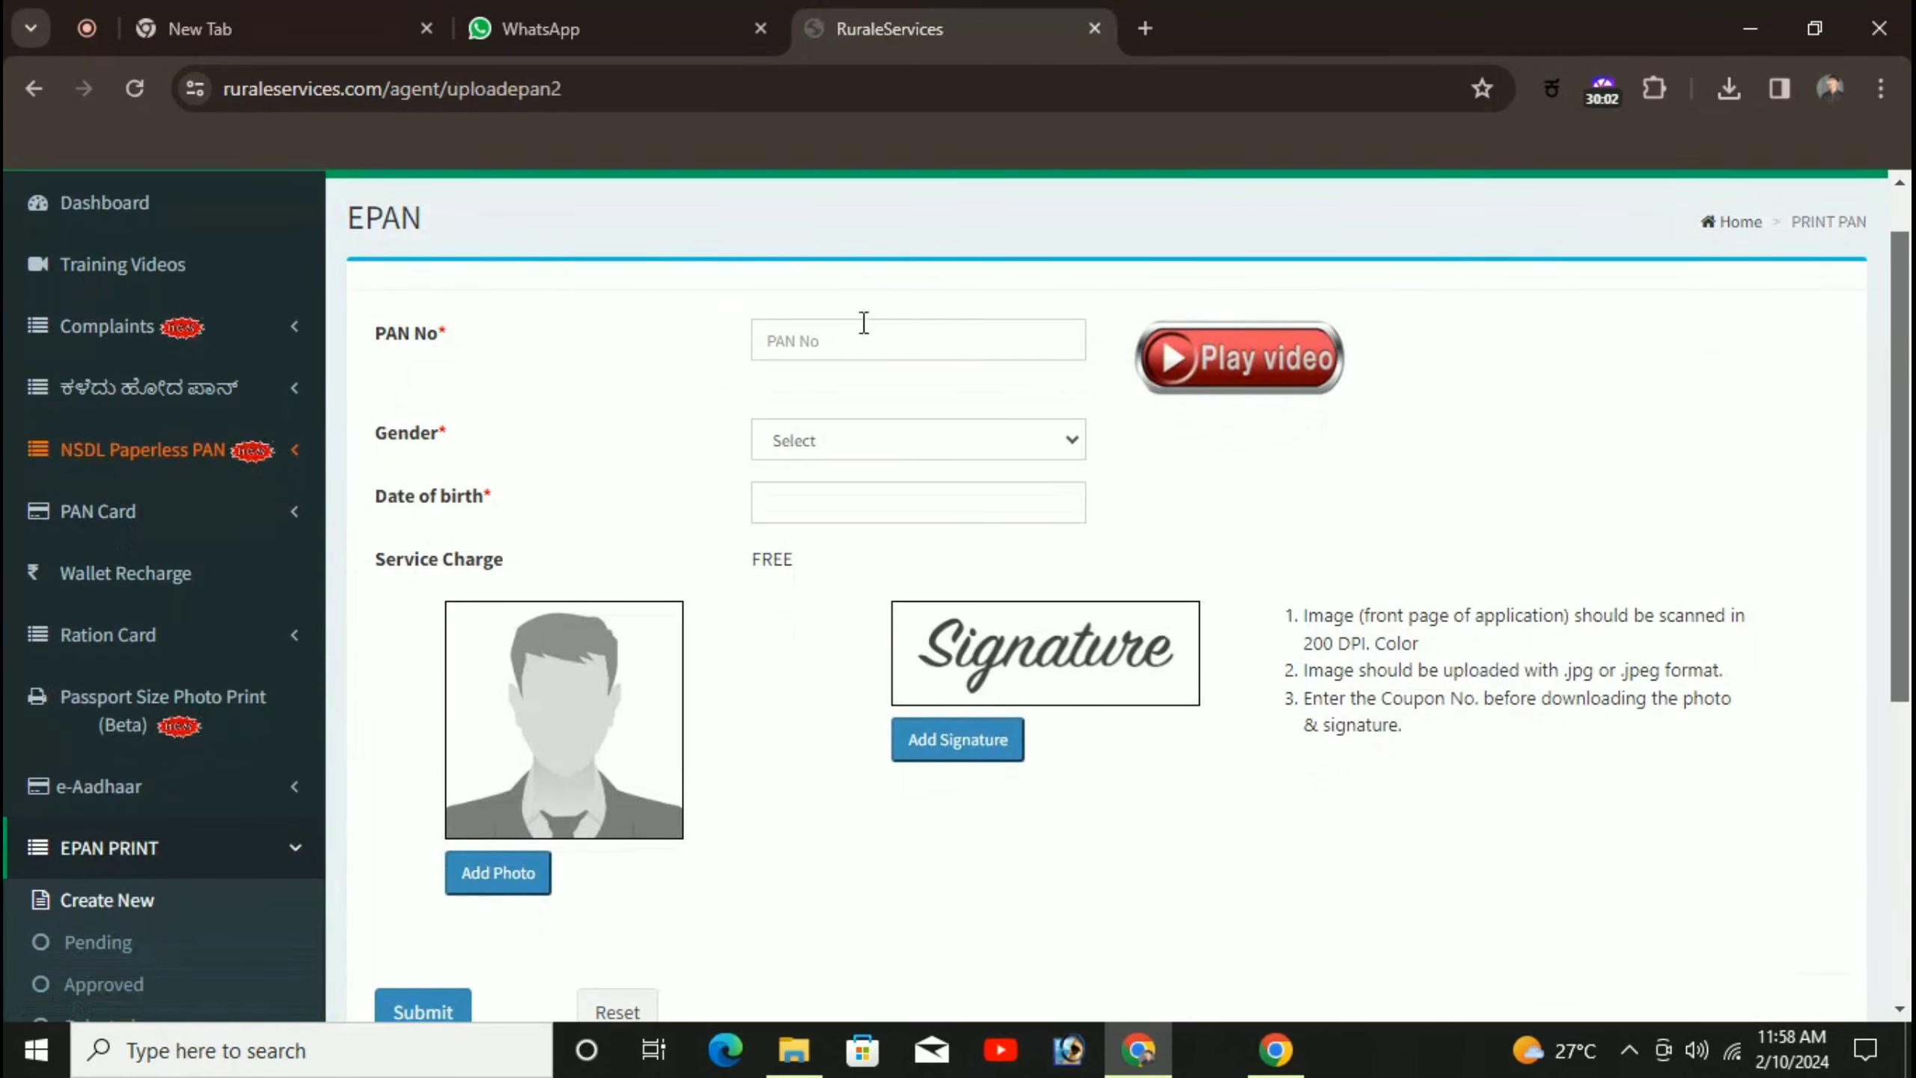
pyautogui.click(857, 330)
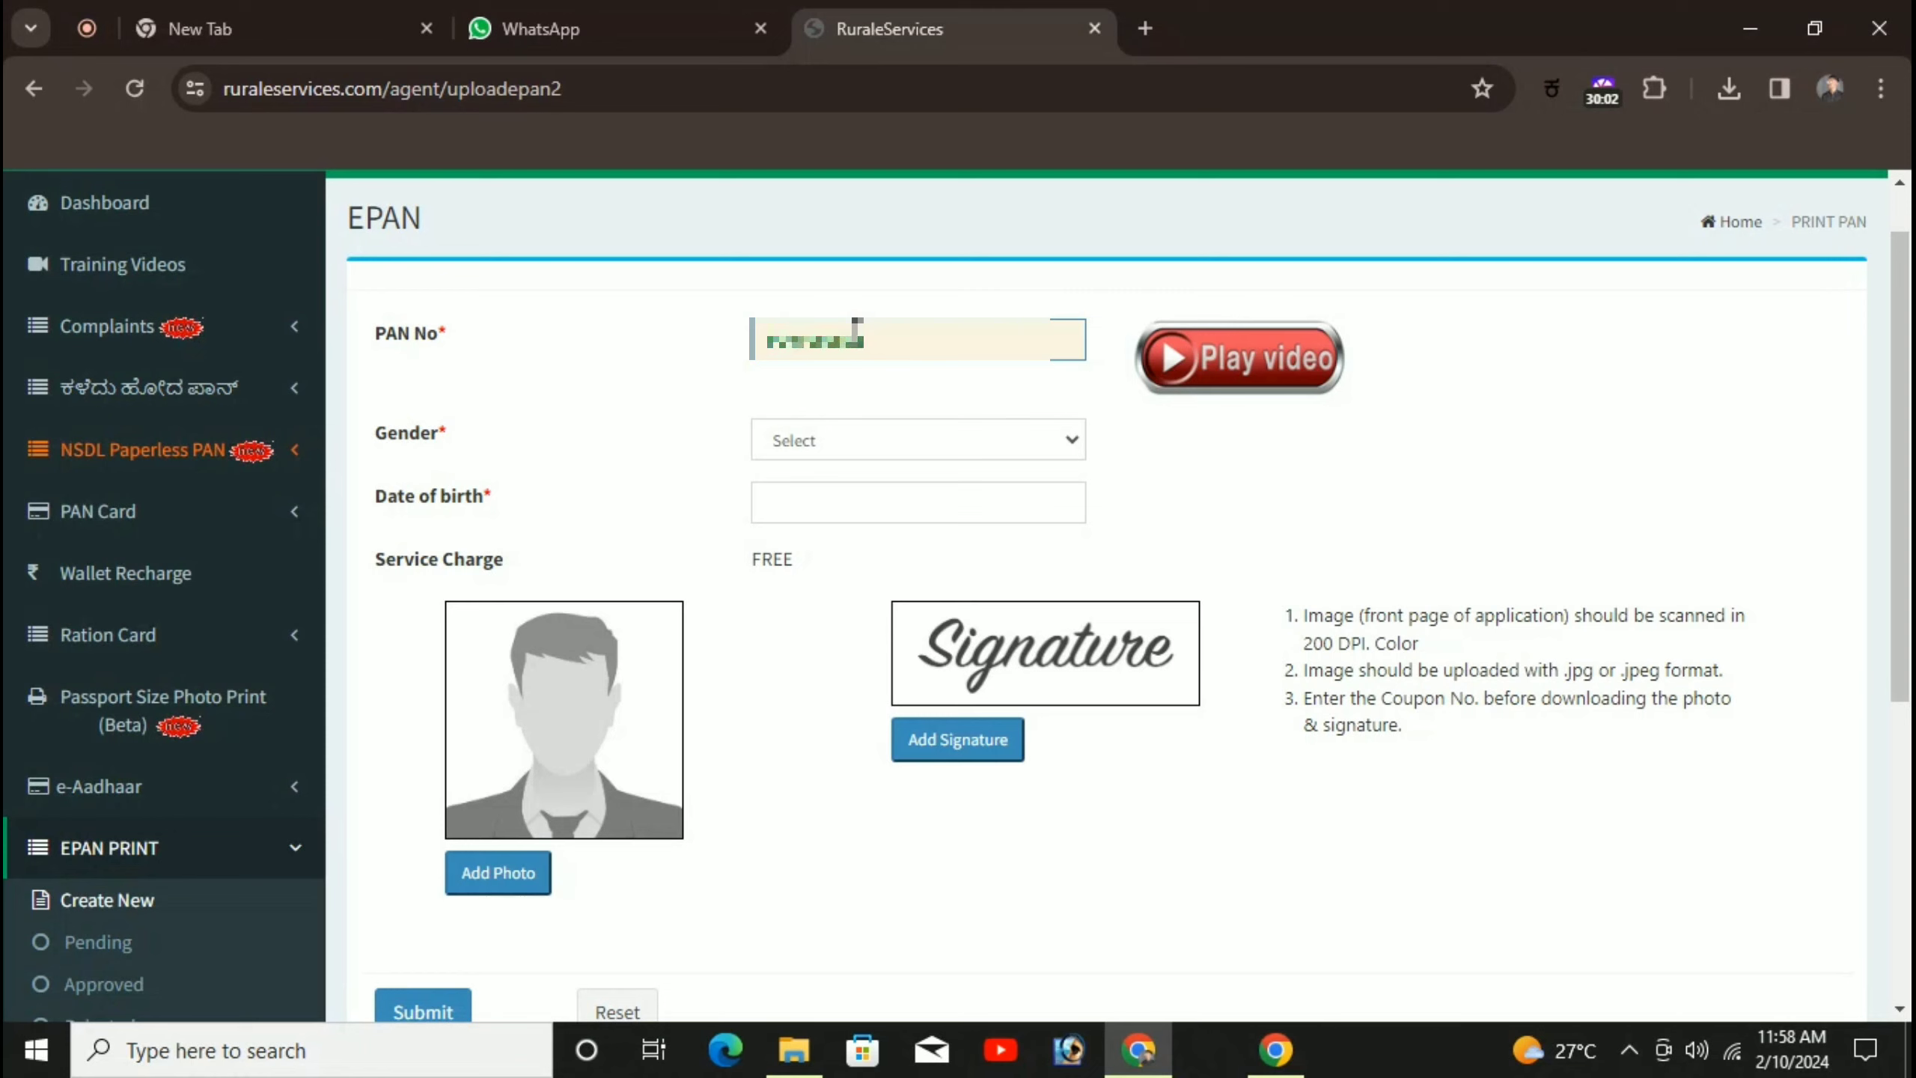
pyautogui.click(842, 447)
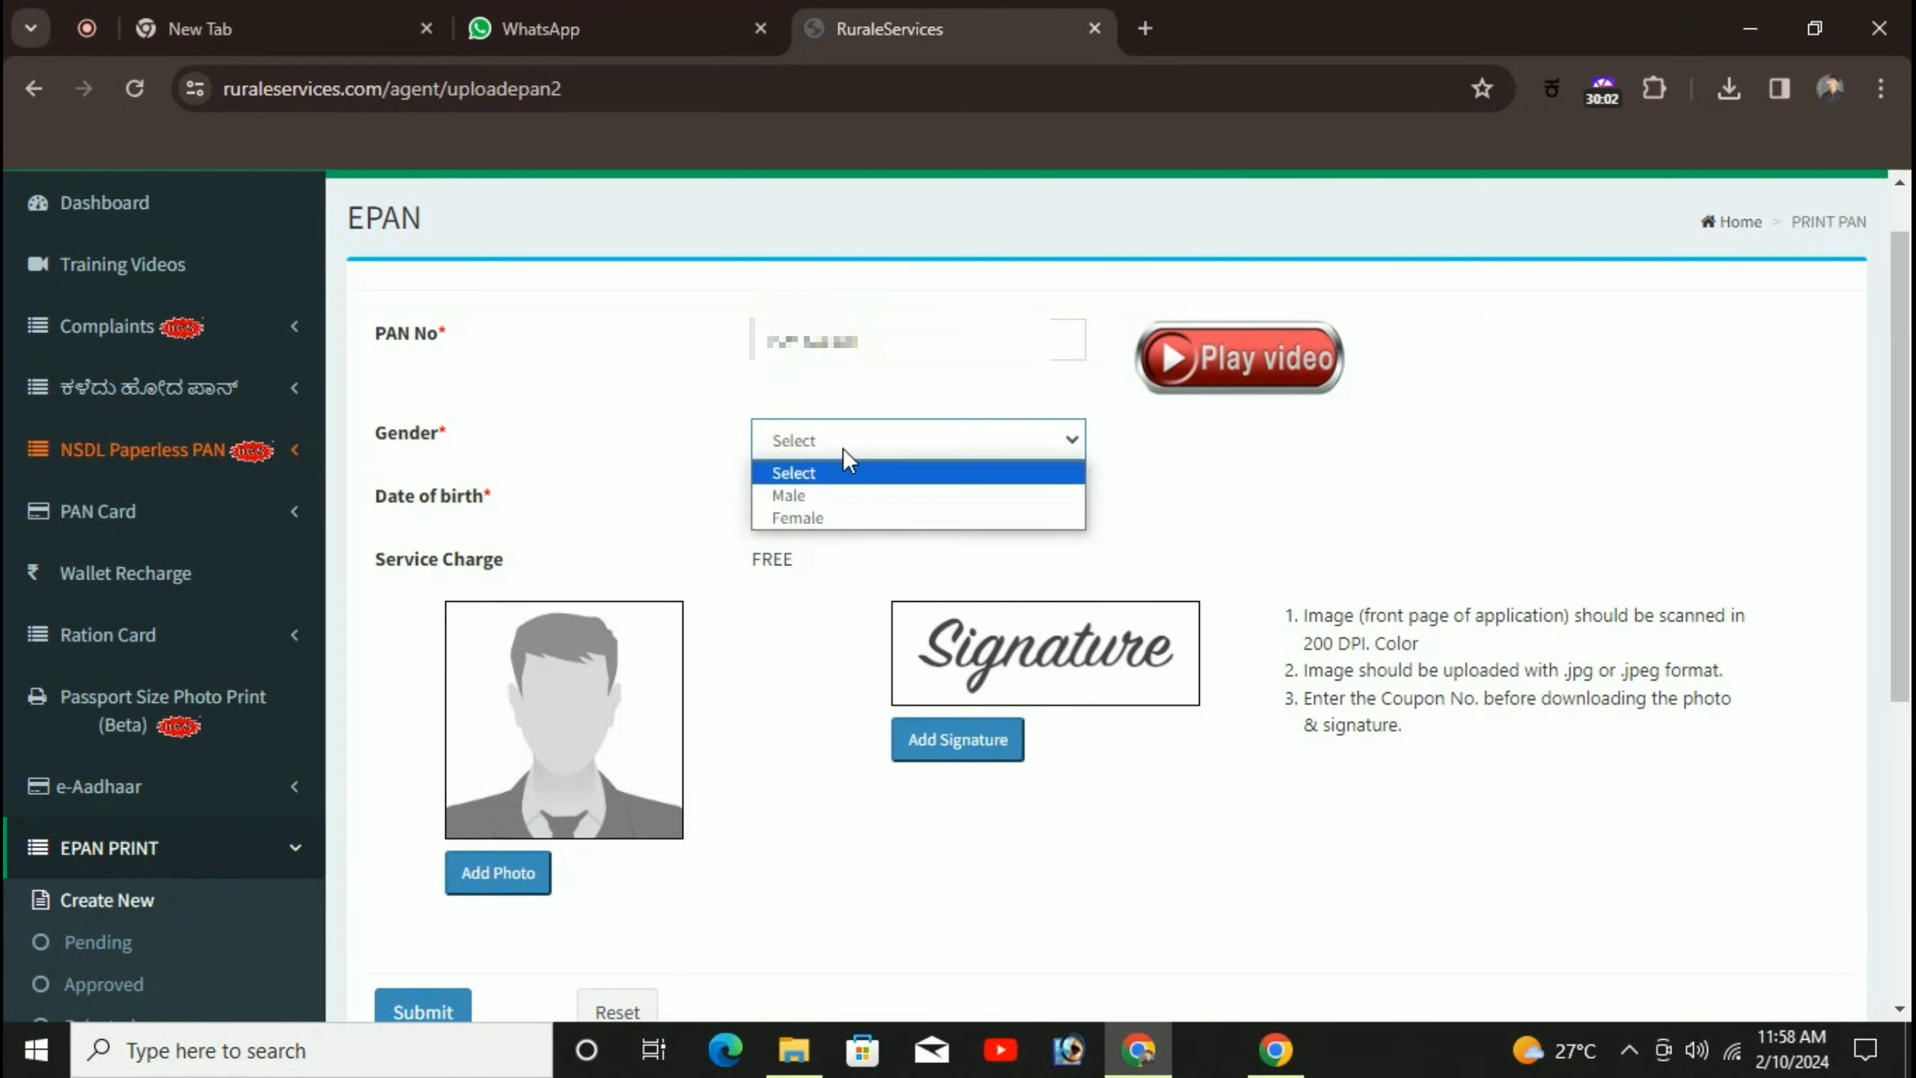
pyautogui.click(834, 490)
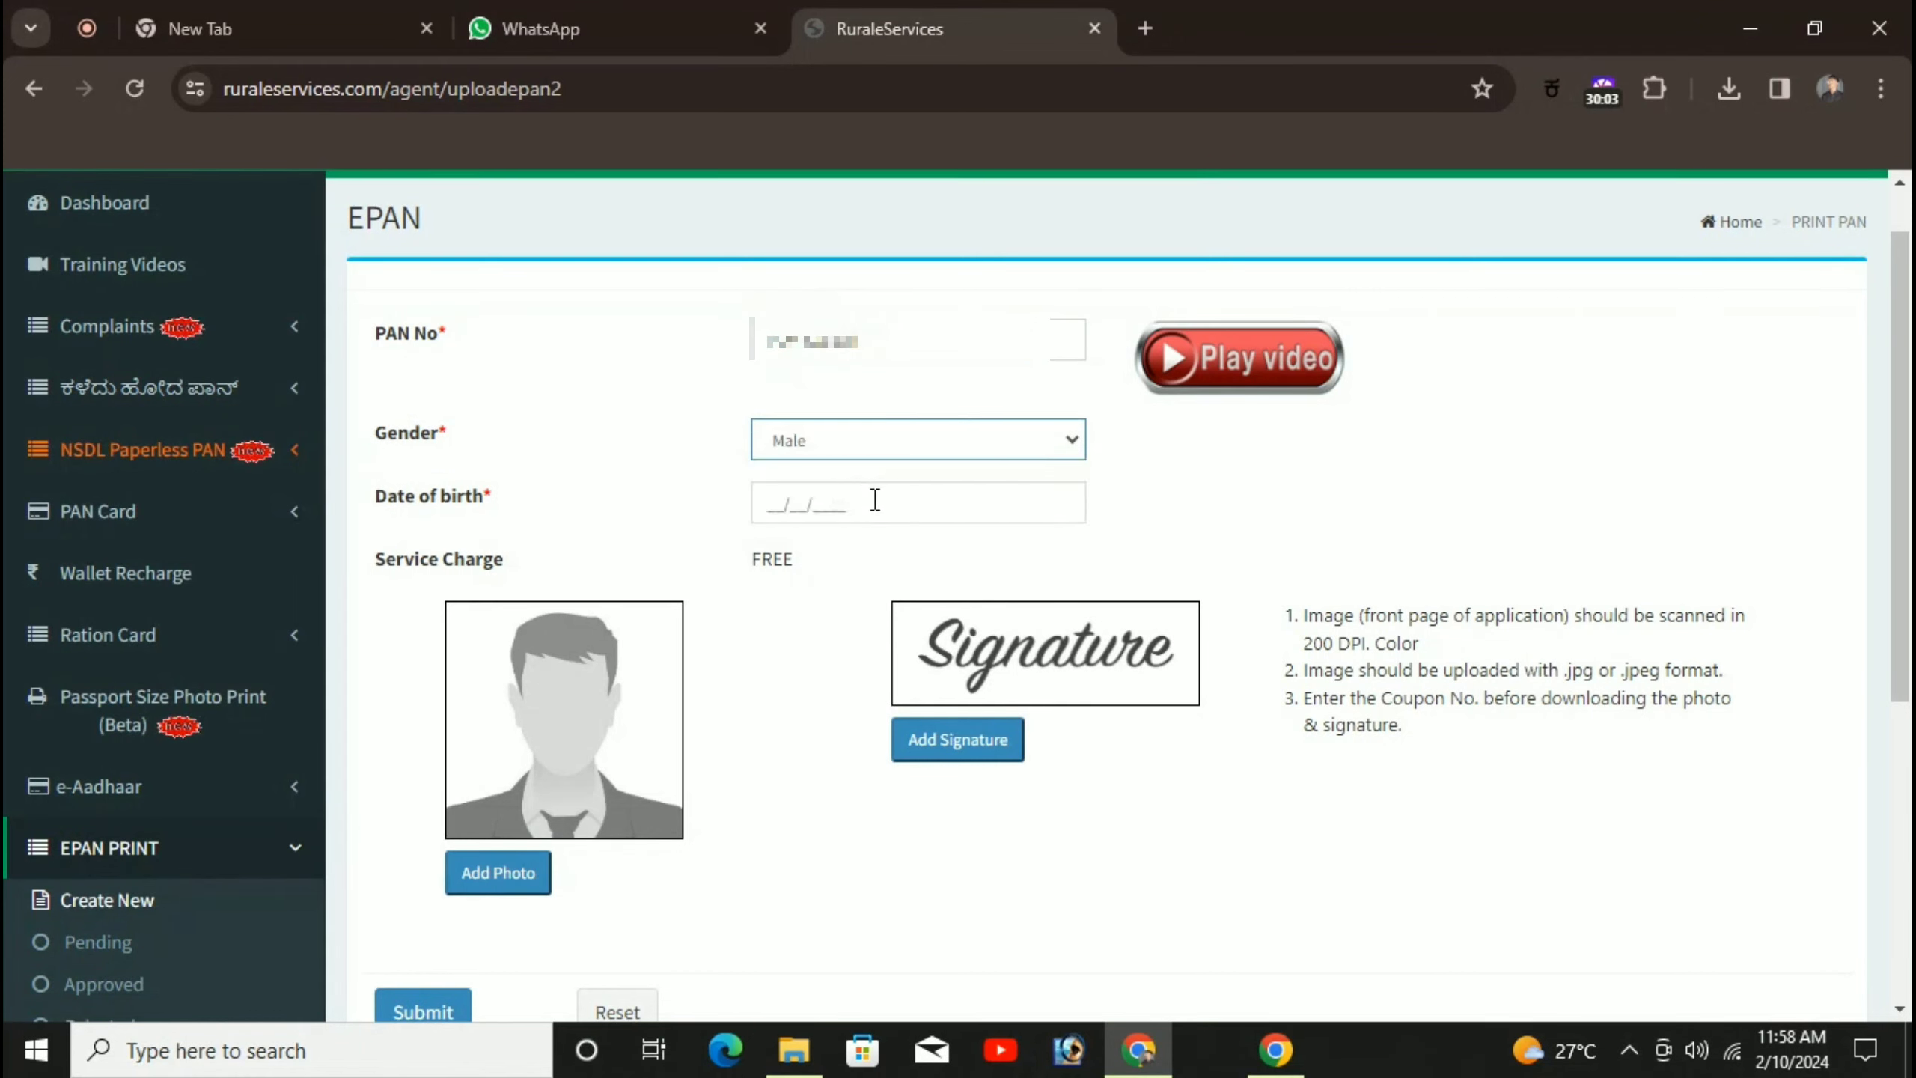
pyautogui.click(874, 500)
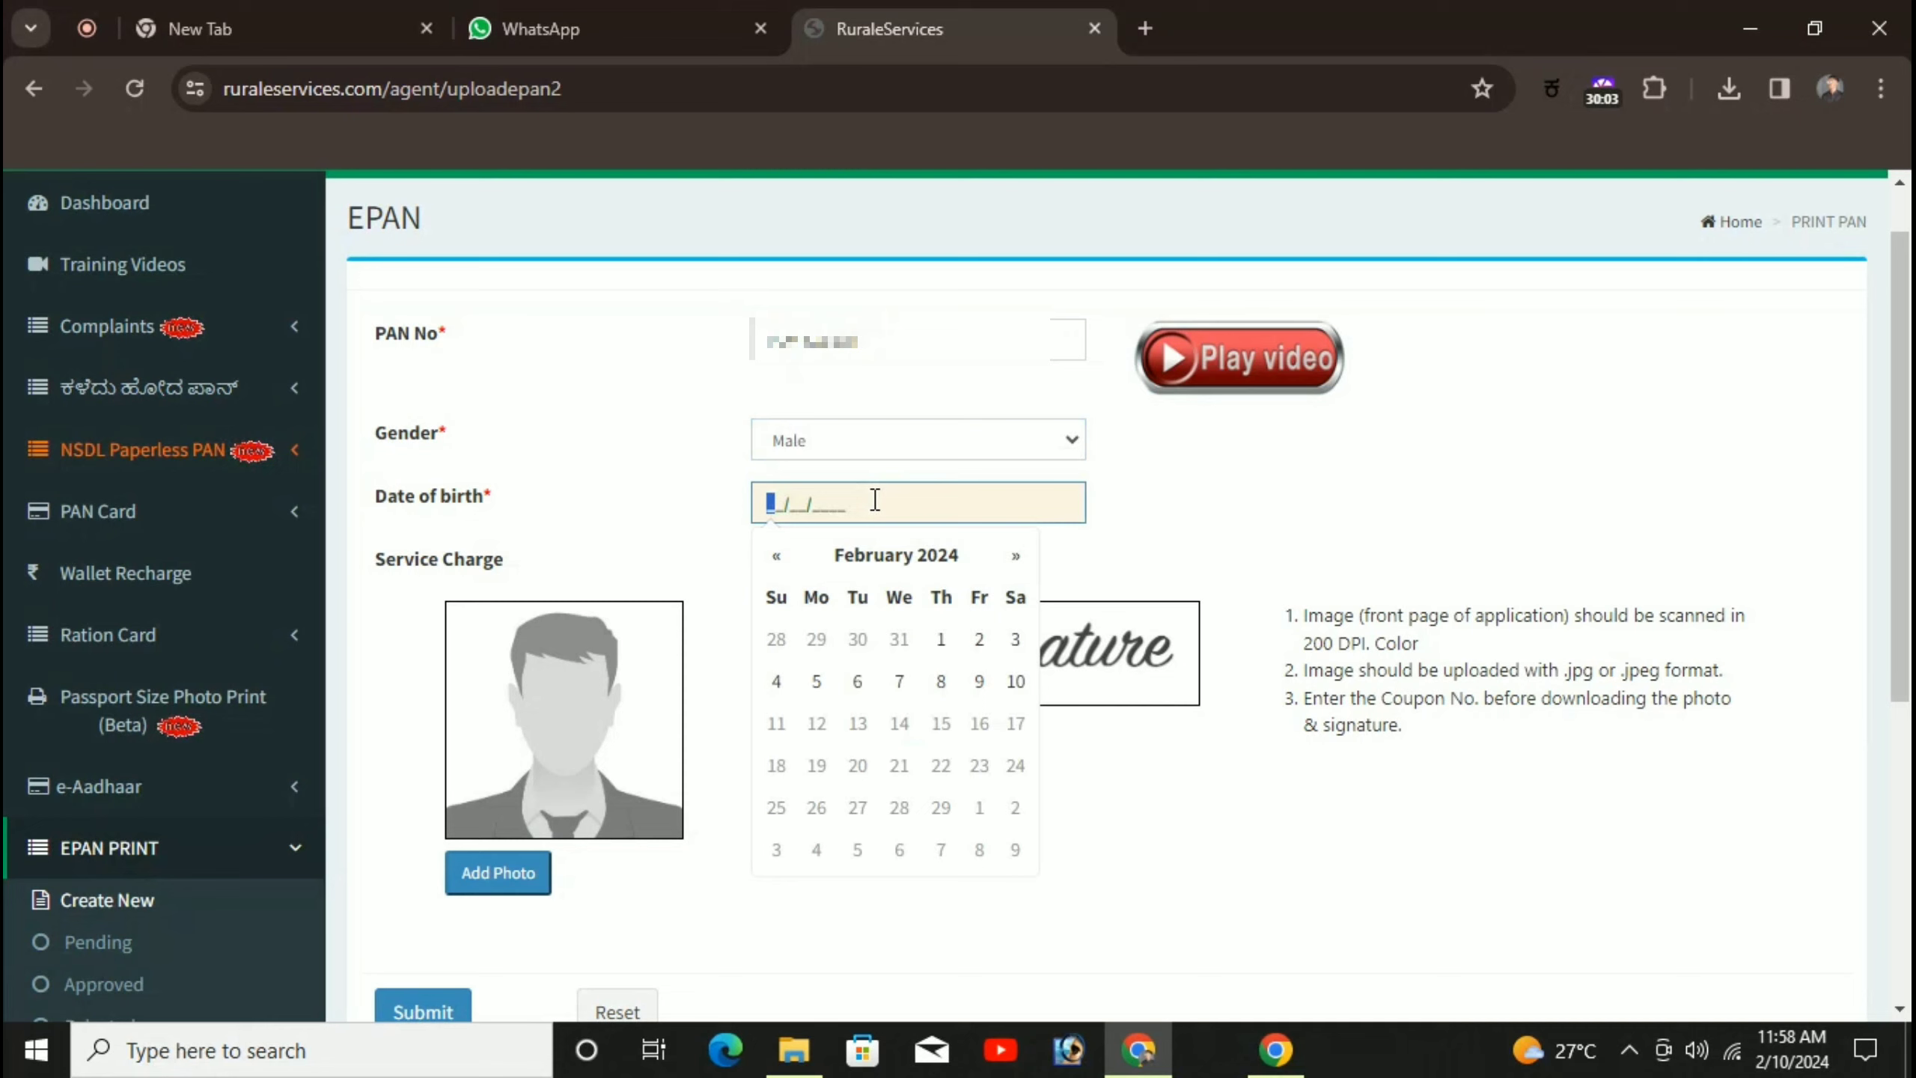
pyautogui.write('01/')
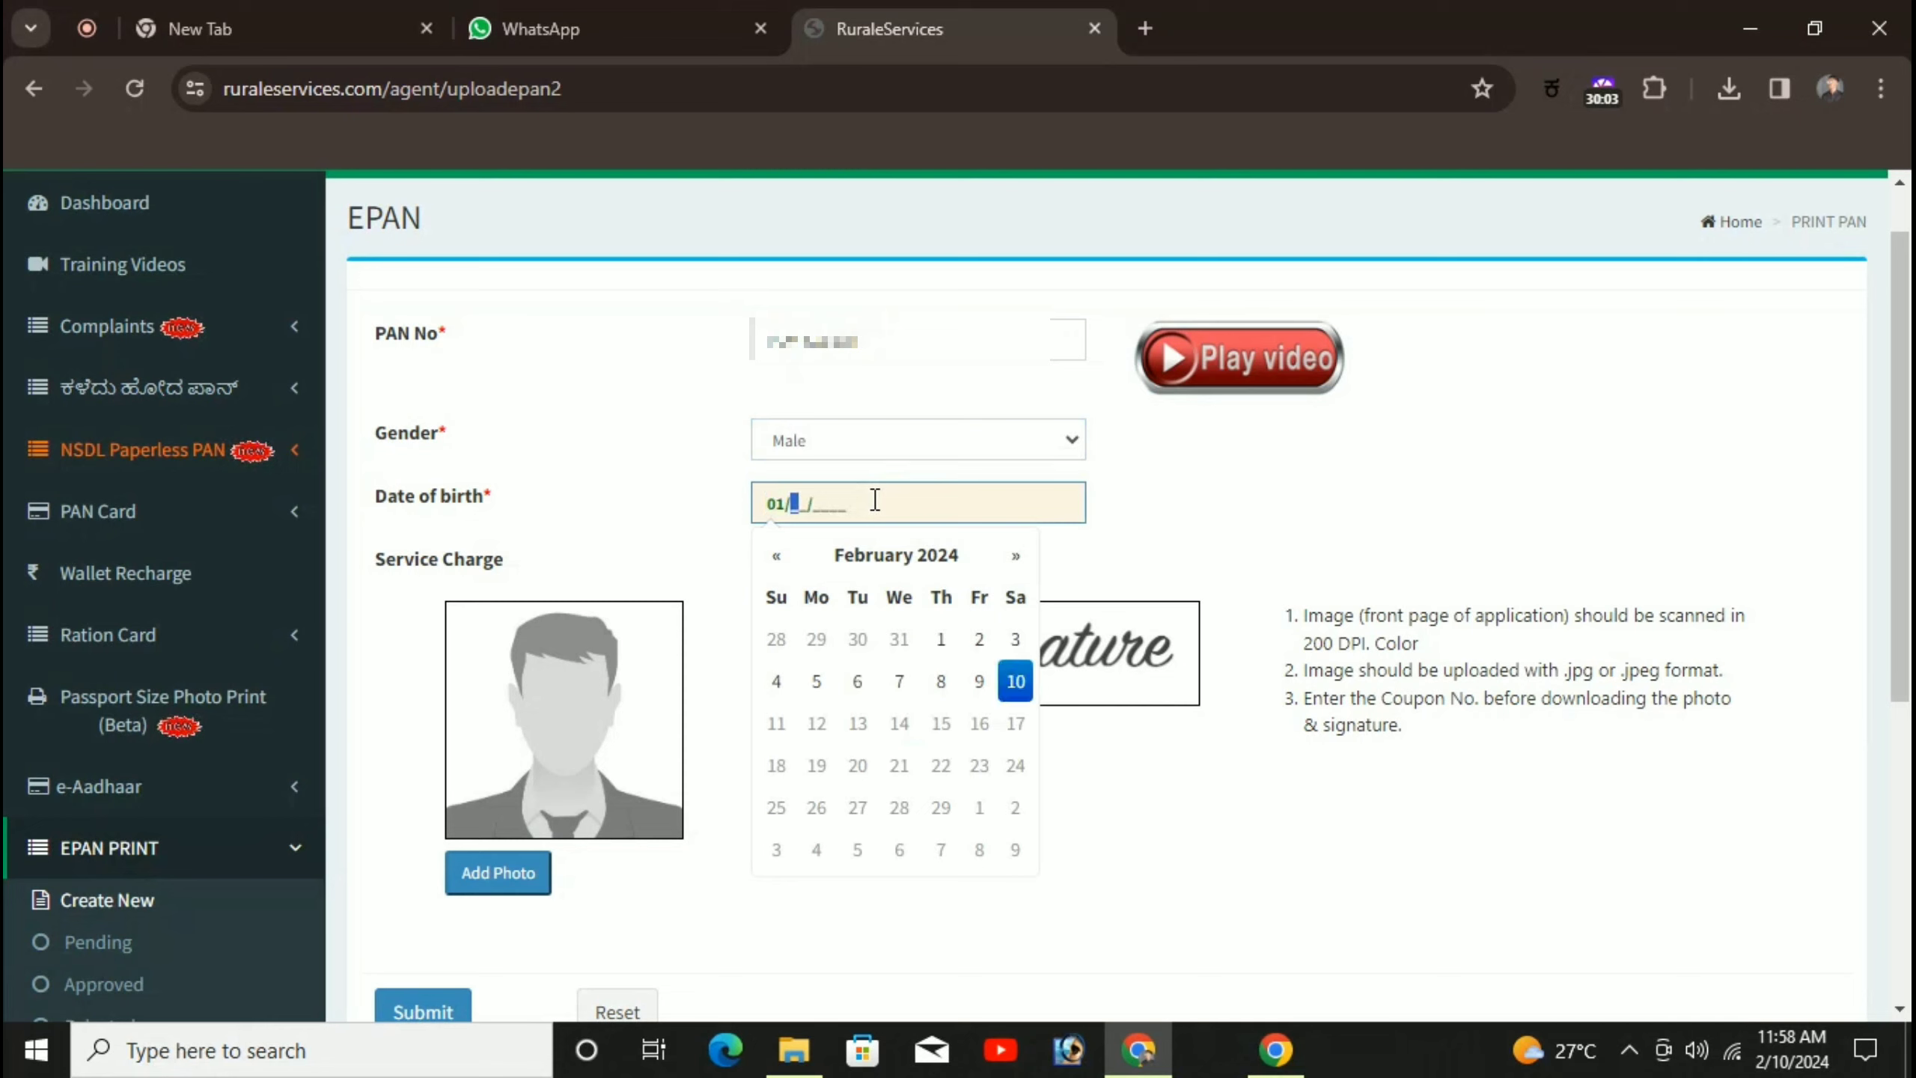
pyautogui.write('06/2003')
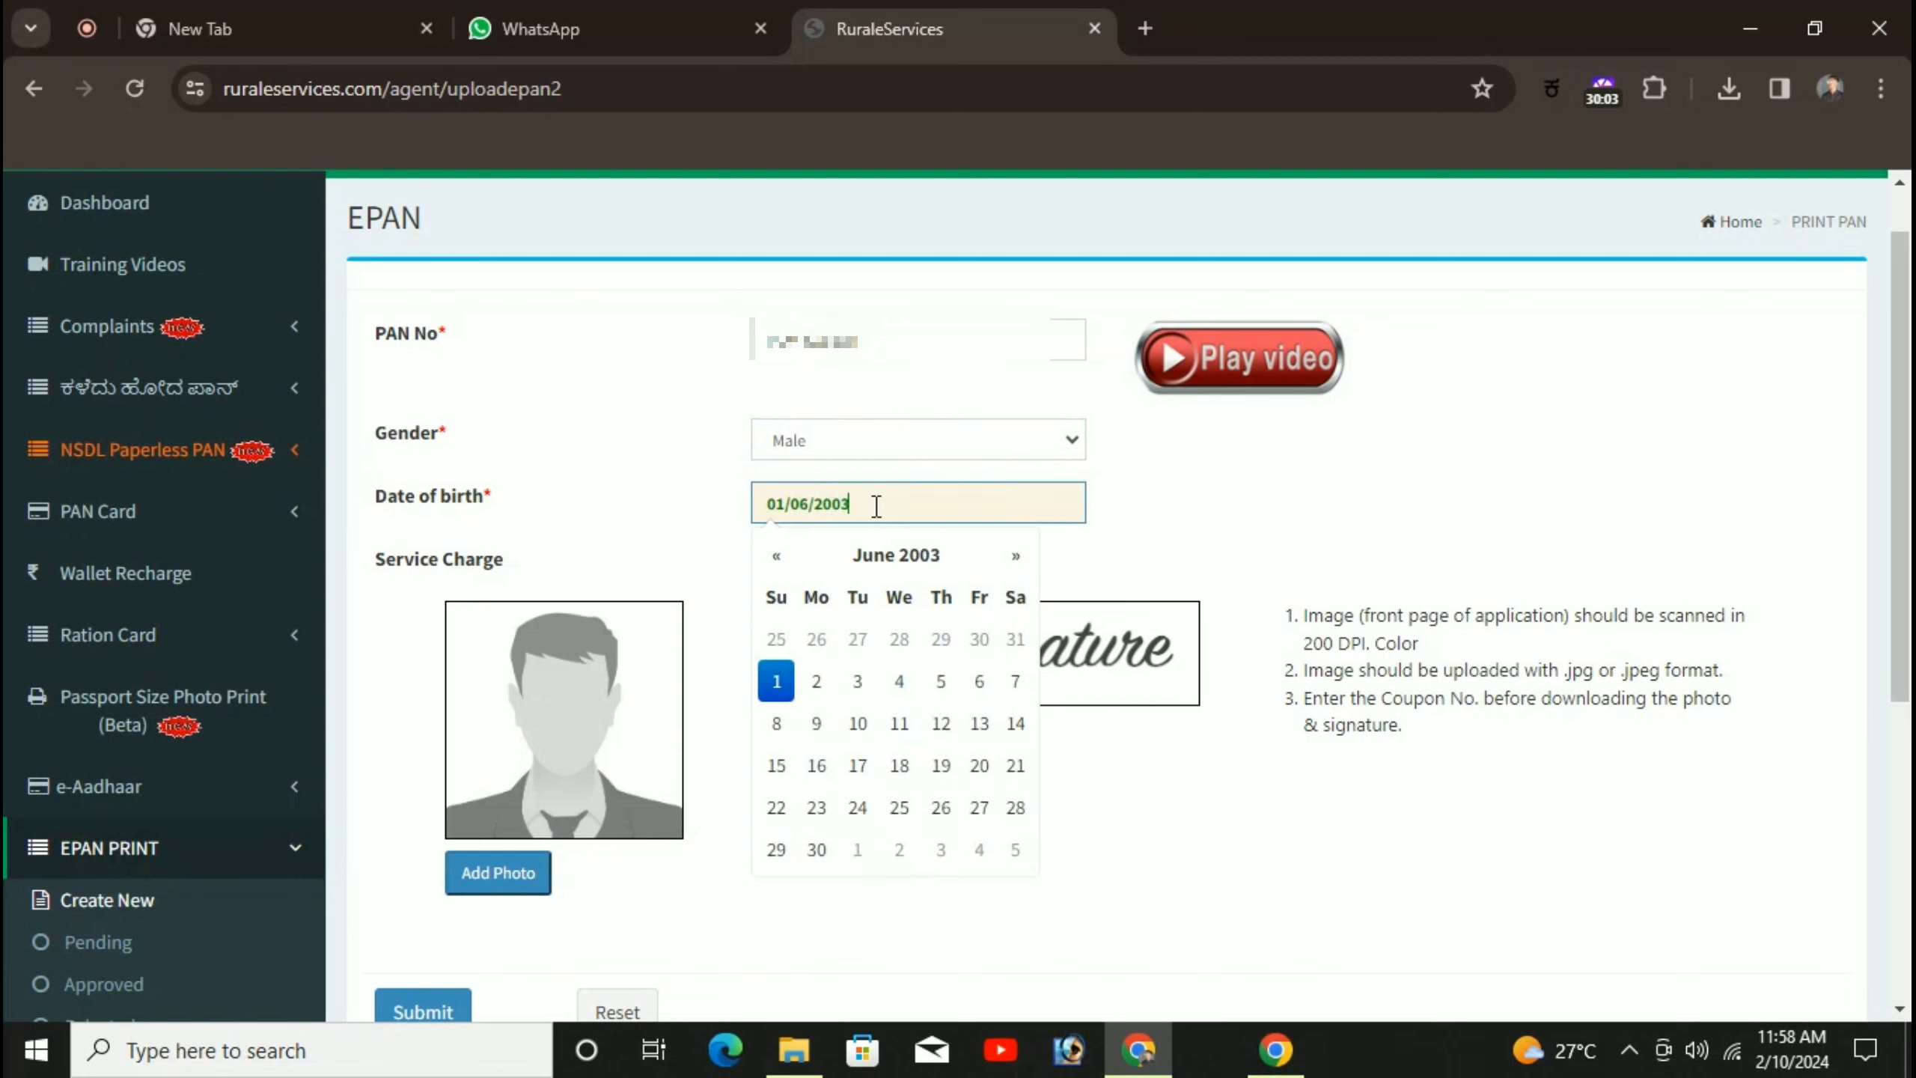
pyautogui.click(776, 683)
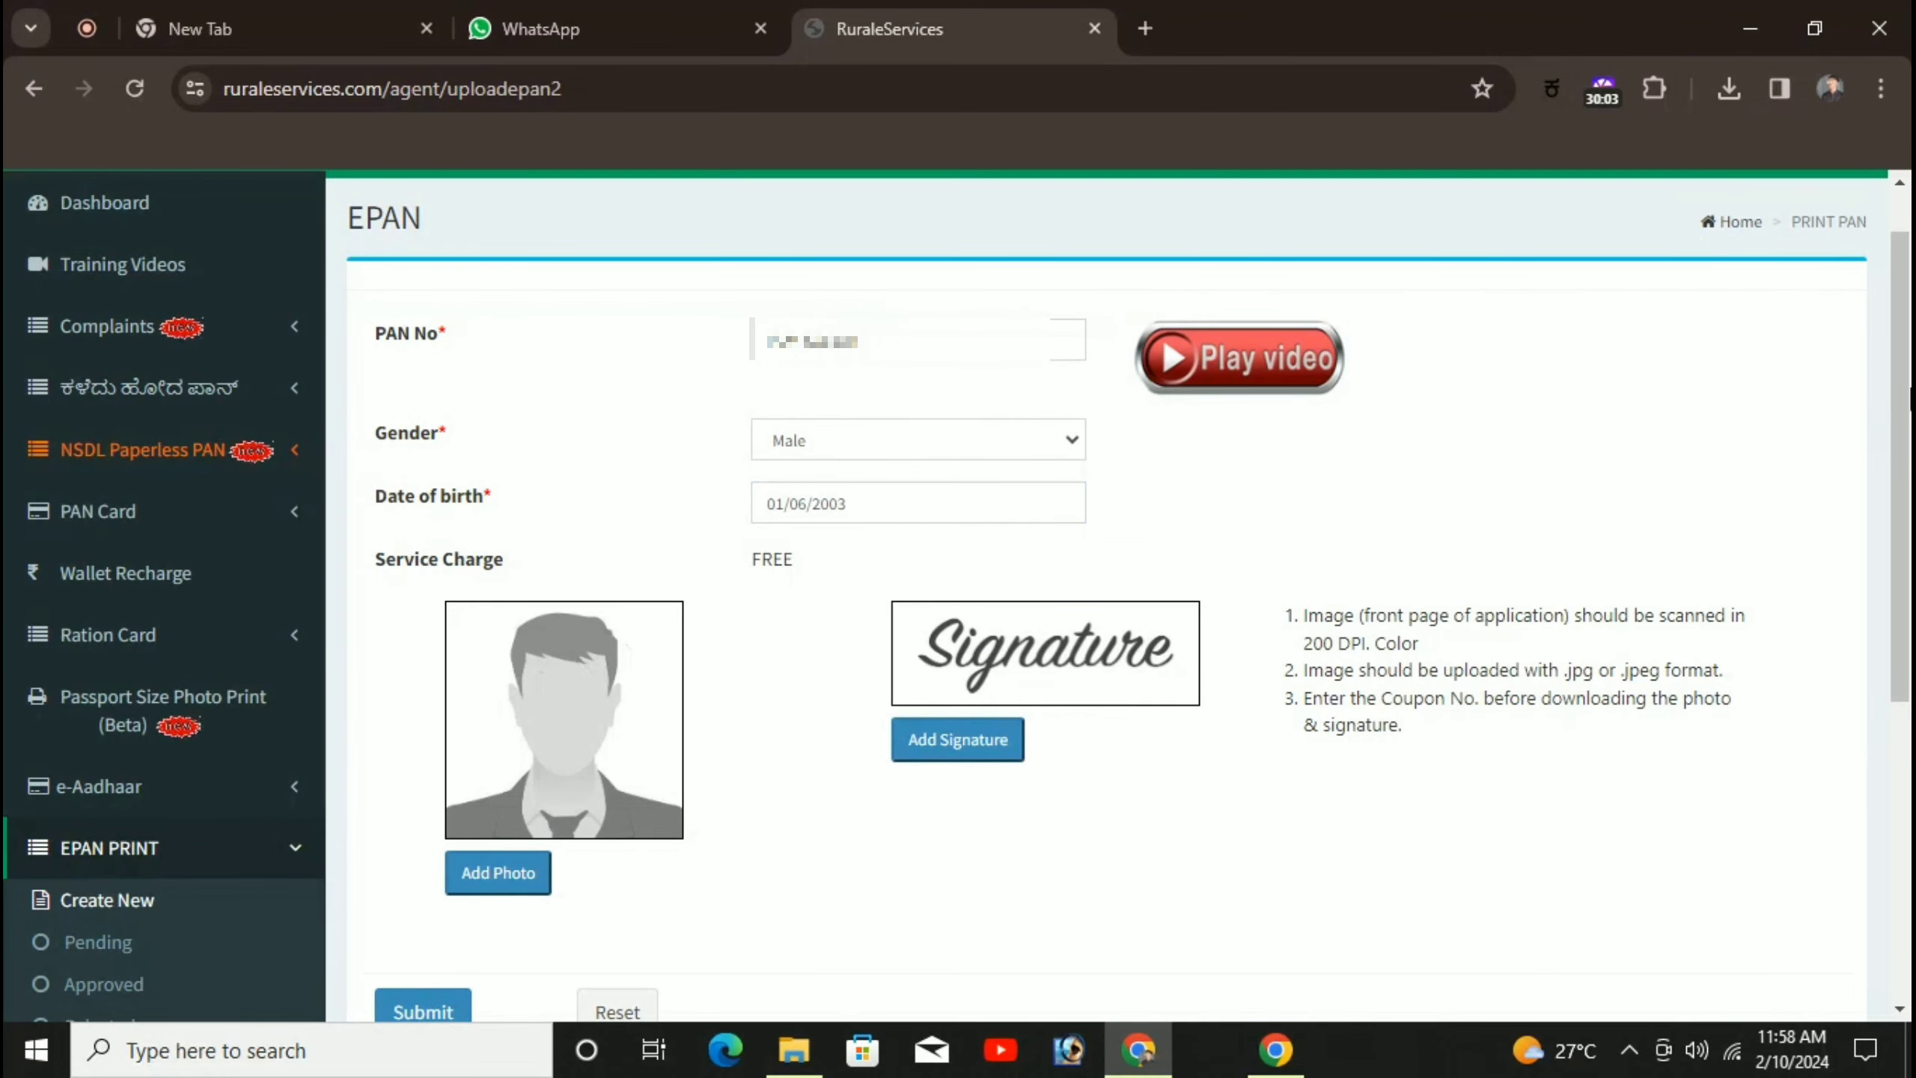
pyautogui.scroll(-3, 1484, 478)
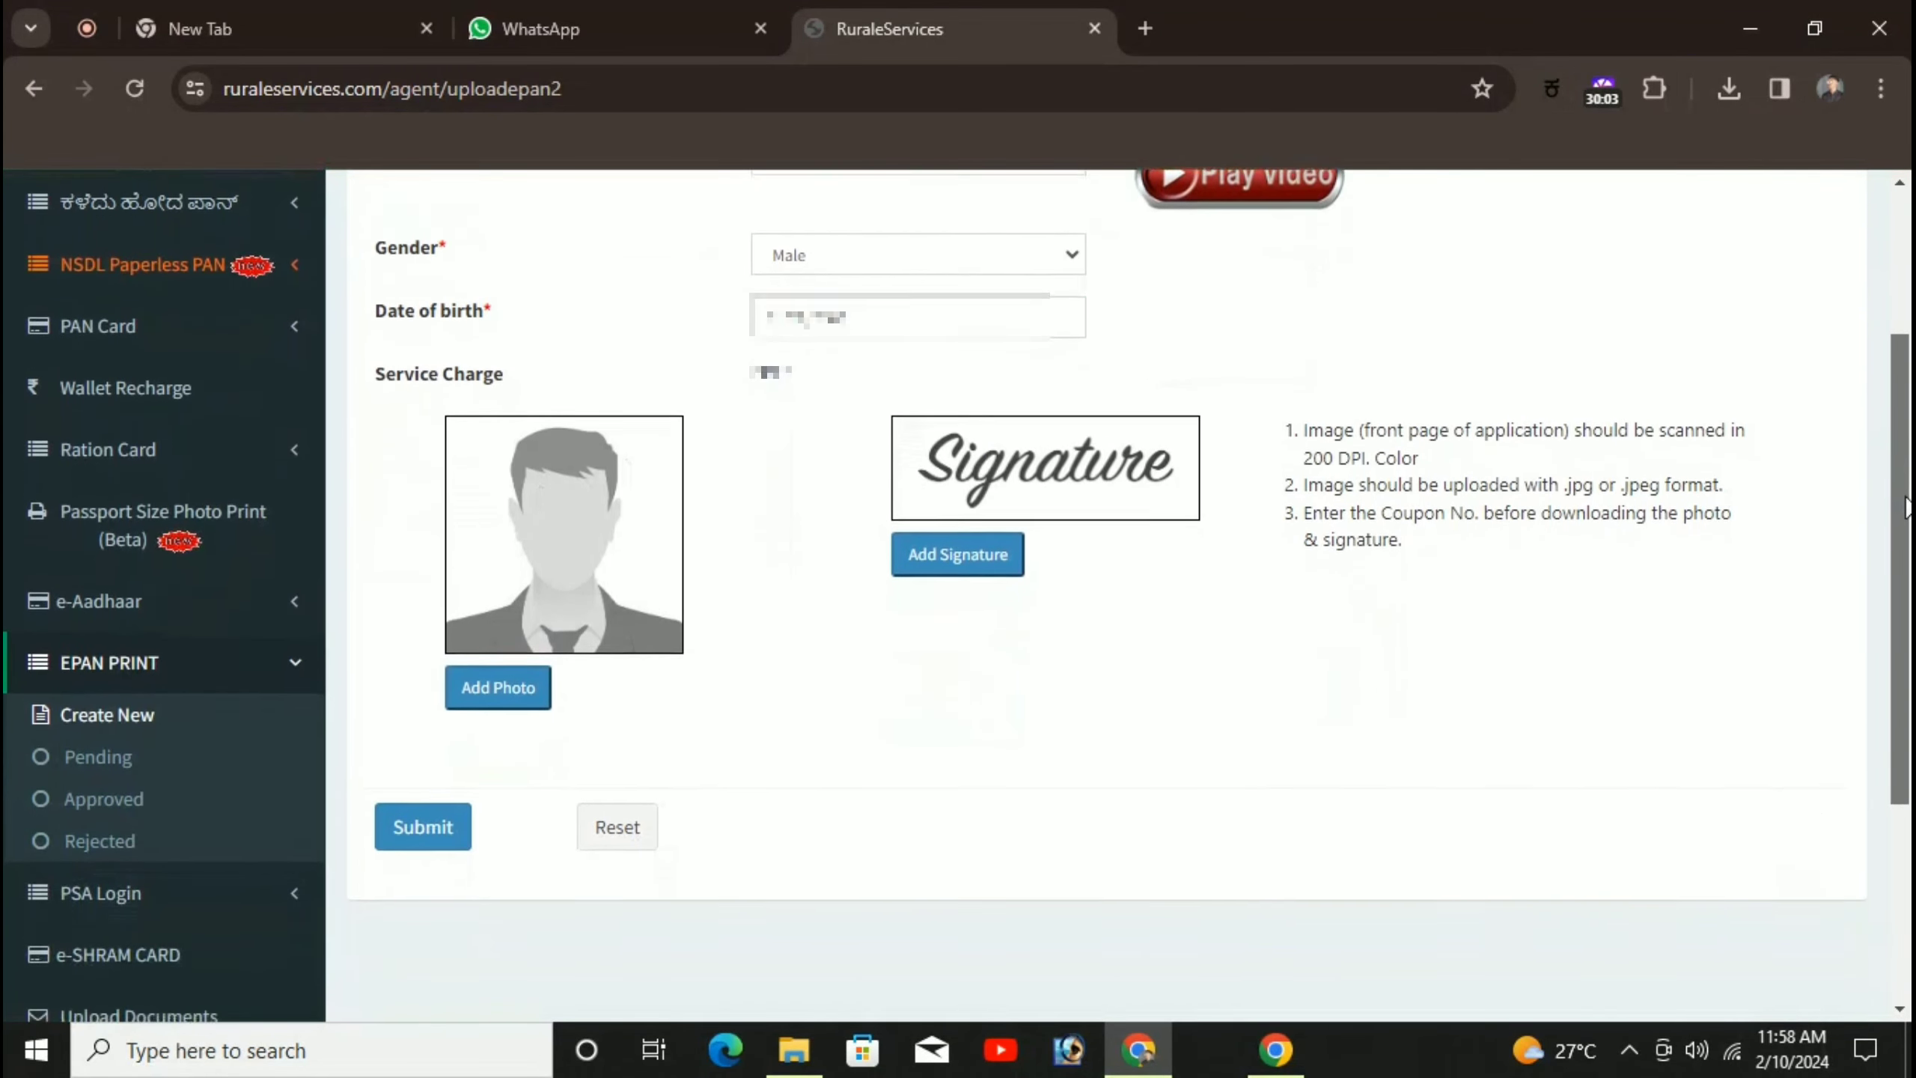
# Load the applicant's photo, crop it, and attach it with Get Cropped Photo
pyautogui.click(470, 674)
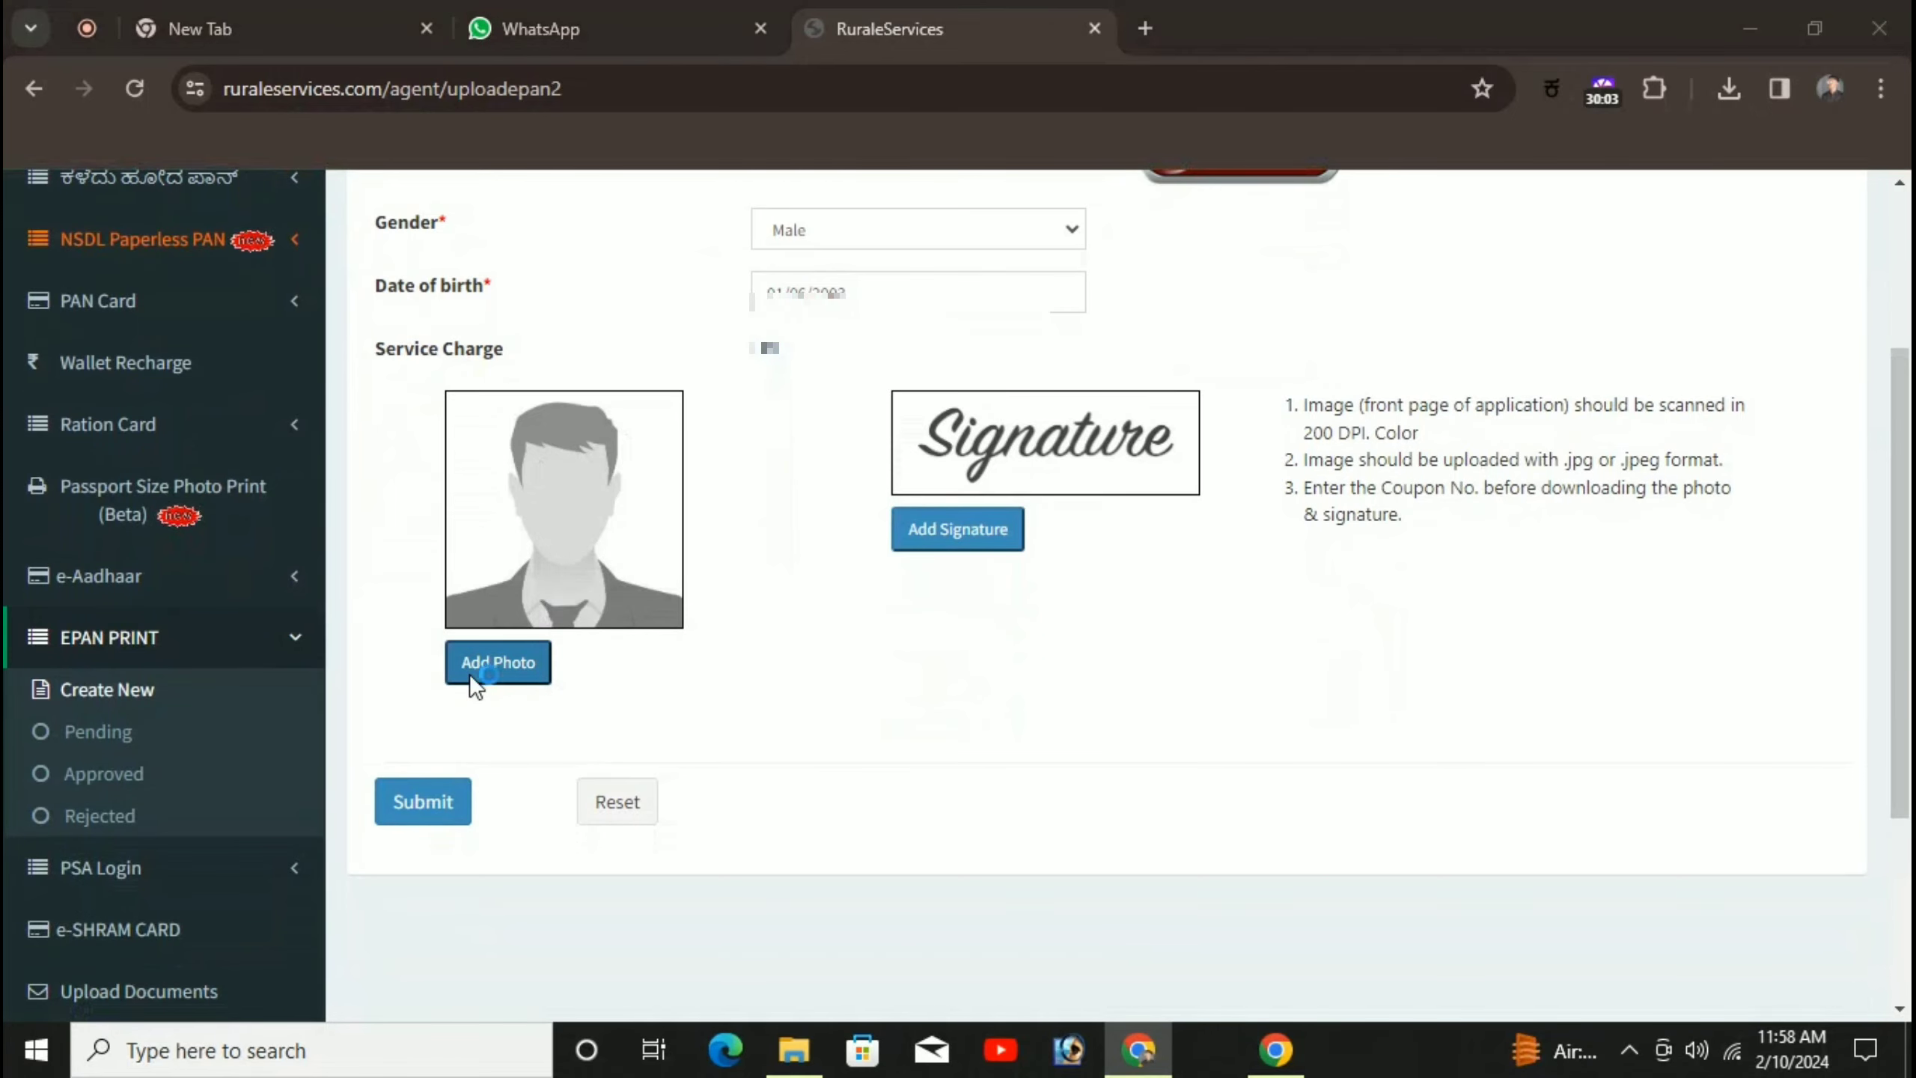
pyautogui.doubleClick(343, 245)
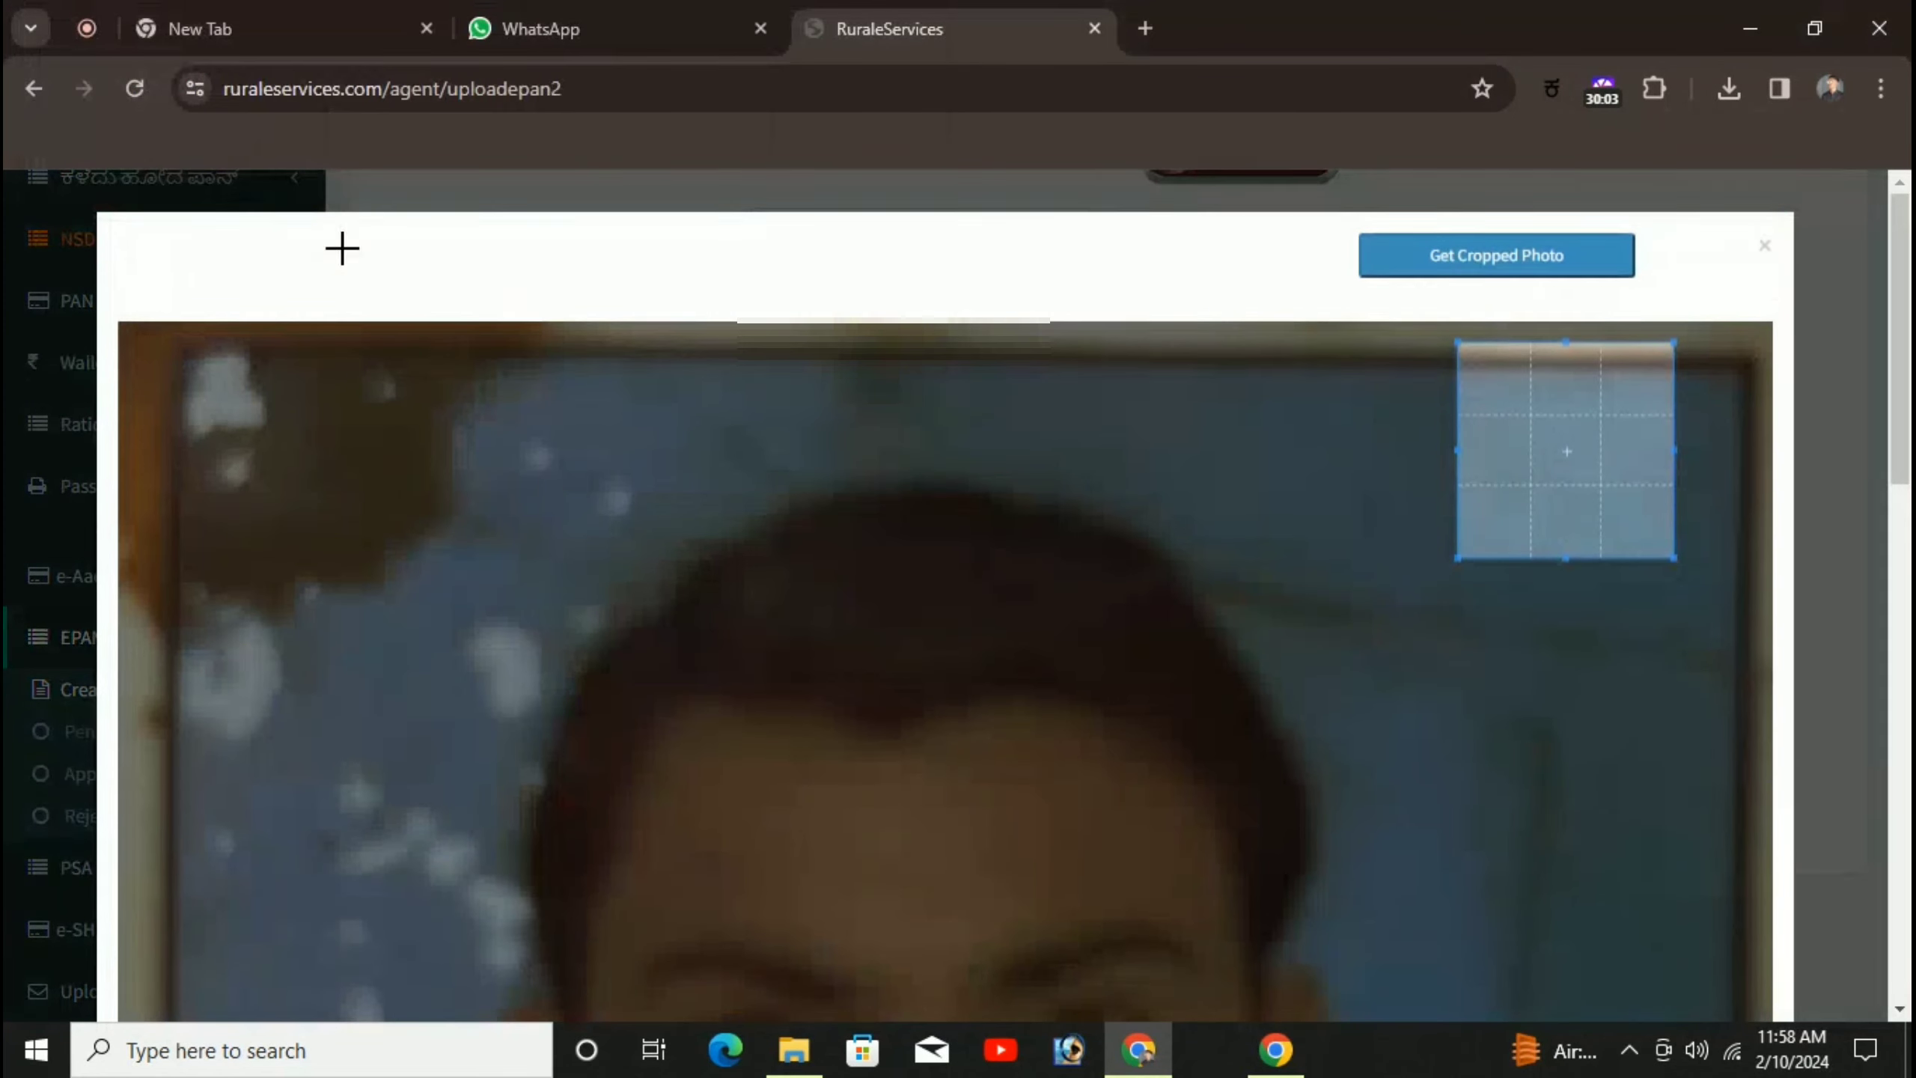
pyautogui.moveTo(1457, 558); pyautogui.dragTo(539, 919)
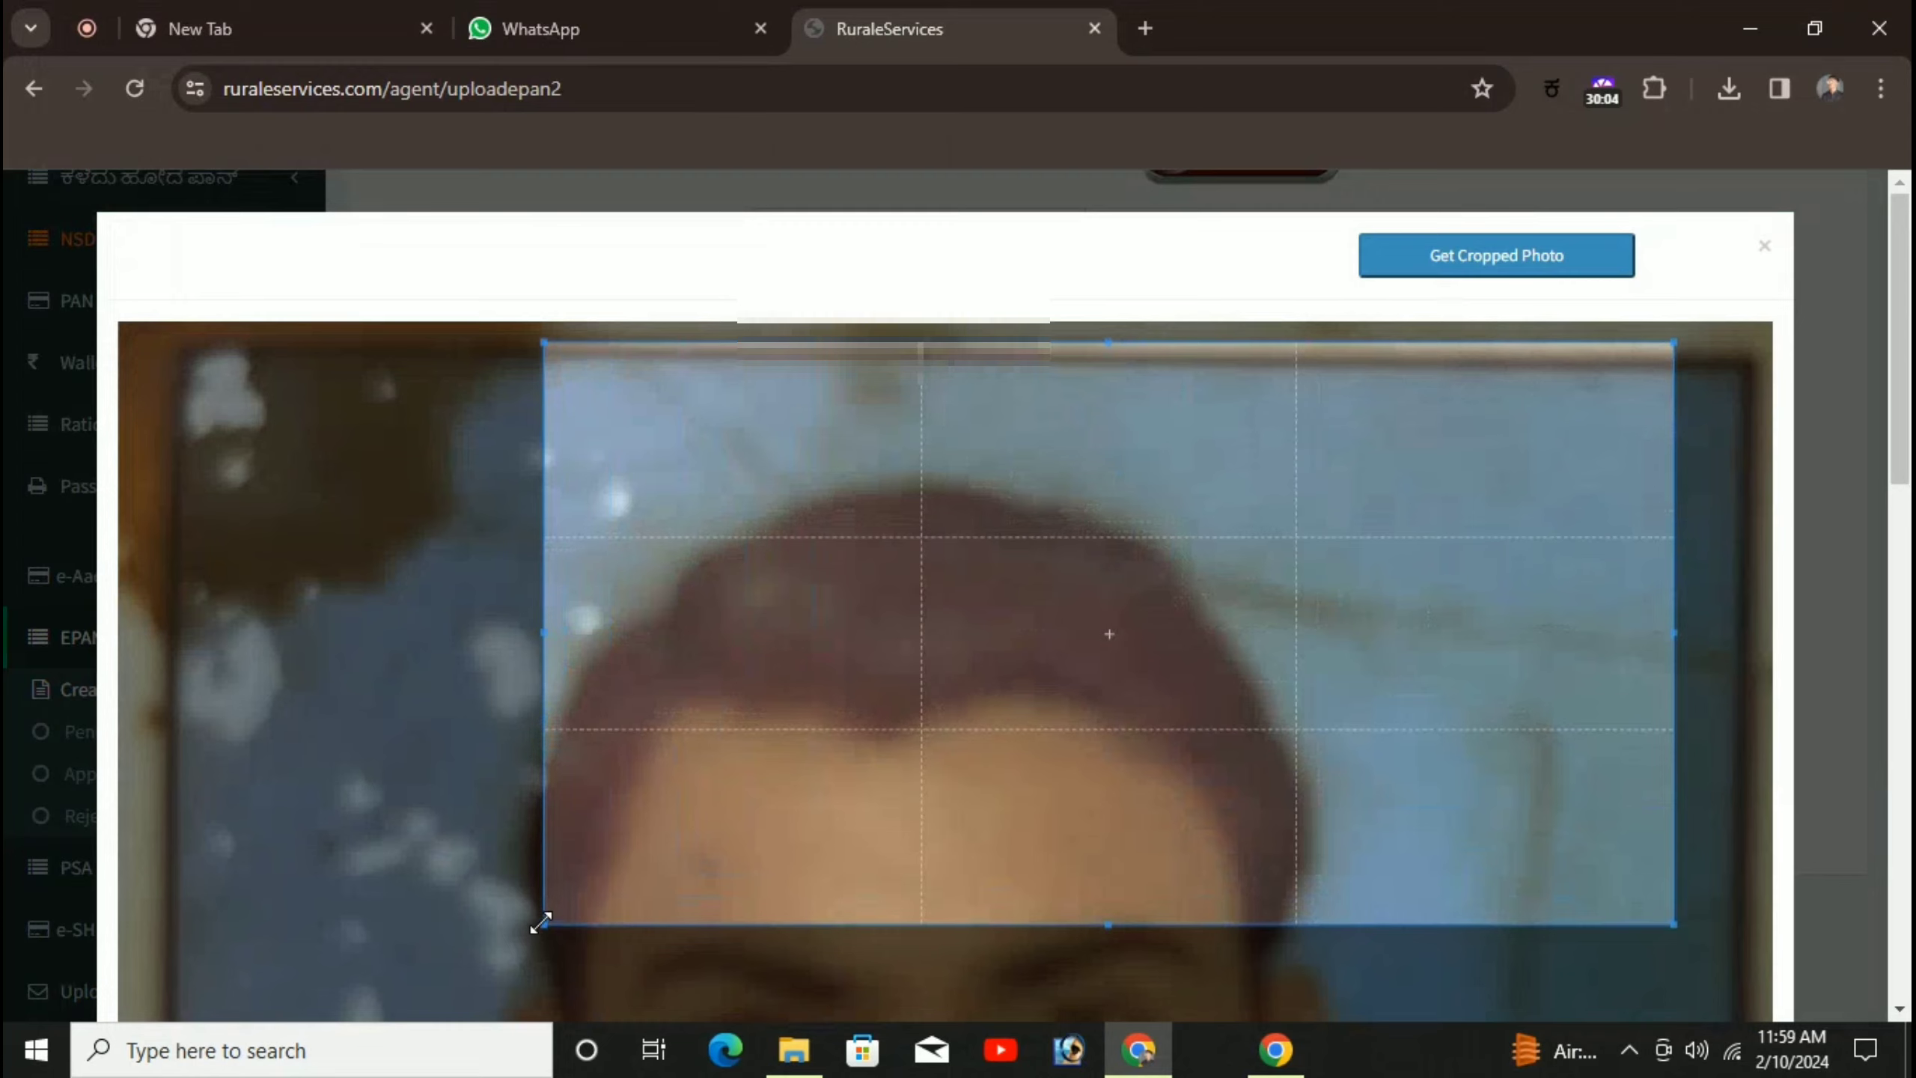
pyautogui.scroll(-1, 1907, 434)
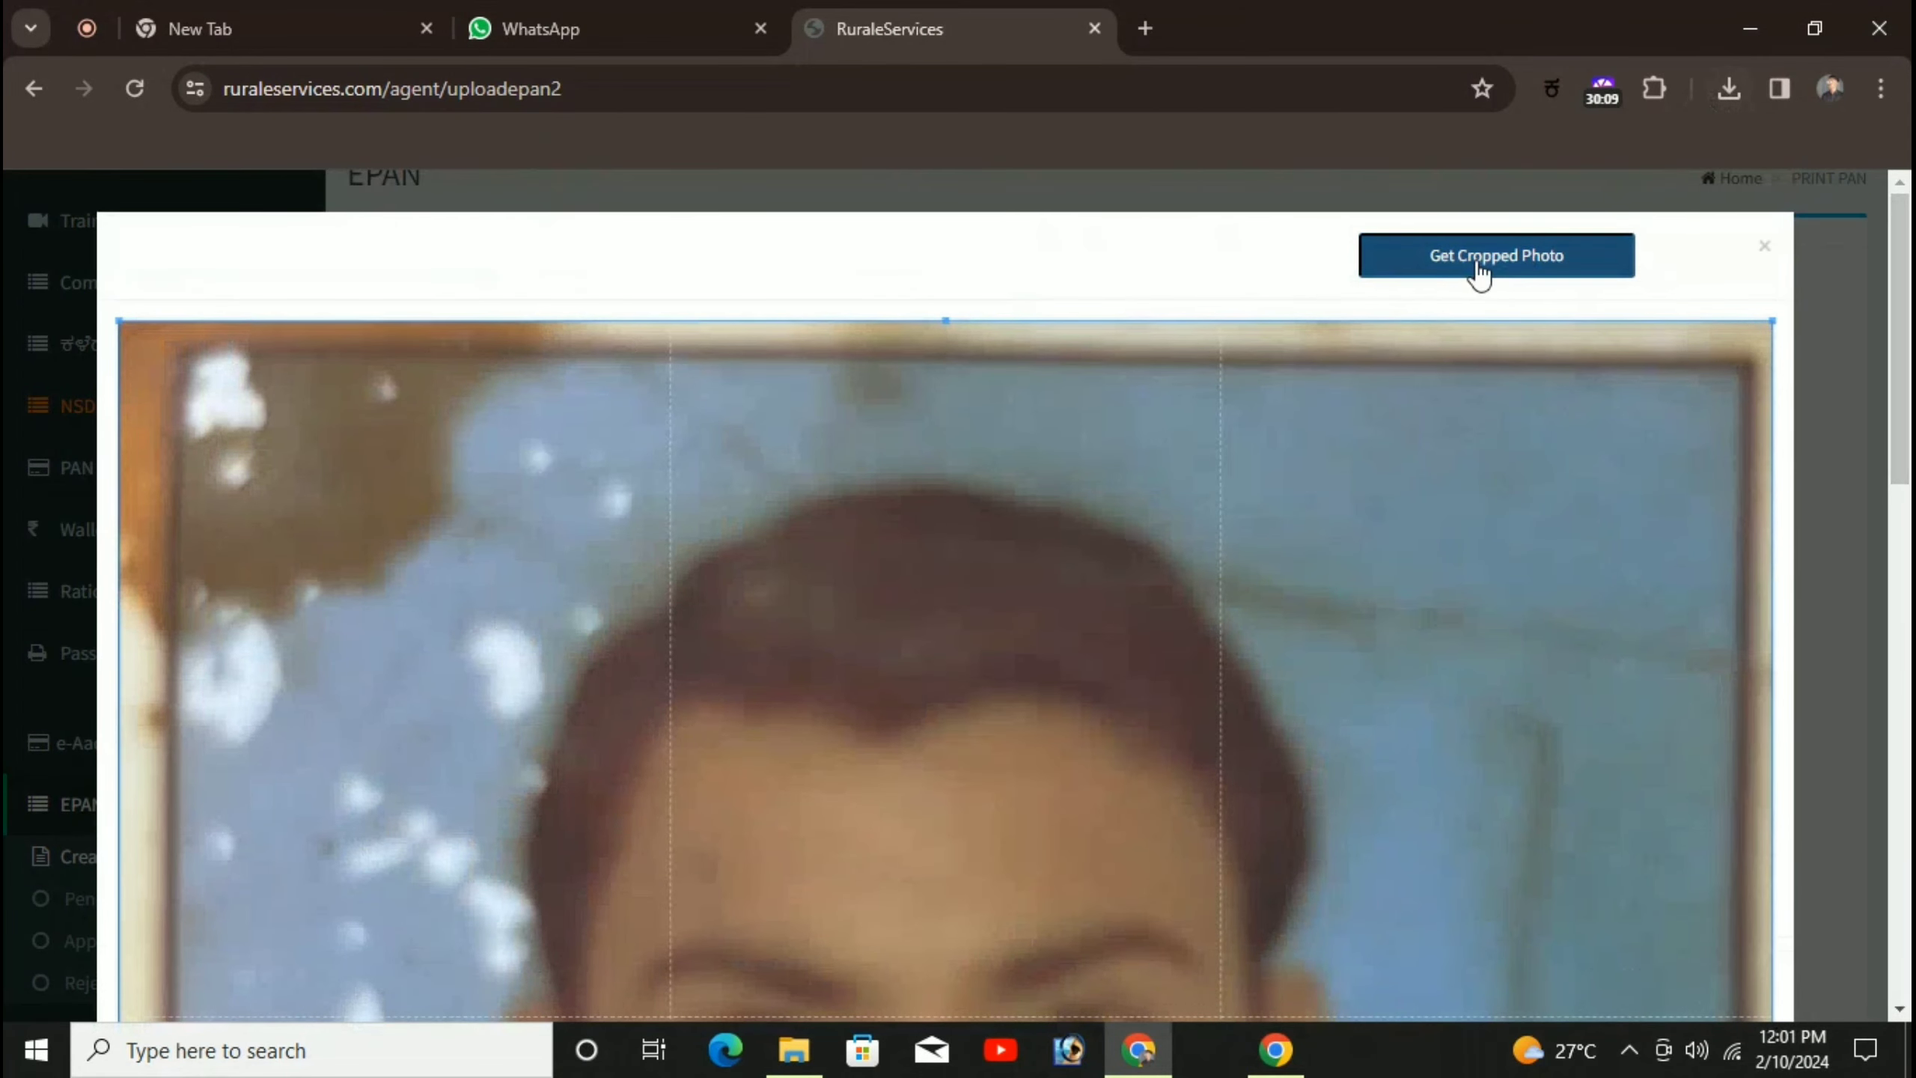
pyautogui.click(1477, 268)
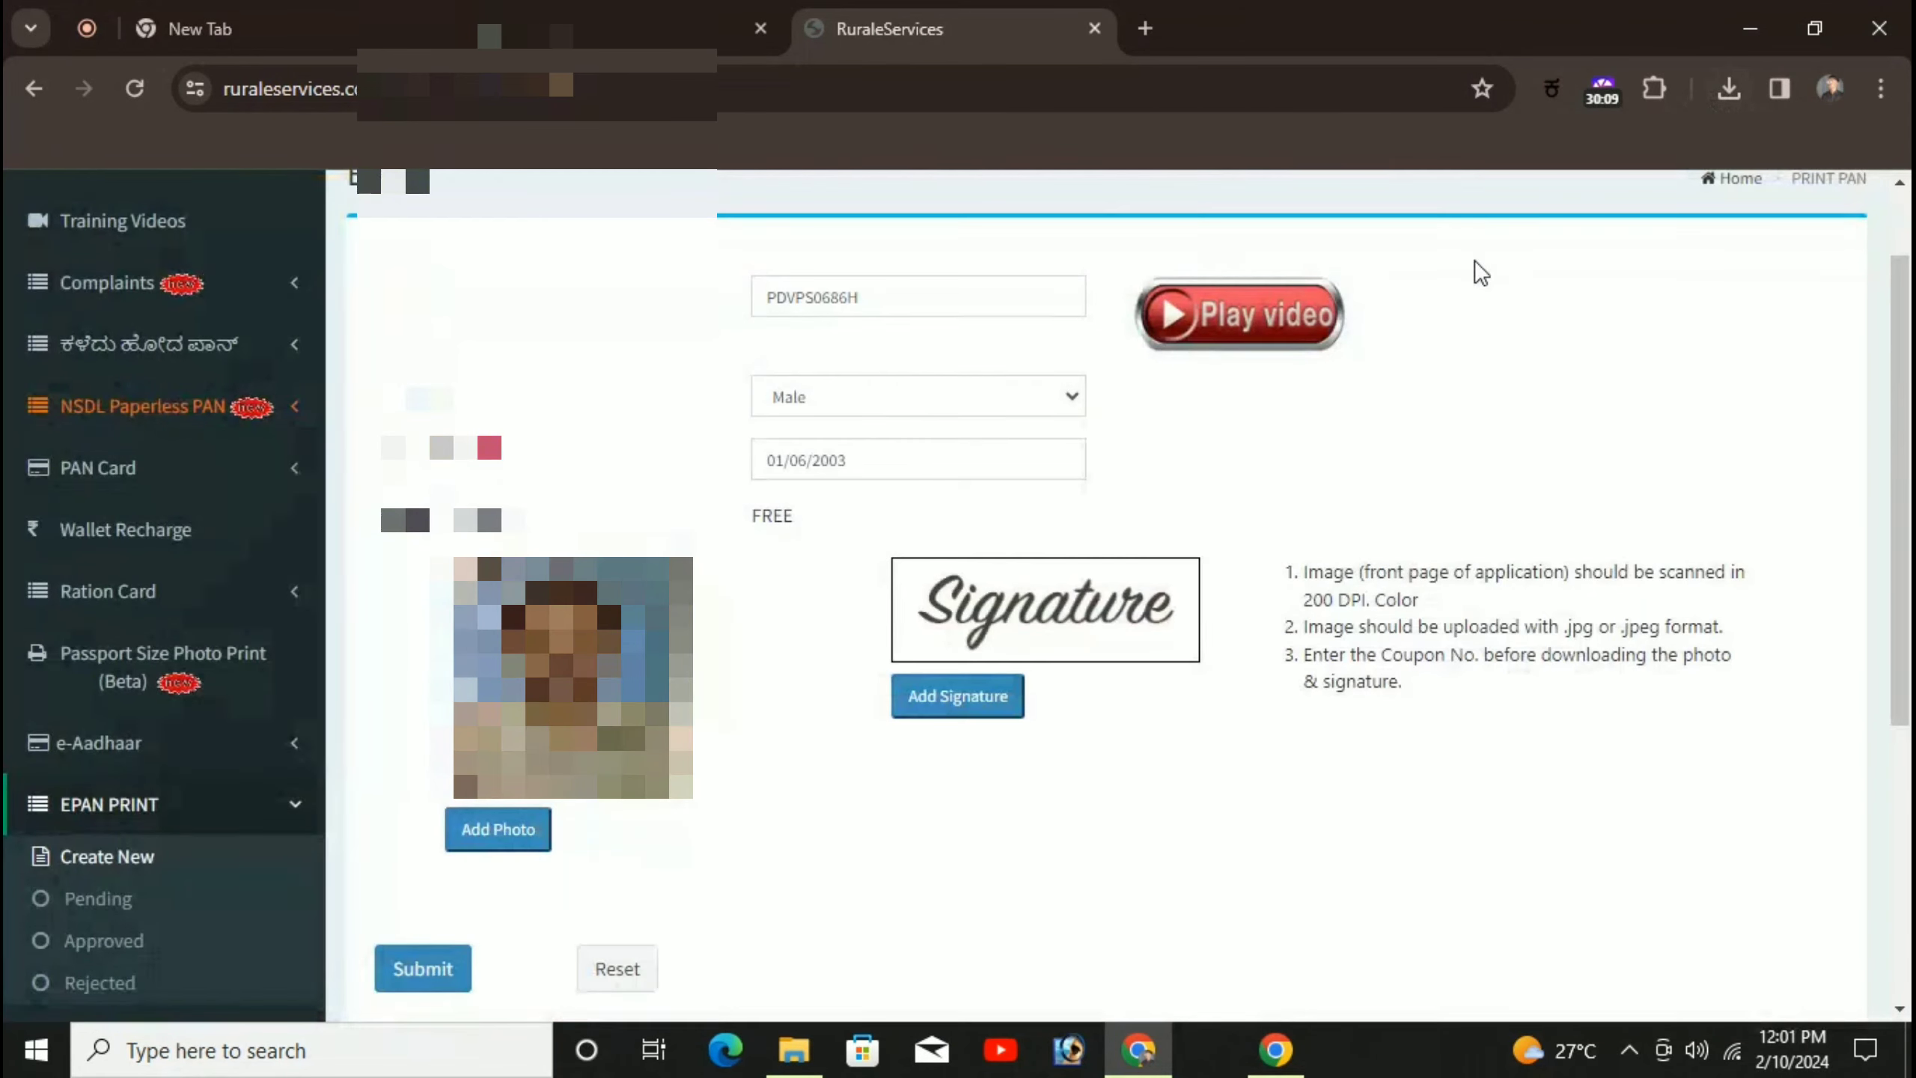
# Load the signature image, widen the crop around it on all sides, and attach it
pyautogui.click(974, 683)
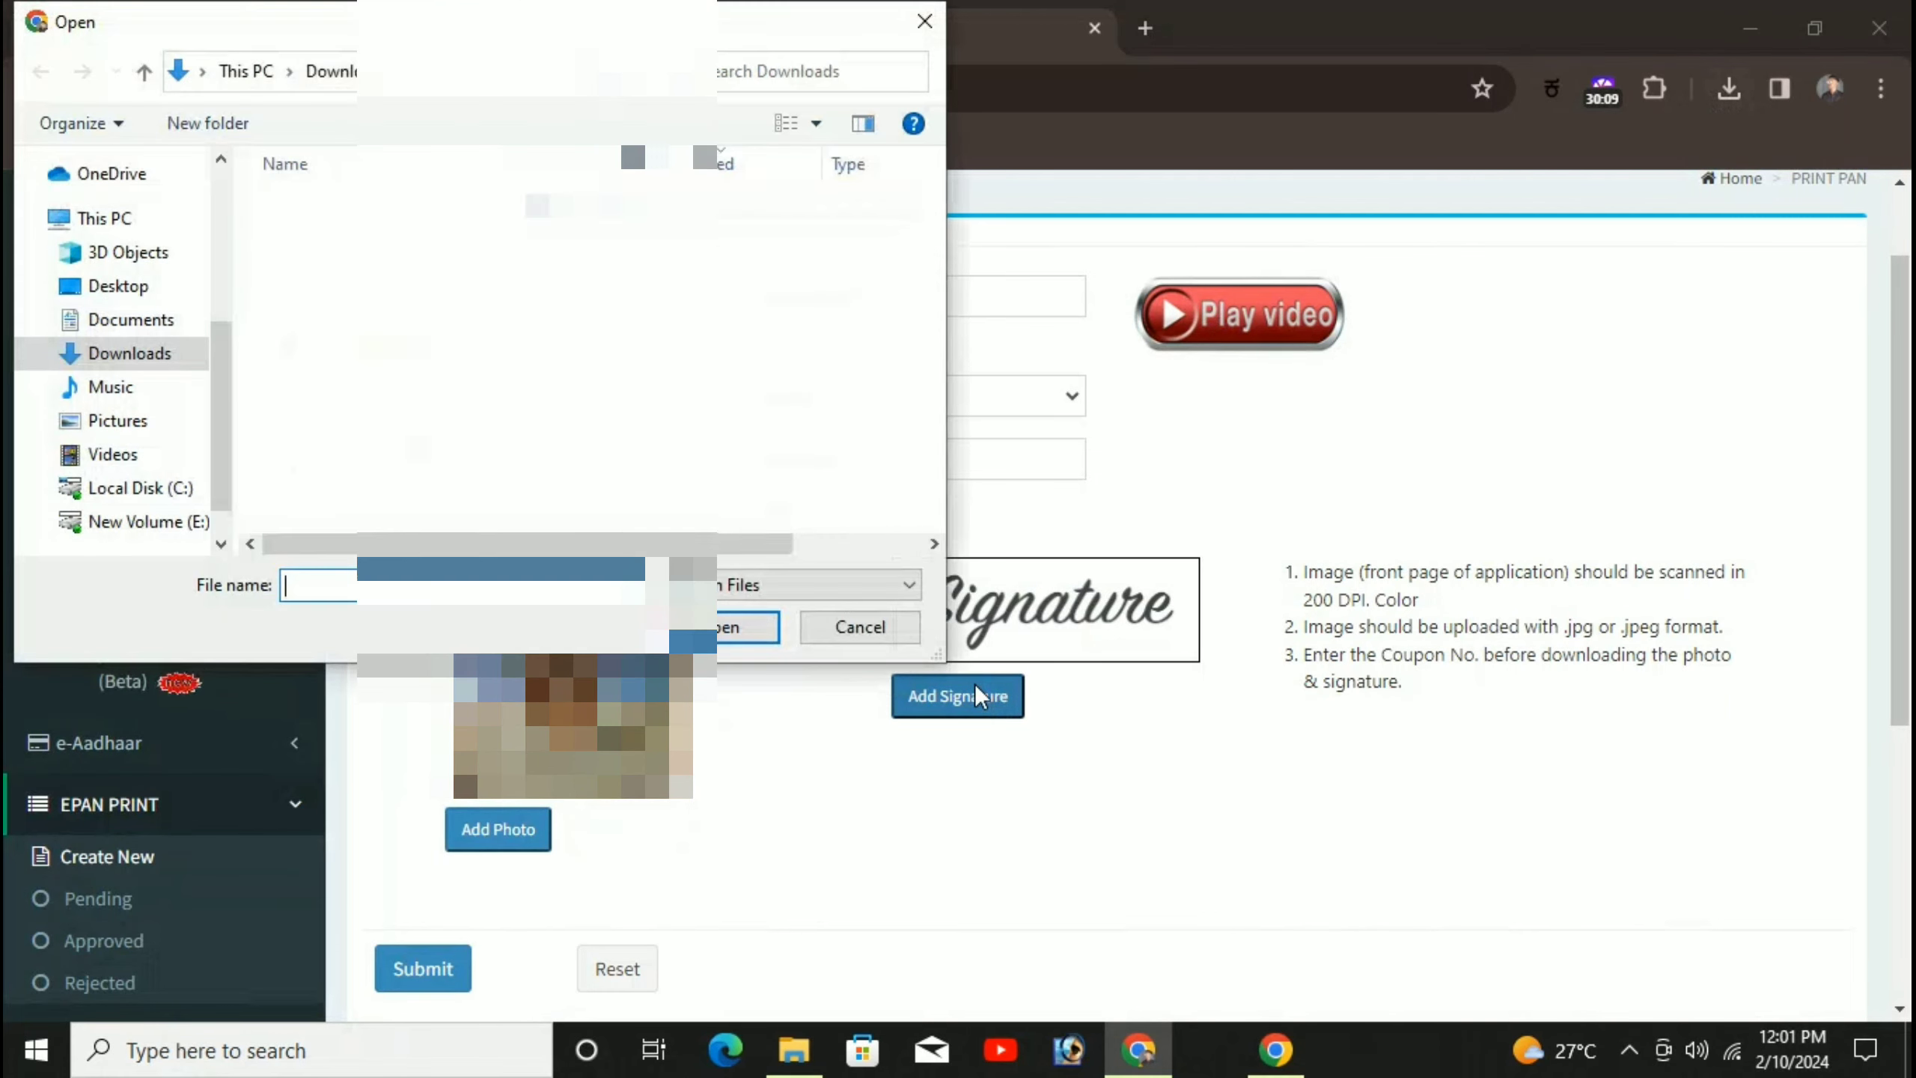
pyautogui.doubleClick(347, 280)
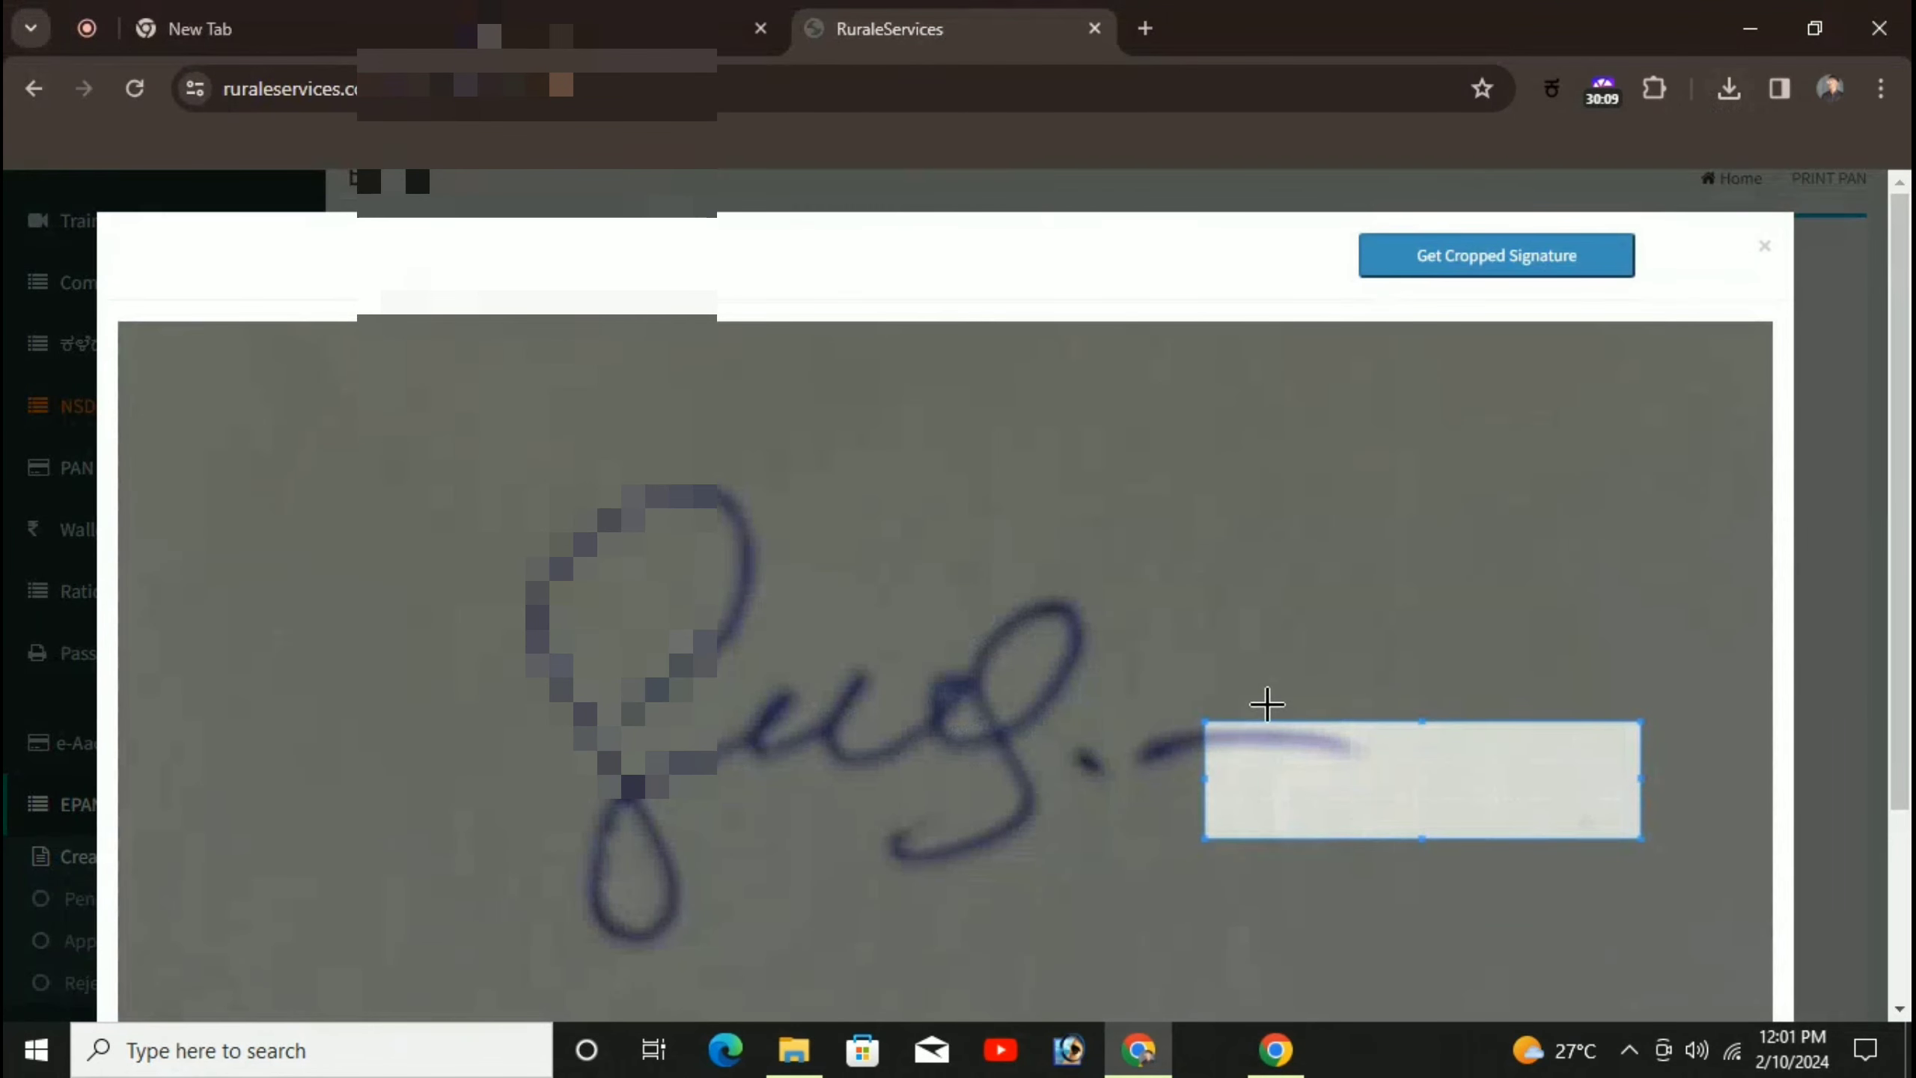
pyautogui.moveTo(1200, 778); pyautogui.dragTo(125, 774)
pyautogui.moveTo(885, 724); pyautogui.dragTo(884, 408)
pyautogui.moveTo(887, 839); pyautogui.dragTo(882, 1007)
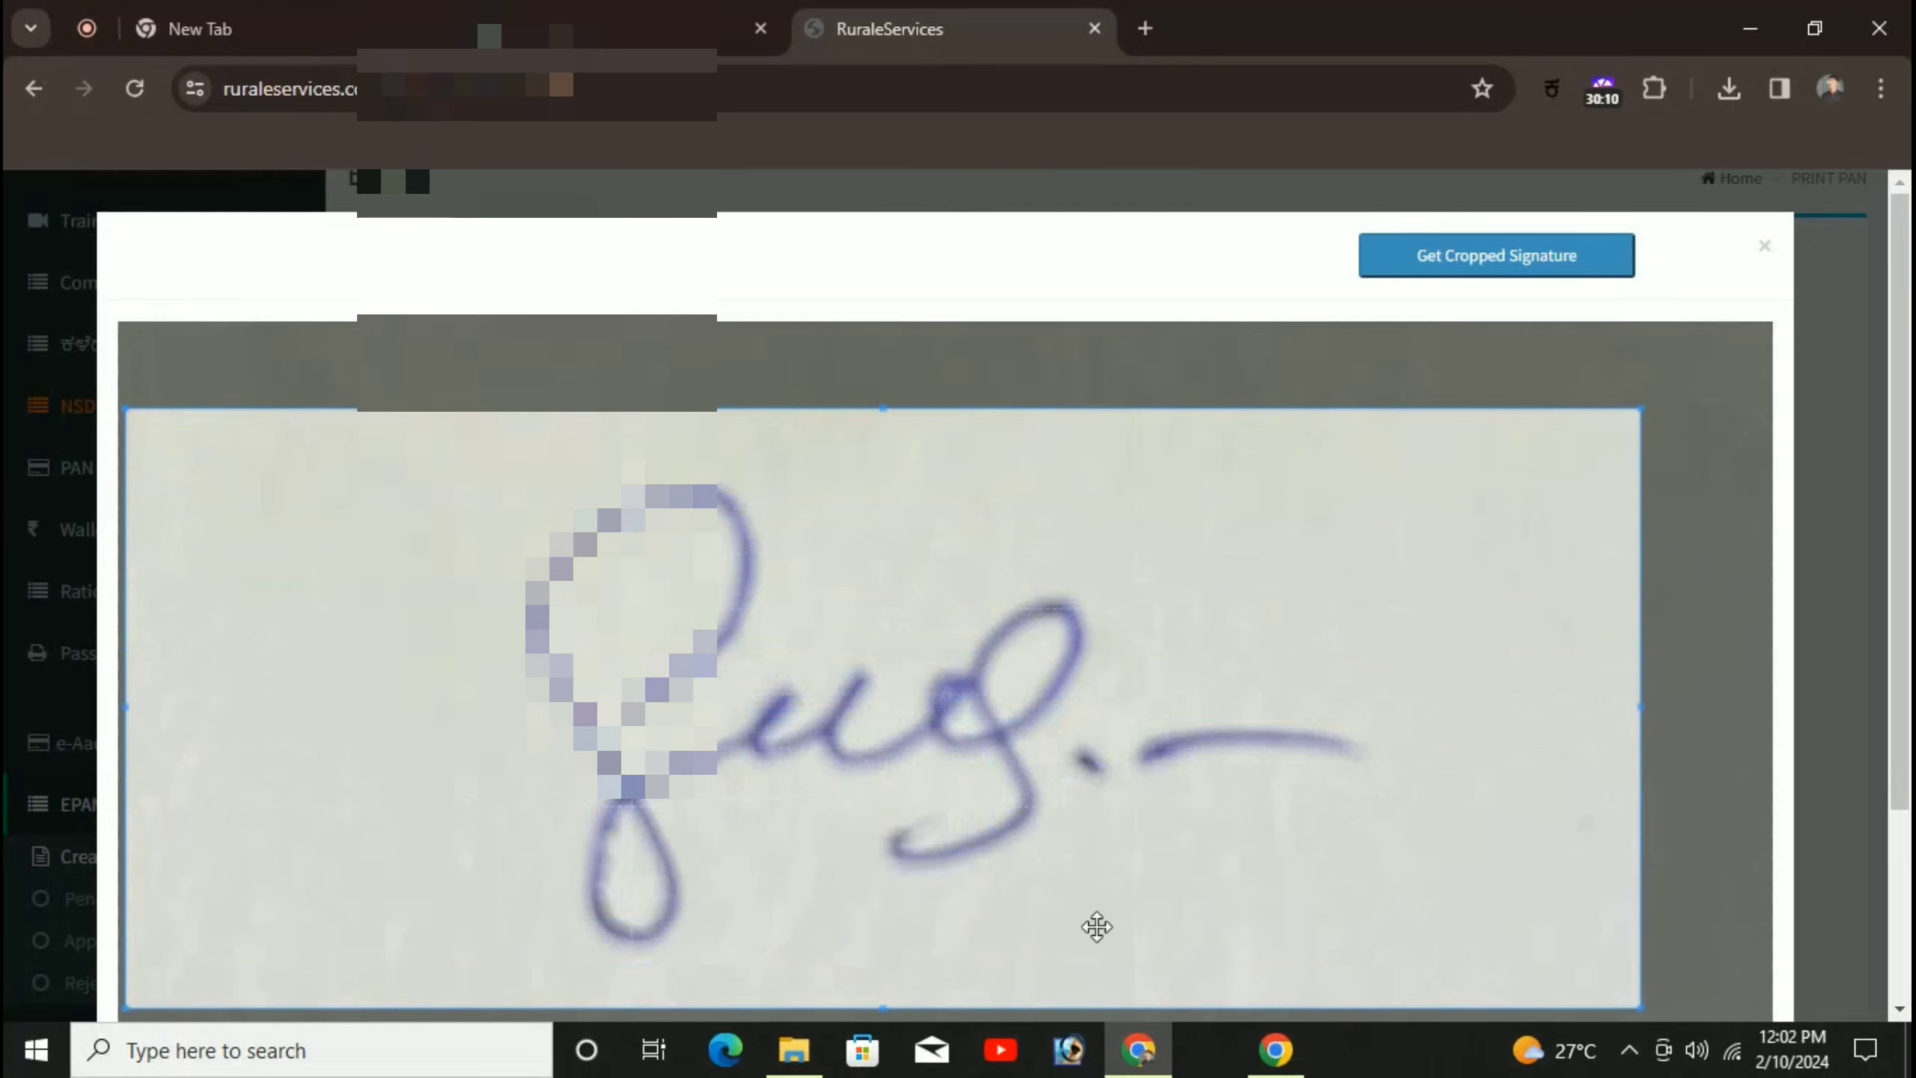
pyautogui.click(1483, 254)
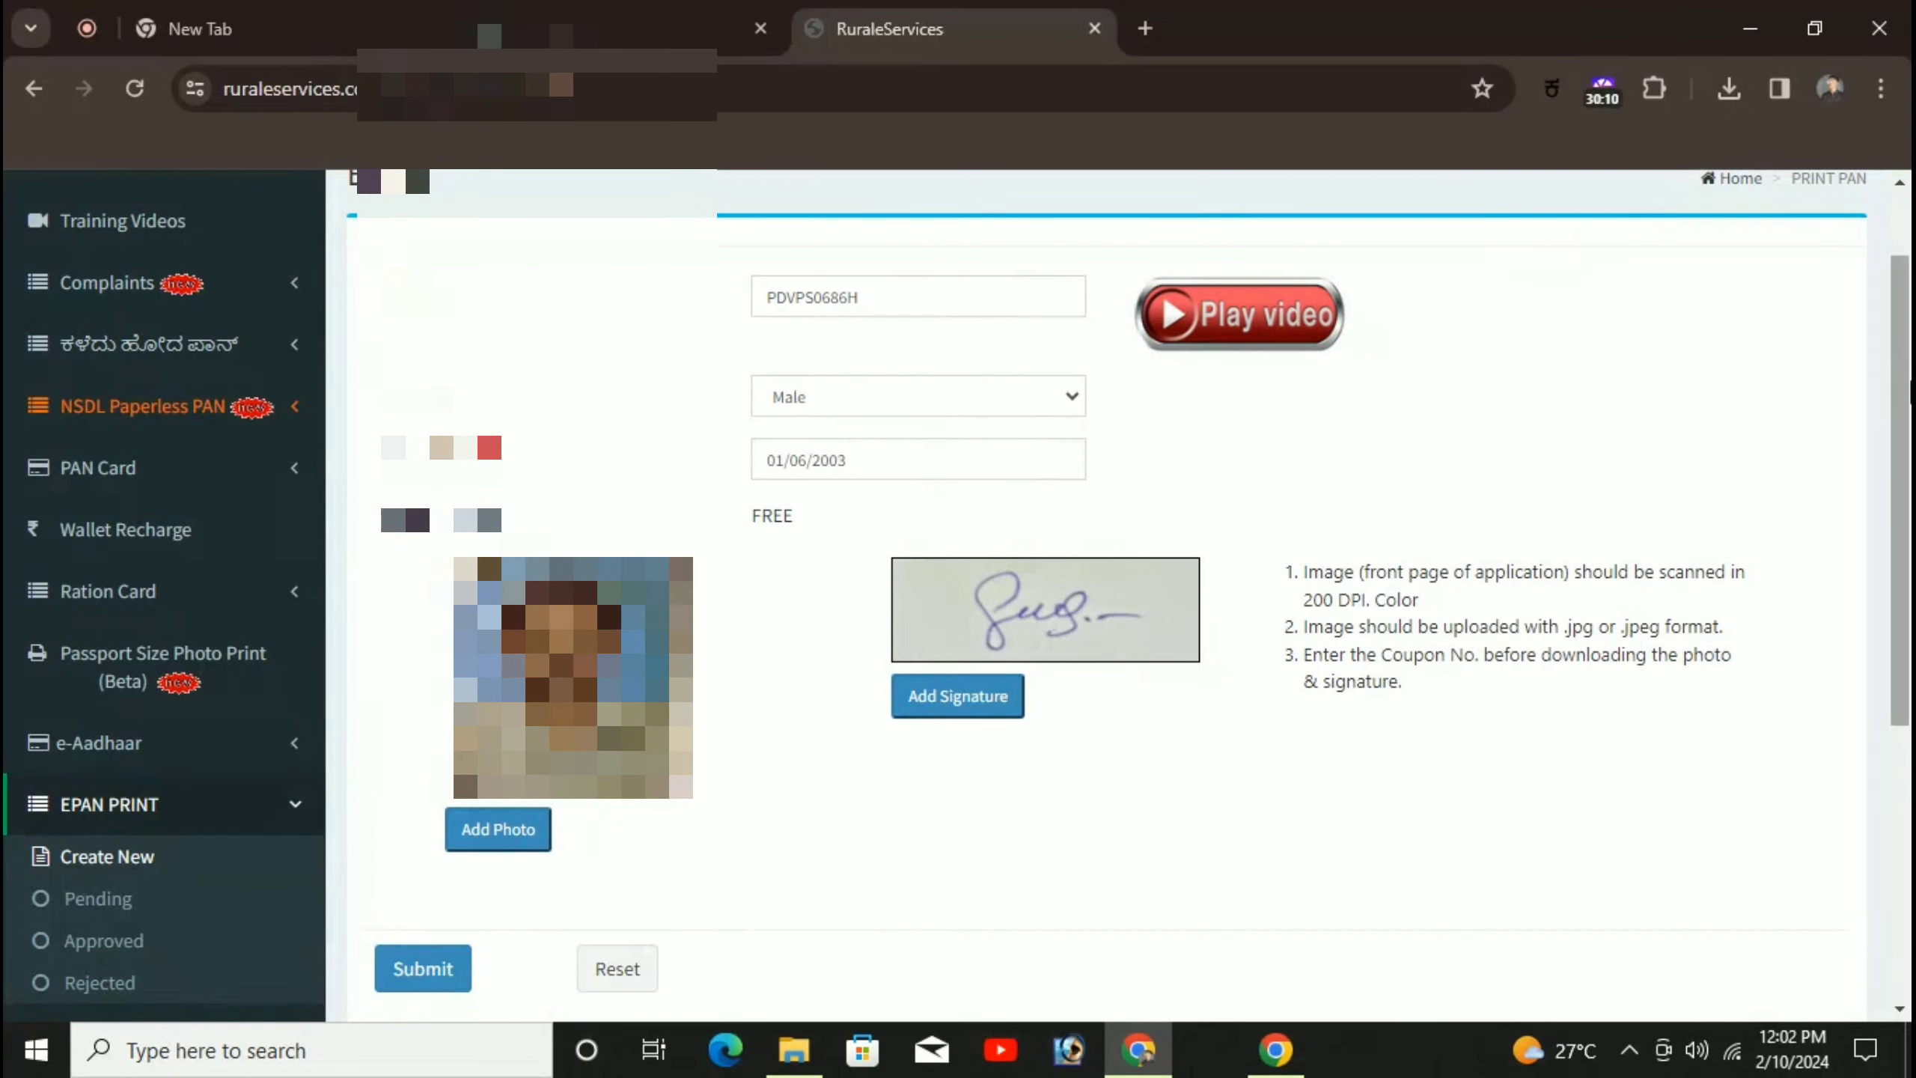
# Submit the completed ePAN form
pyautogui.scroll(-1, 1483, 252)
pyautogui.scroll(-5, 410, 197)
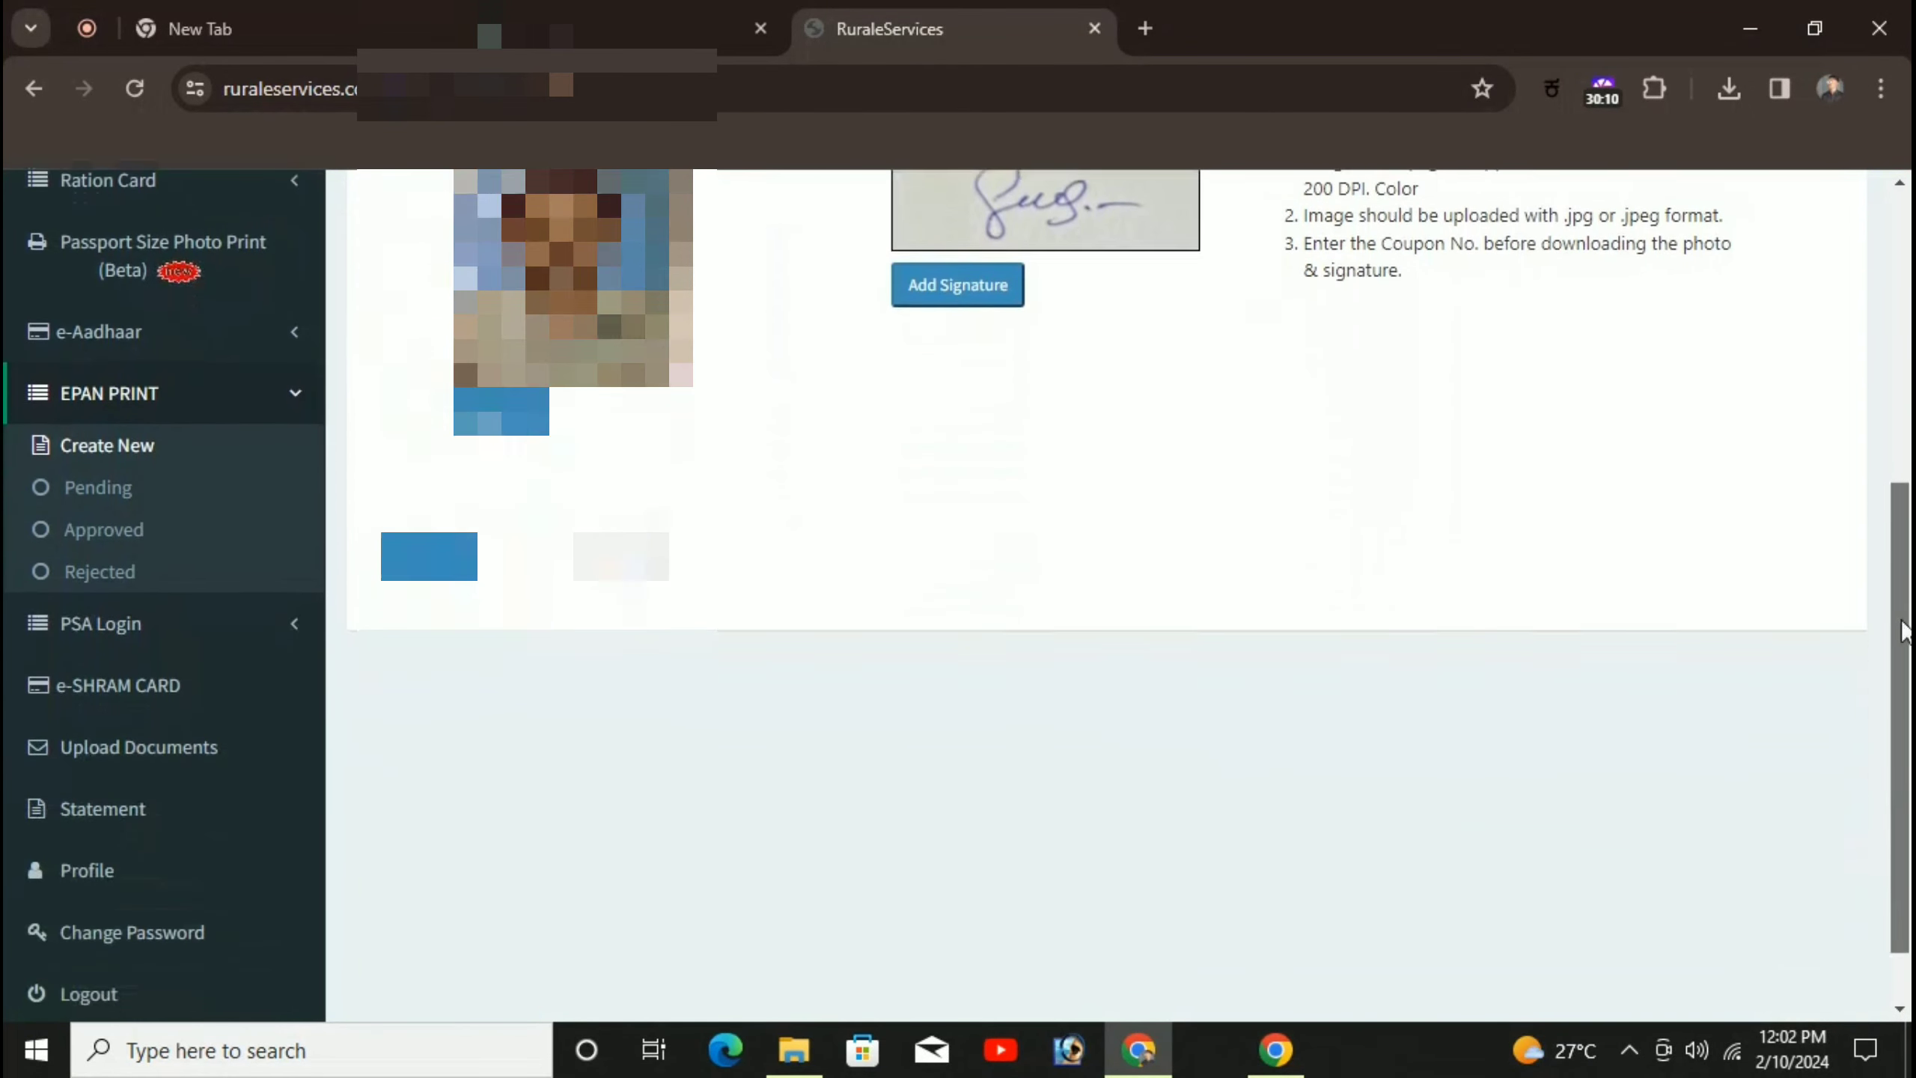
pyautogui.scroll(7, 410, 197)
pyautogui.scroll(-6, 325, 273)
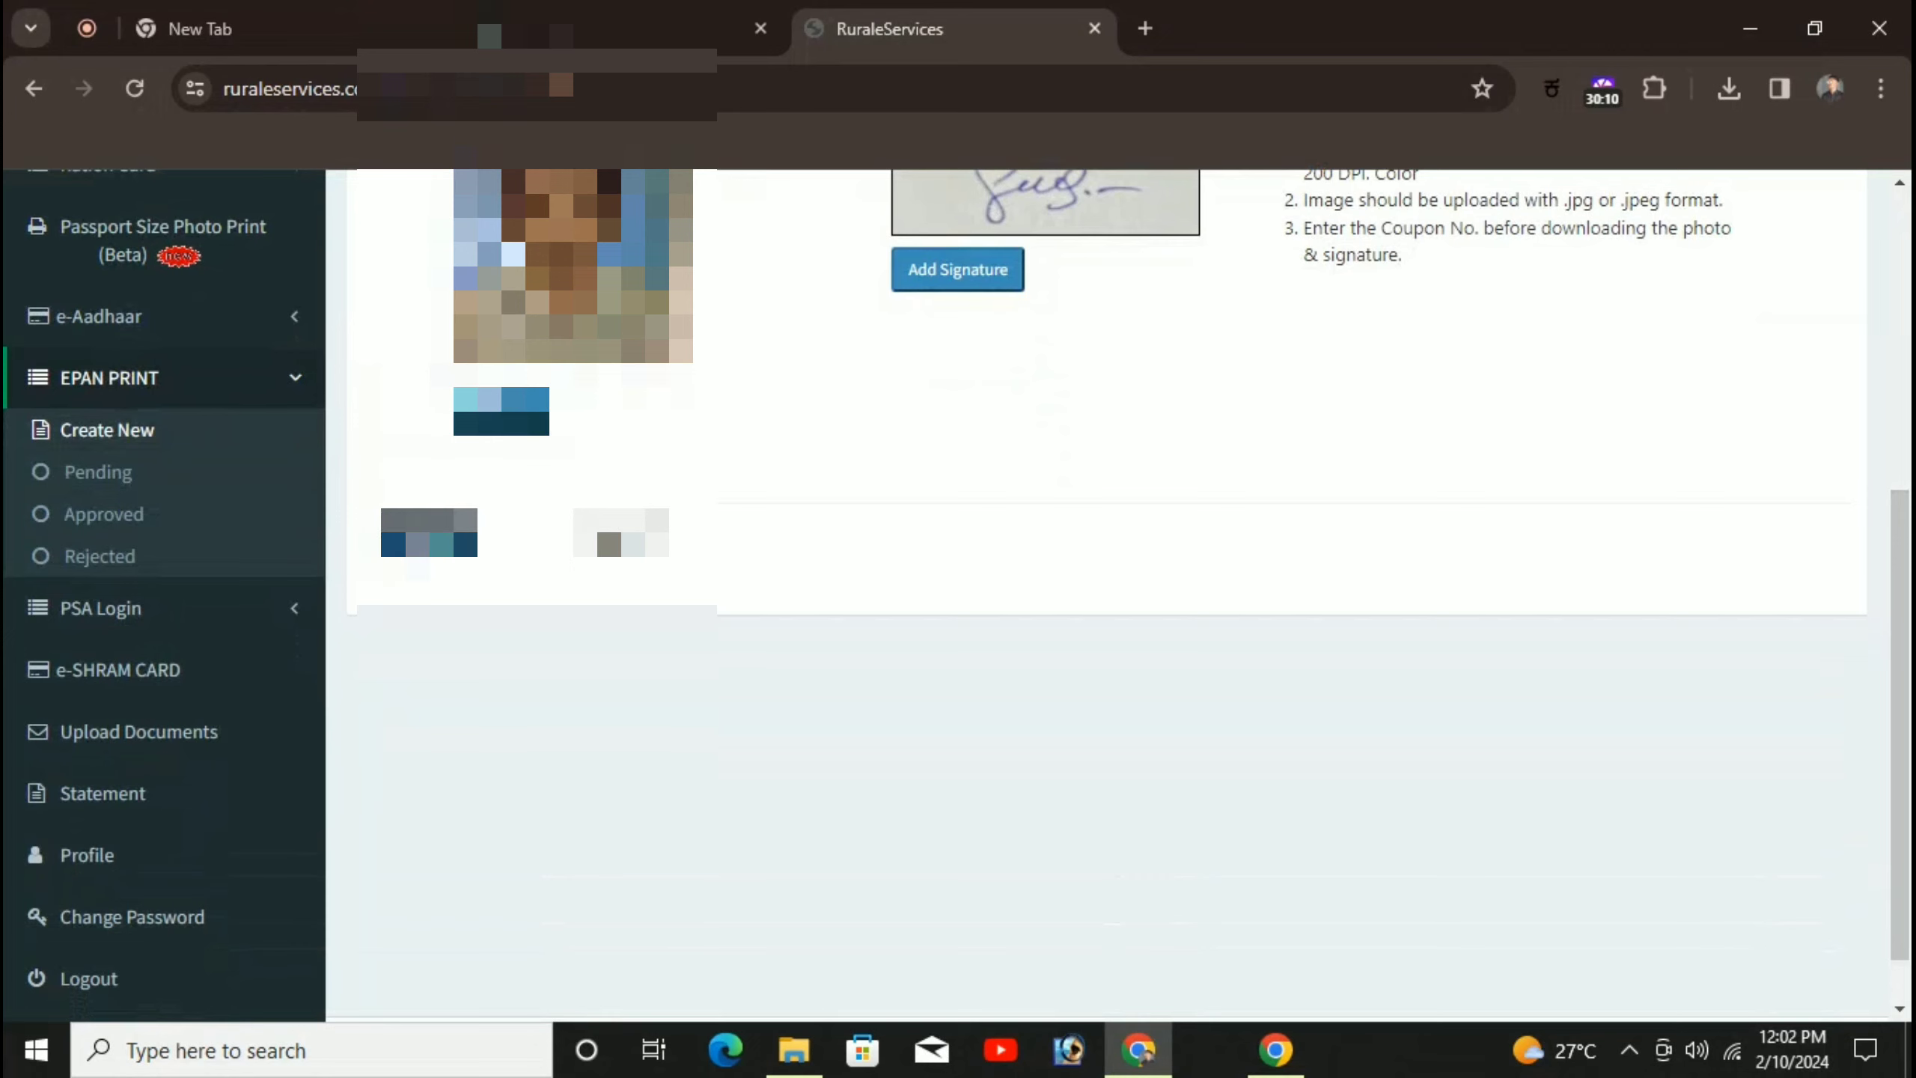
pyautogui.click(422, 541)
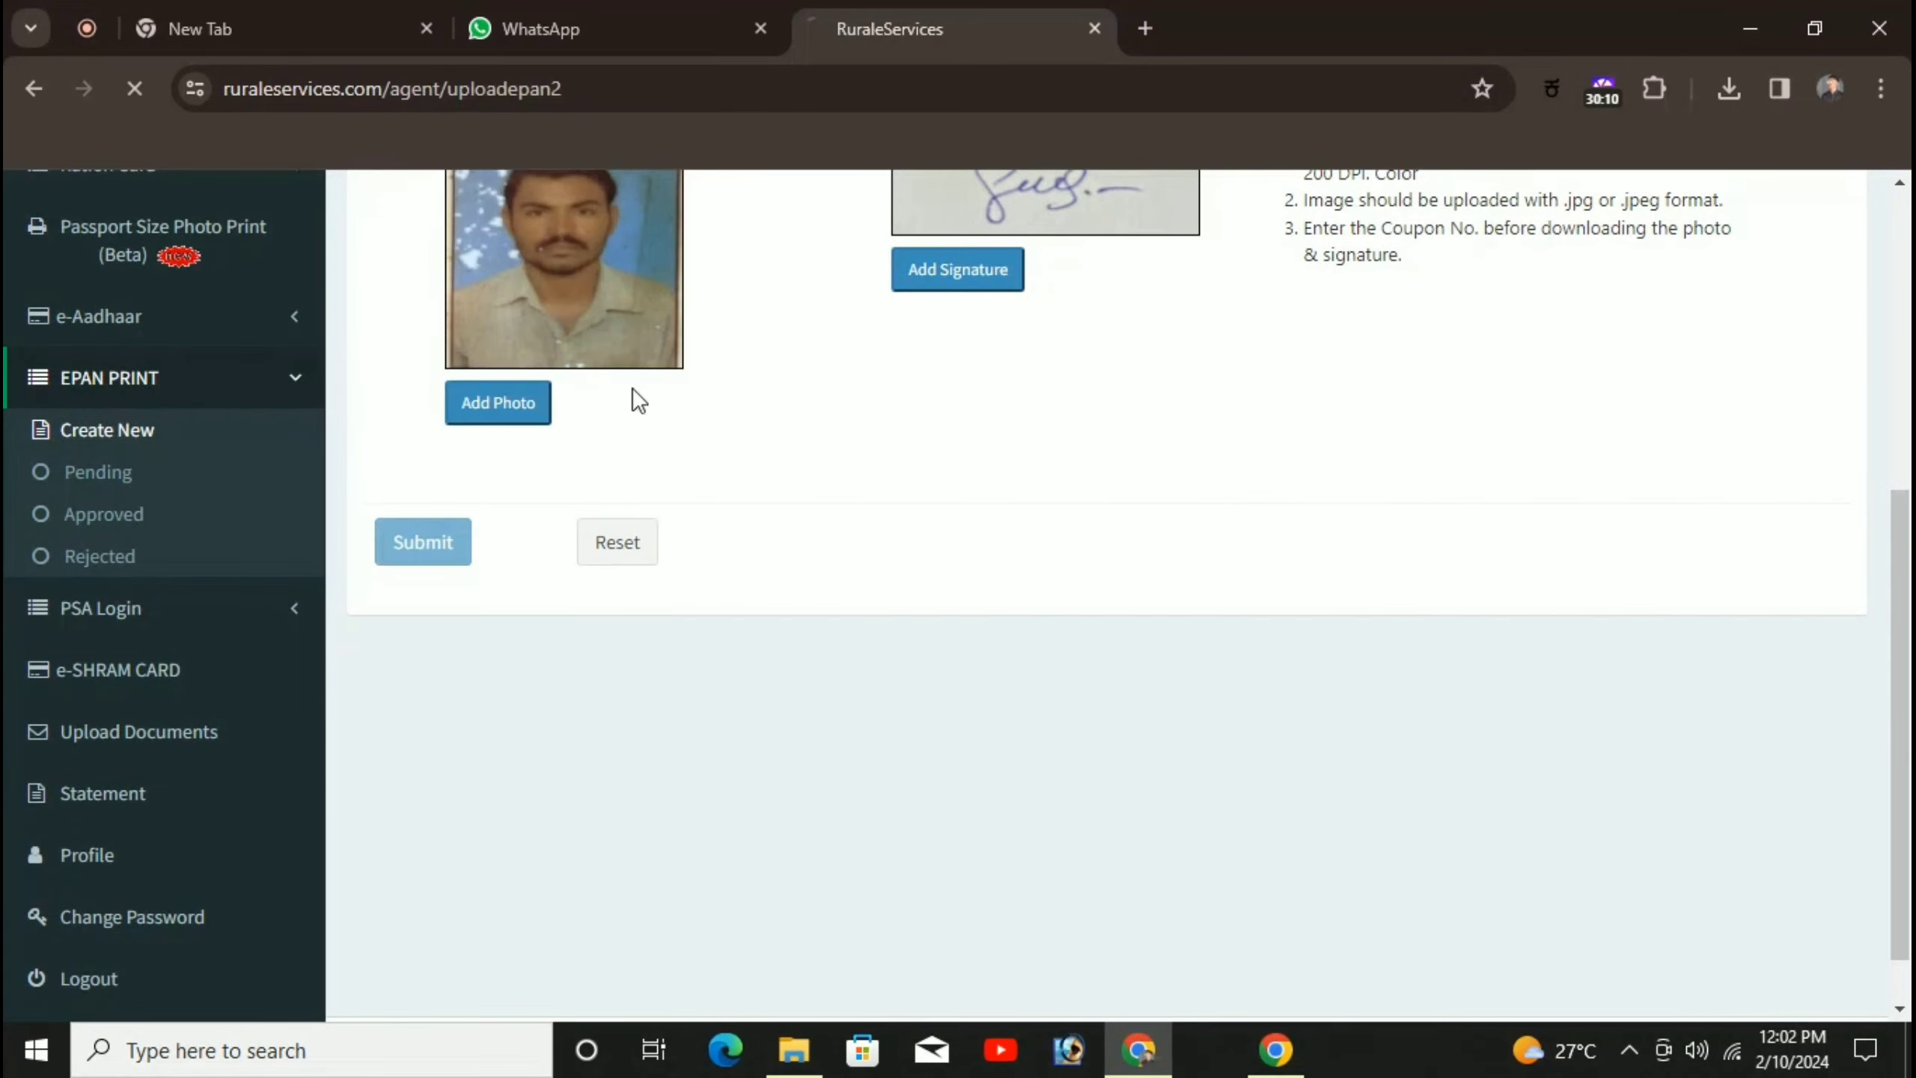
# Expand EPAN PRINT in the sidebar to reach the Approved EPAN Applications list
pyautogui.click(111, 582)
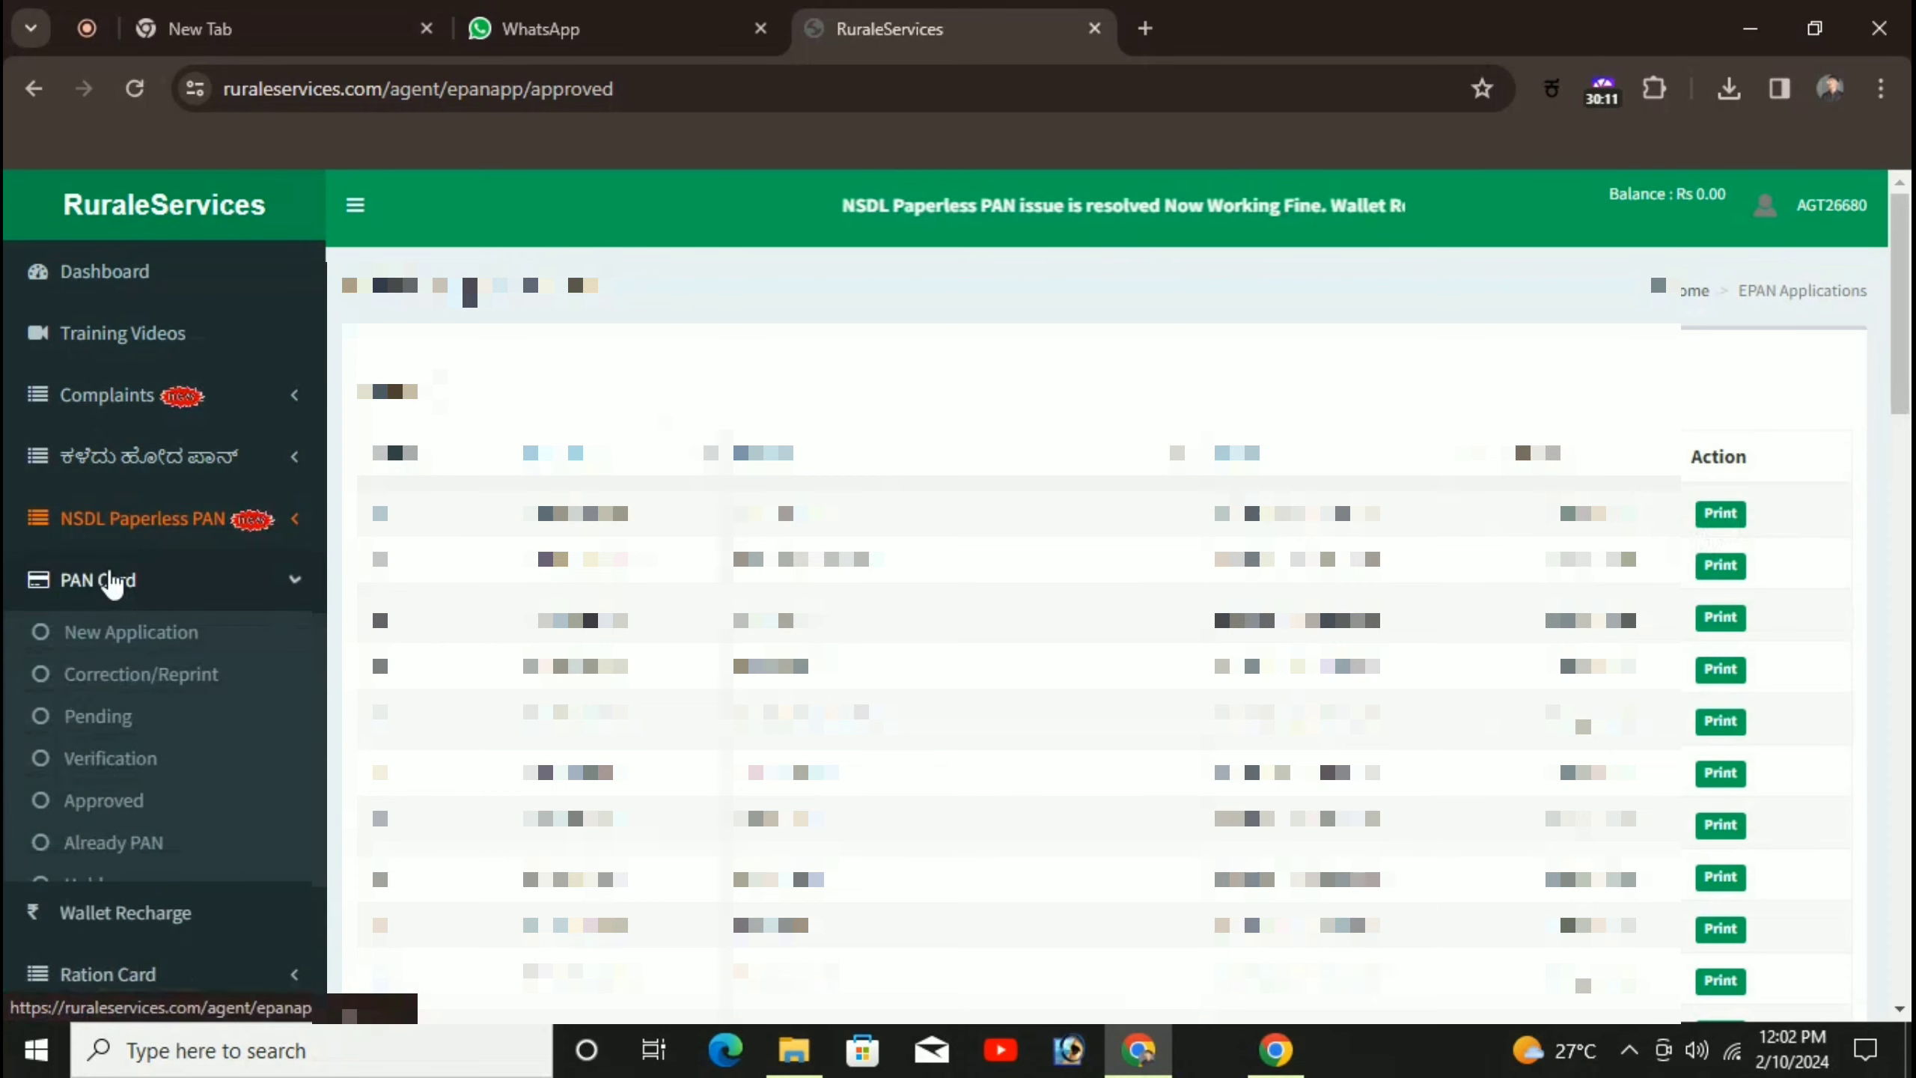
pyautogui.click(113, 583)
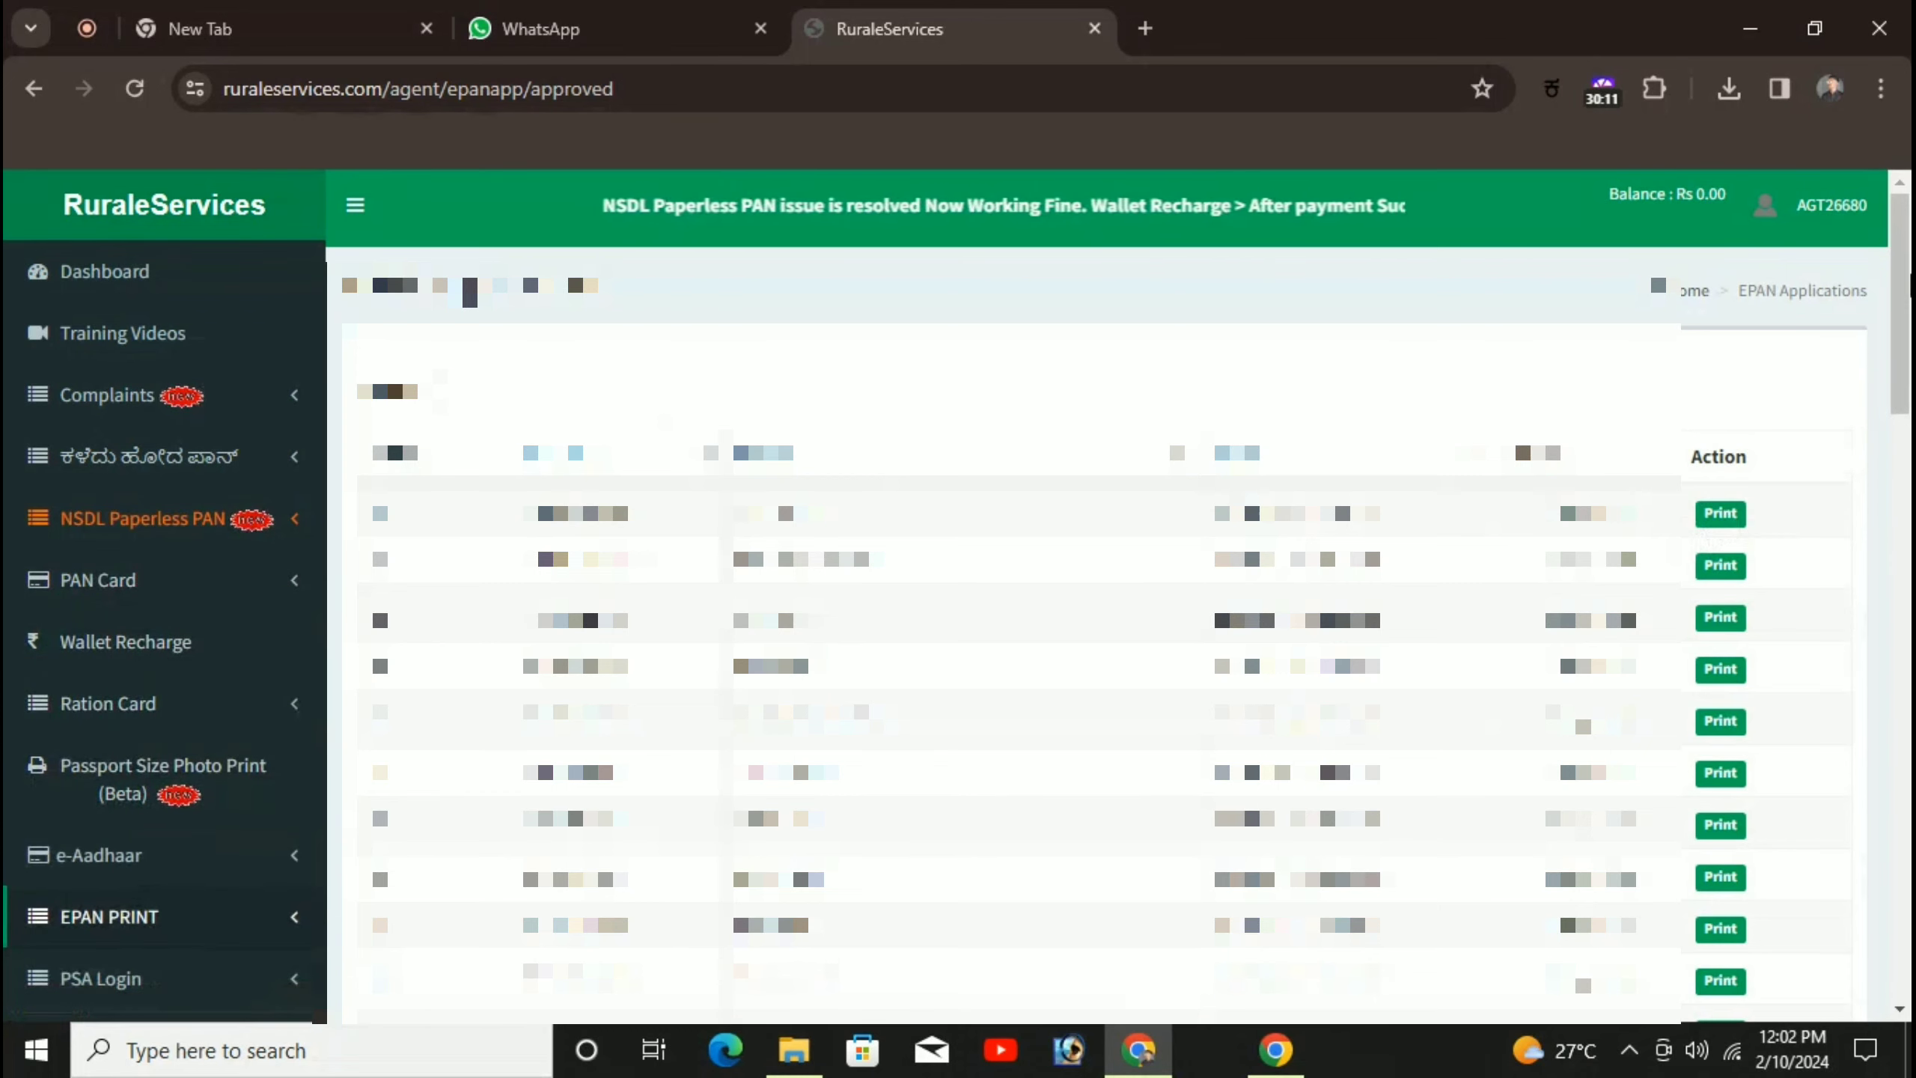
pyautogui.scroll(-3, 30, 422)
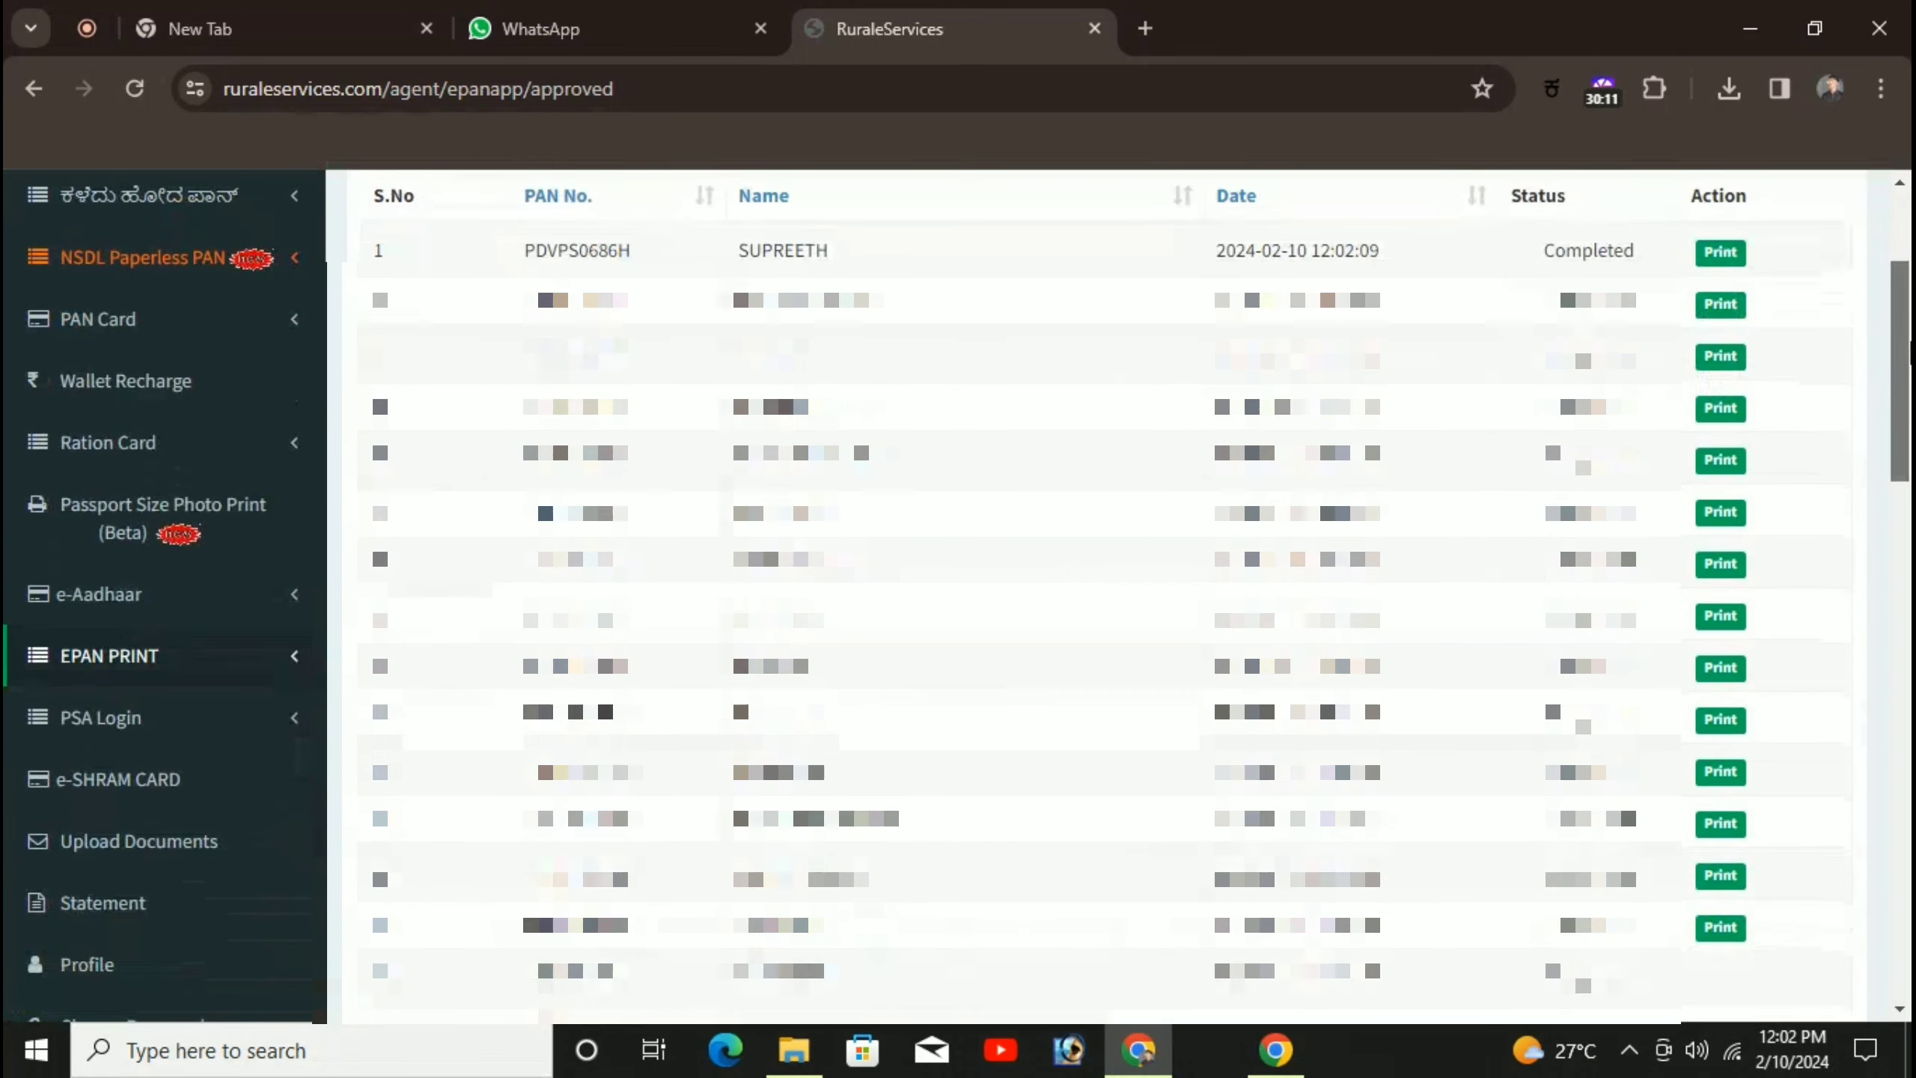
pyautogui.click(102, 657)
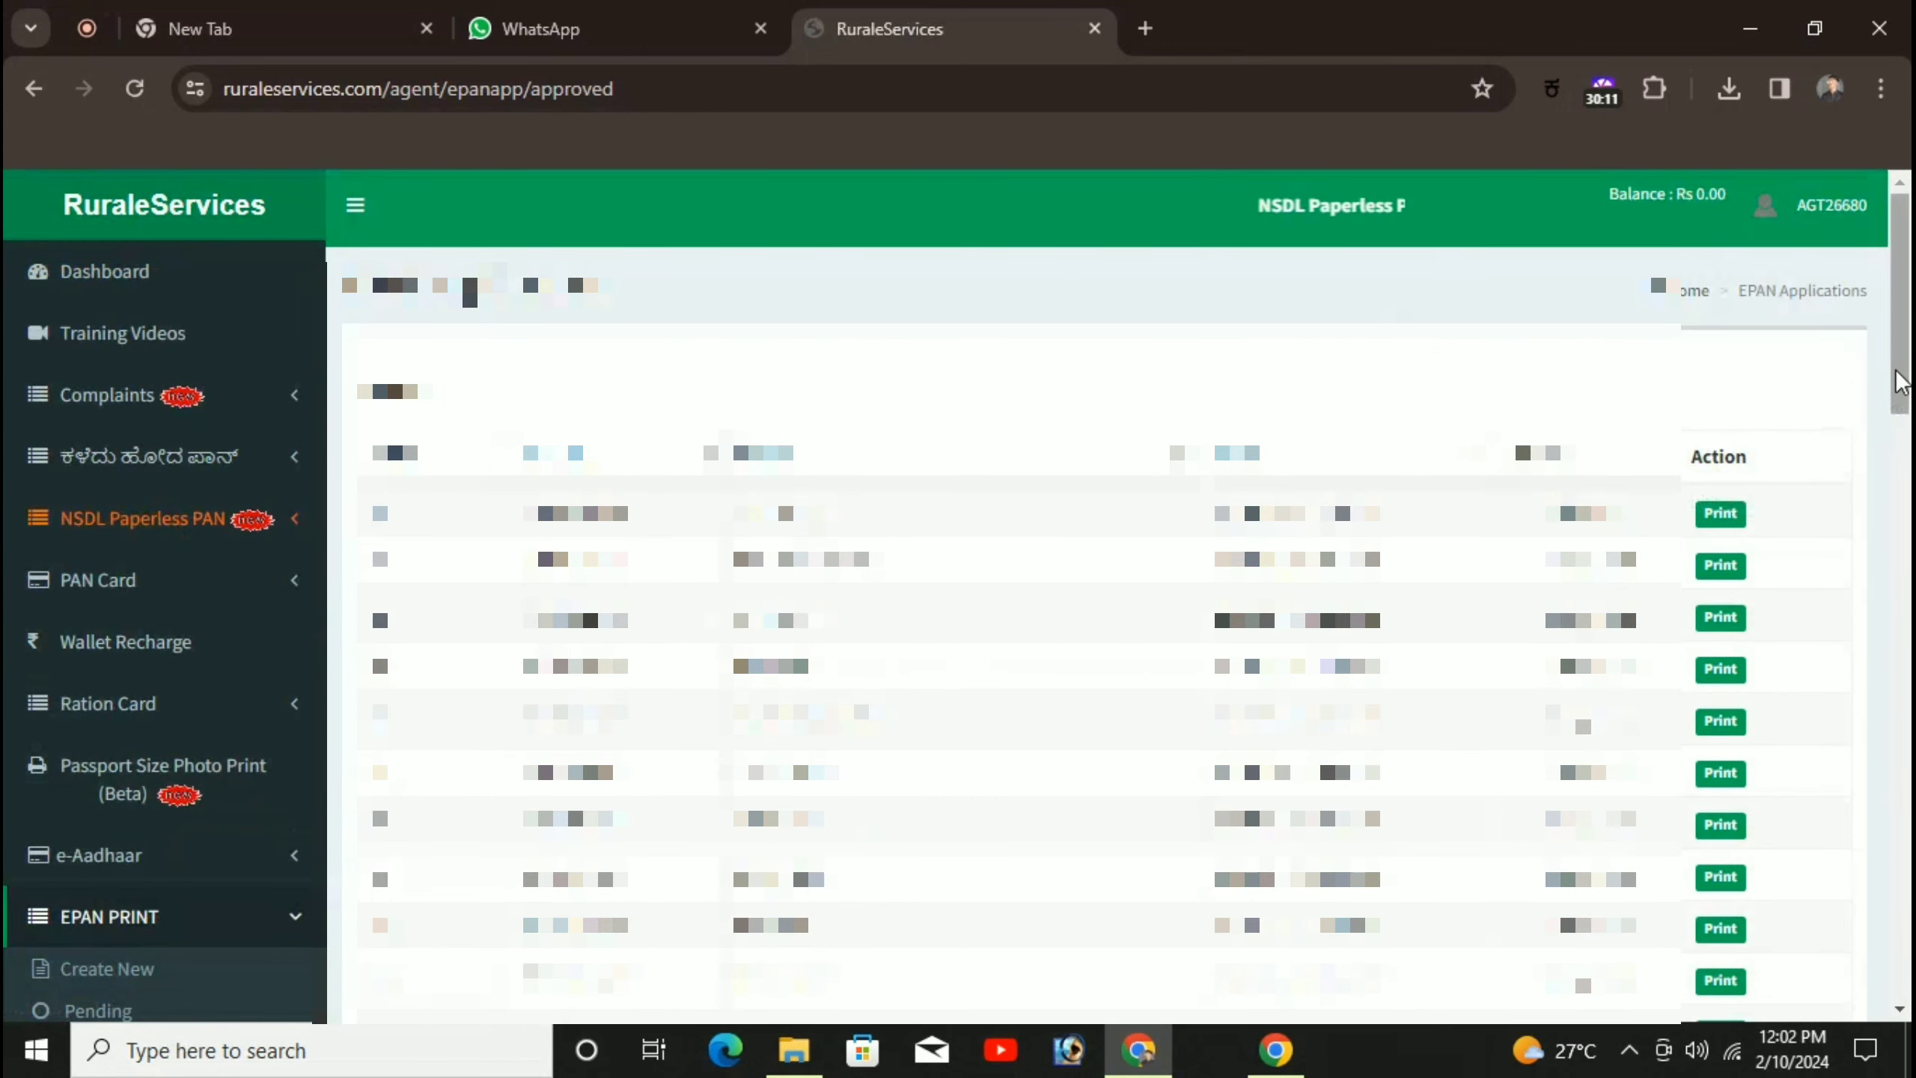
pyautogui.scroll(-1, 1902, 371)
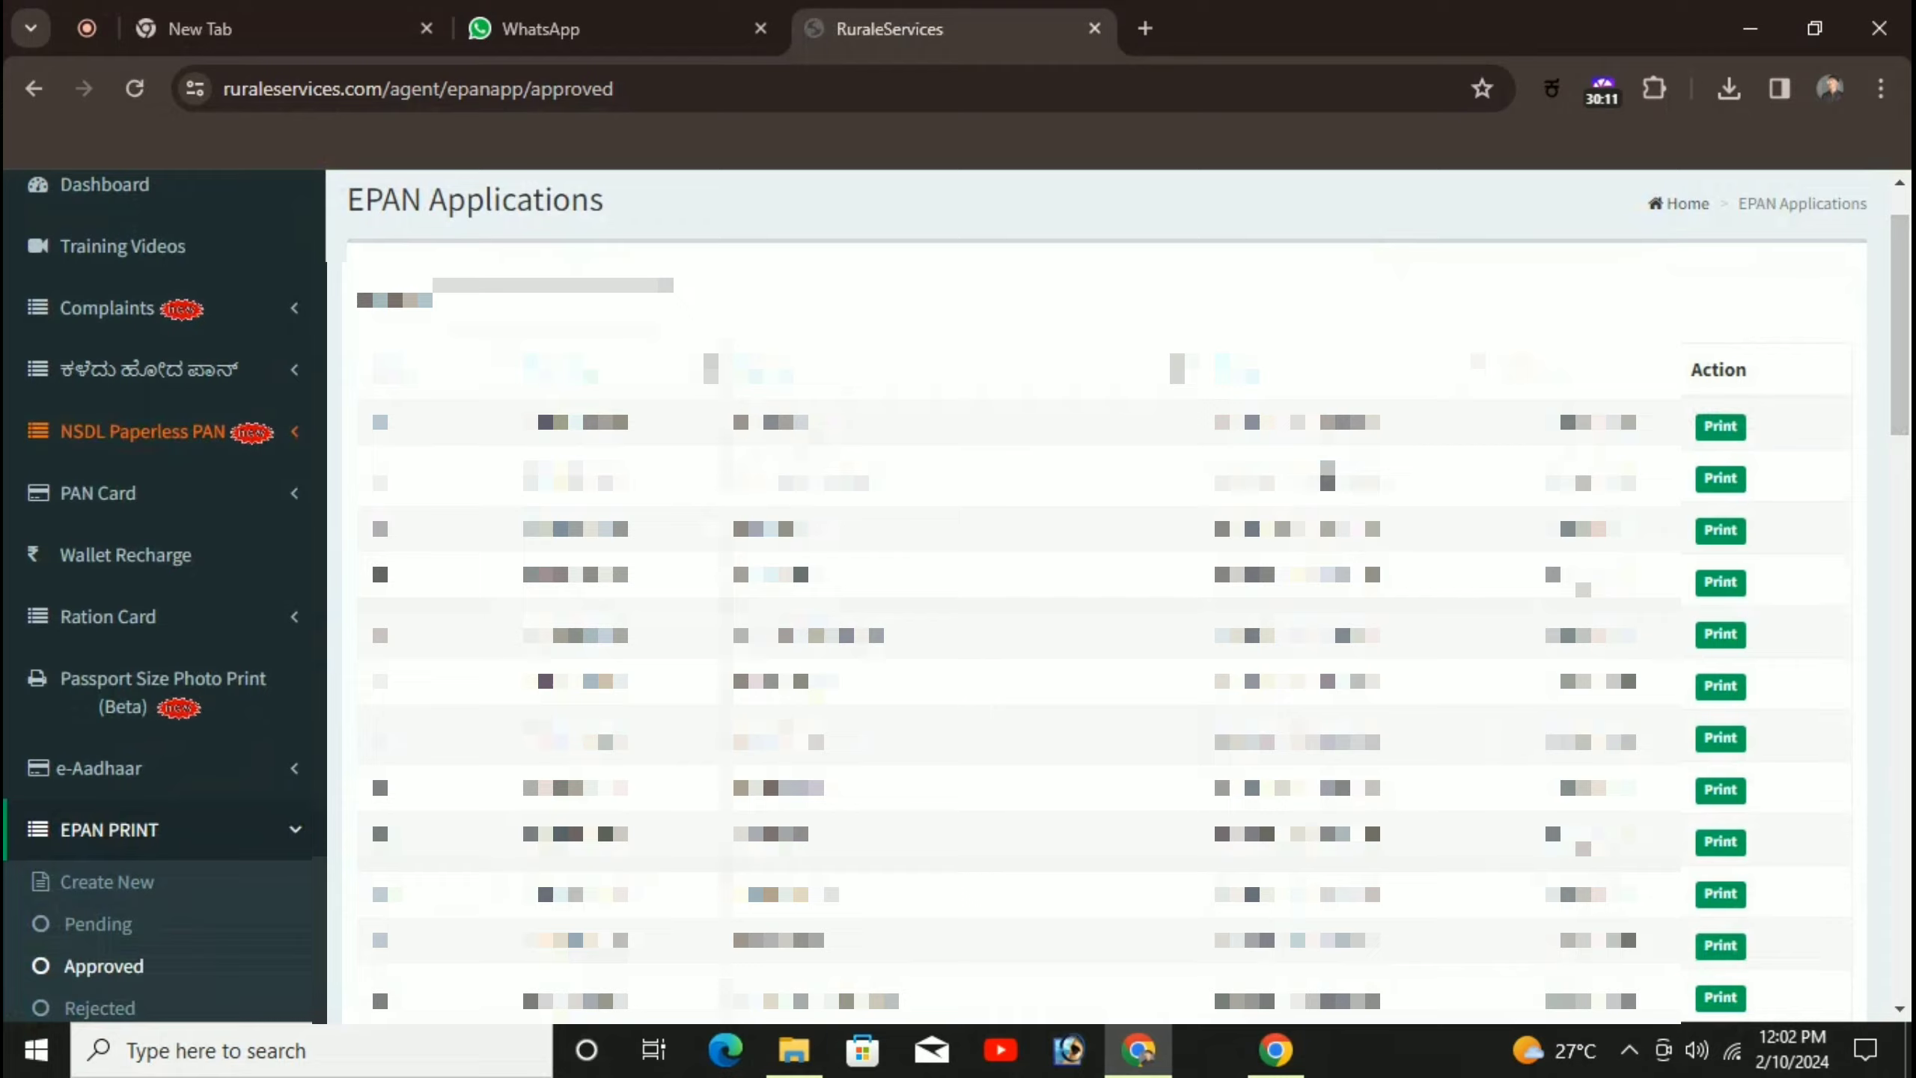
# Open the new application's e-PAN card via its green Print button and bring up the print dialog
pyautogui.click(1722, 427)
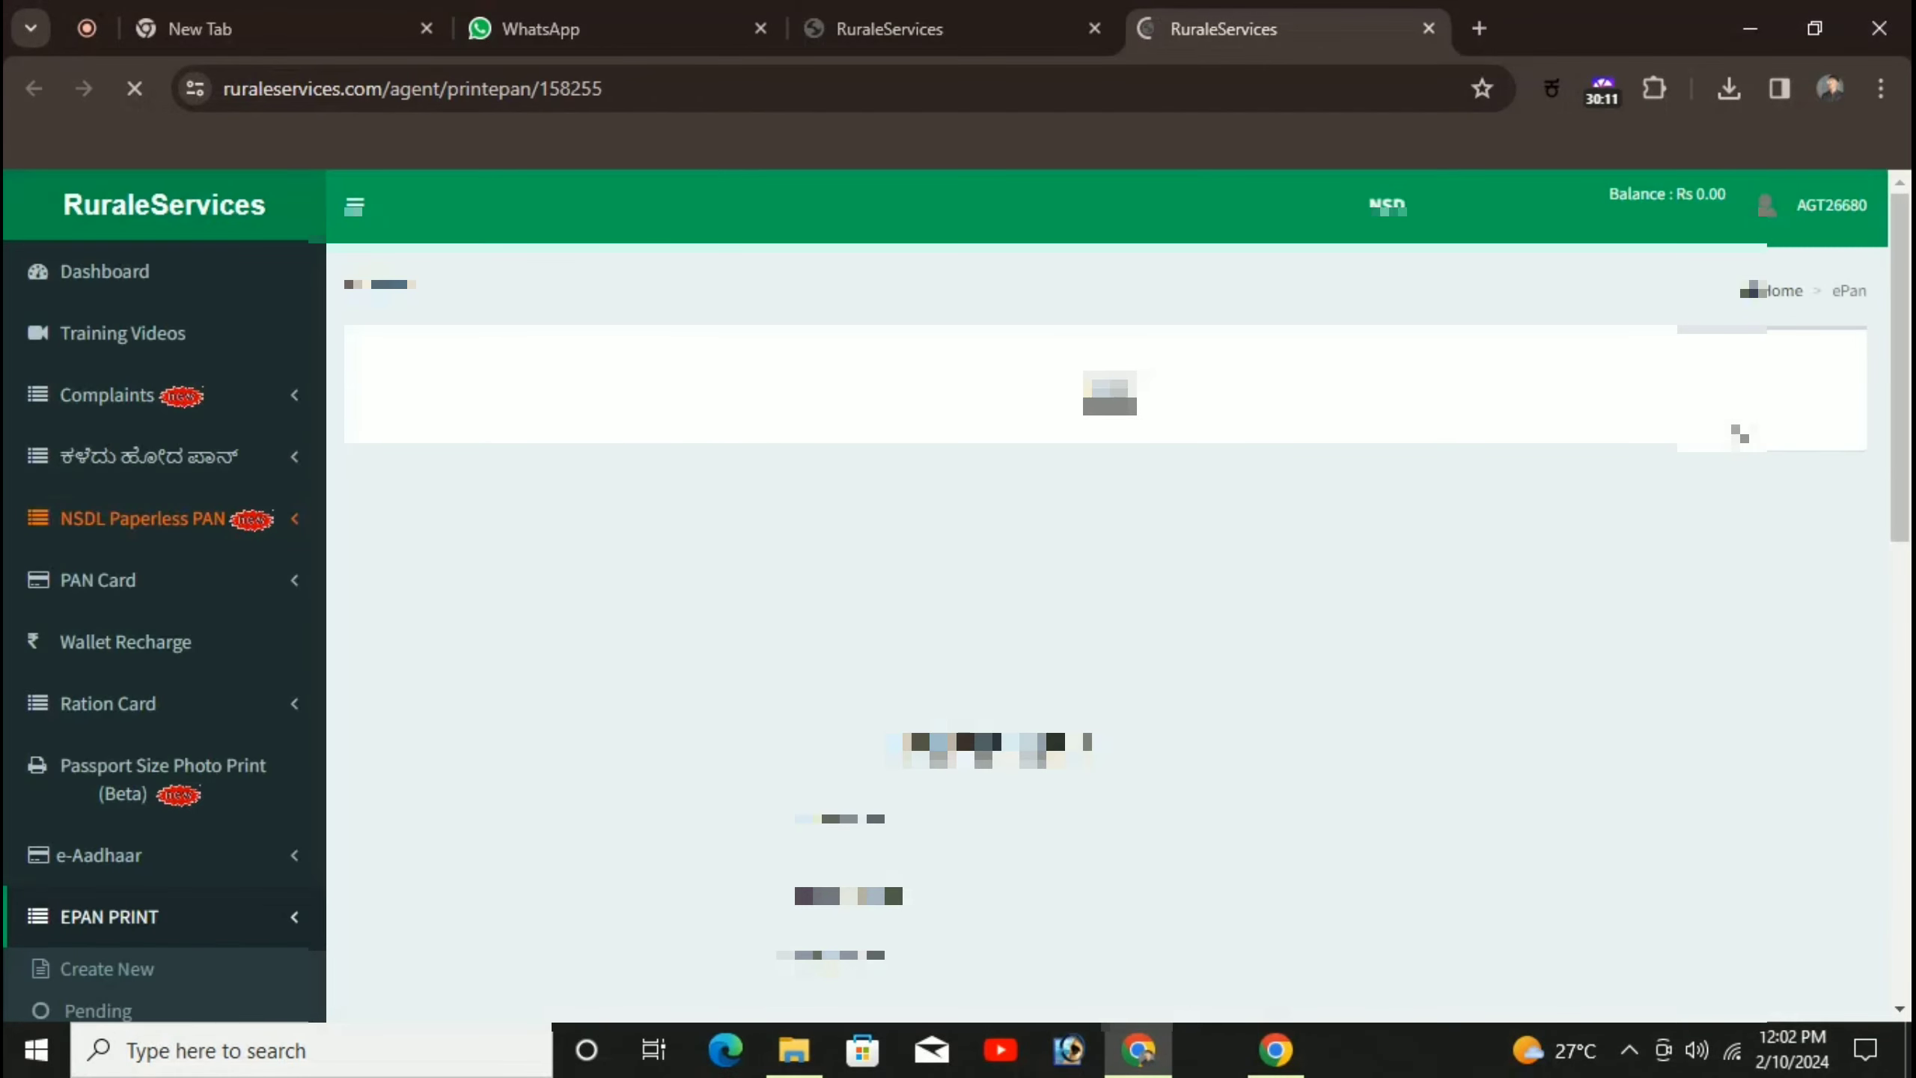
pyautogui.scroll(-5, 1744, 439)
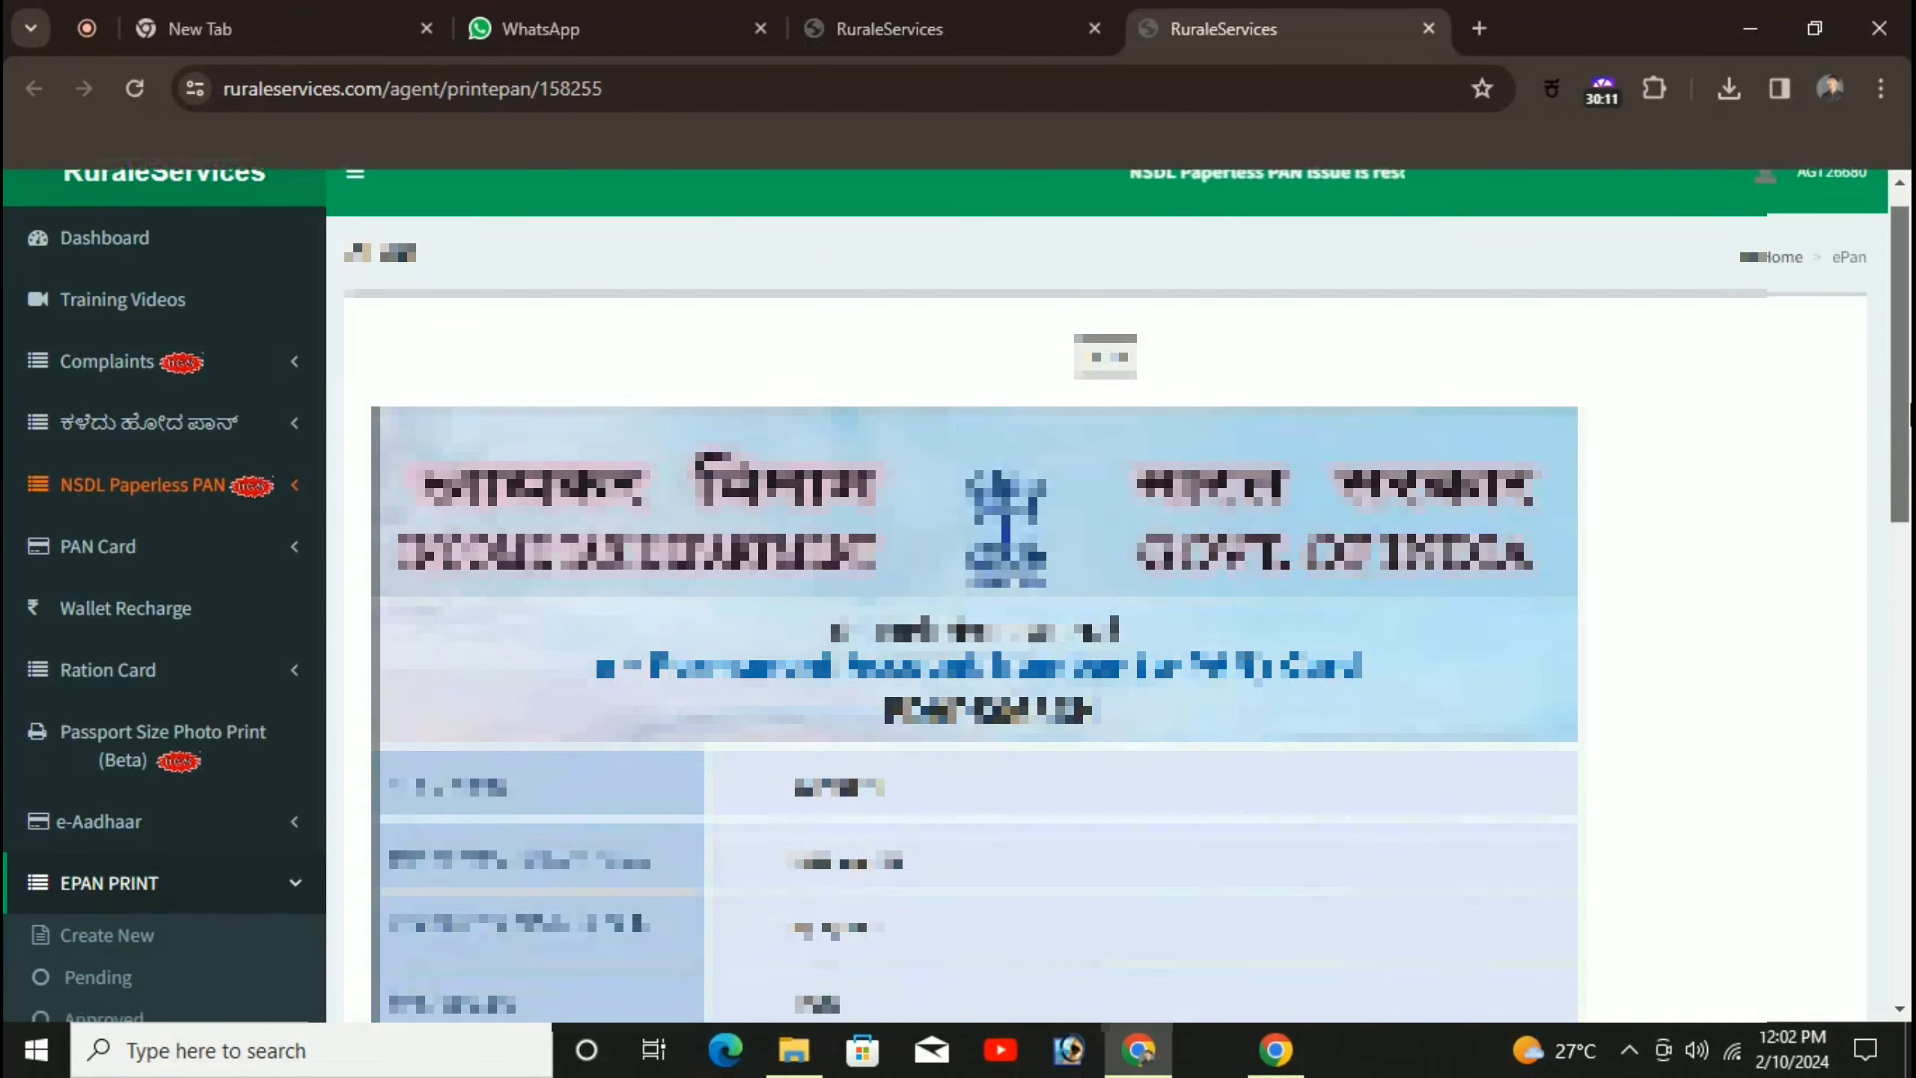
pyautogui.scroll(-10, 974, 596)
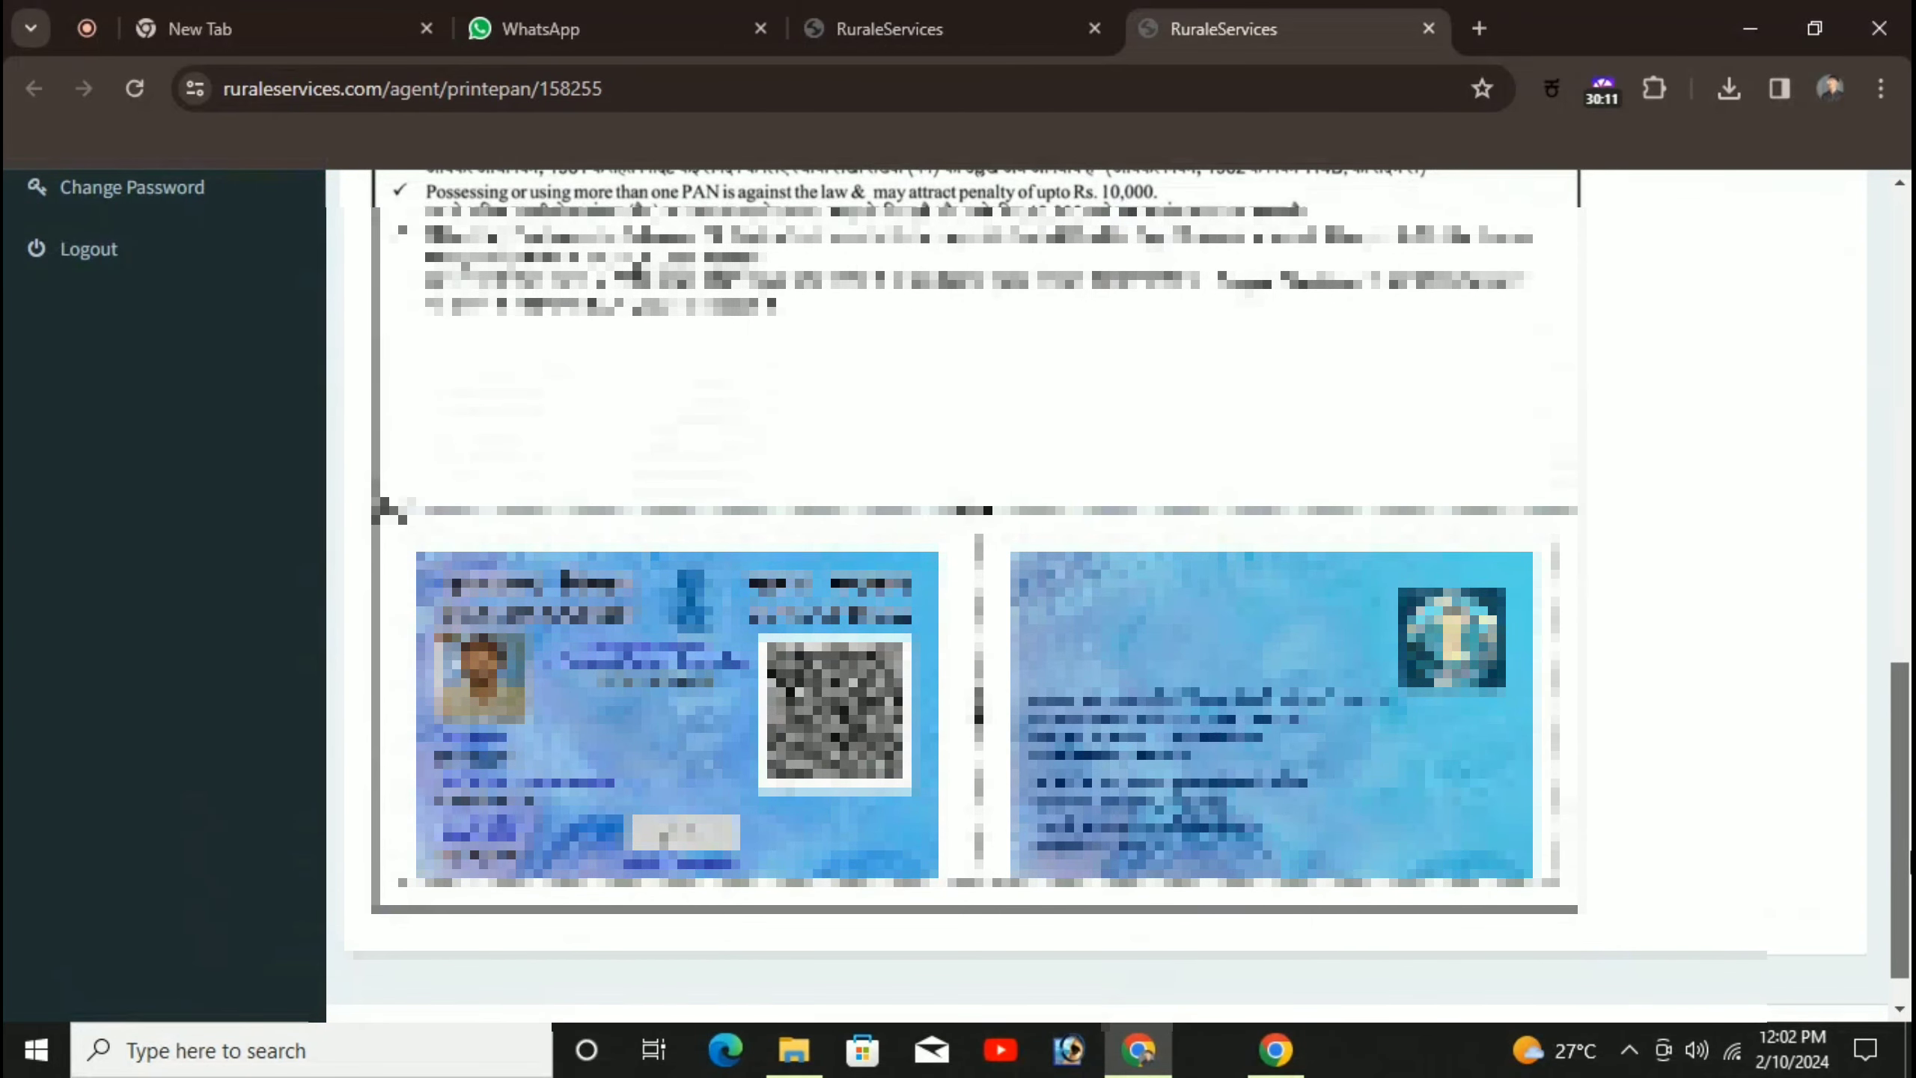
pyautogui.scroll(15, 1106, 597)
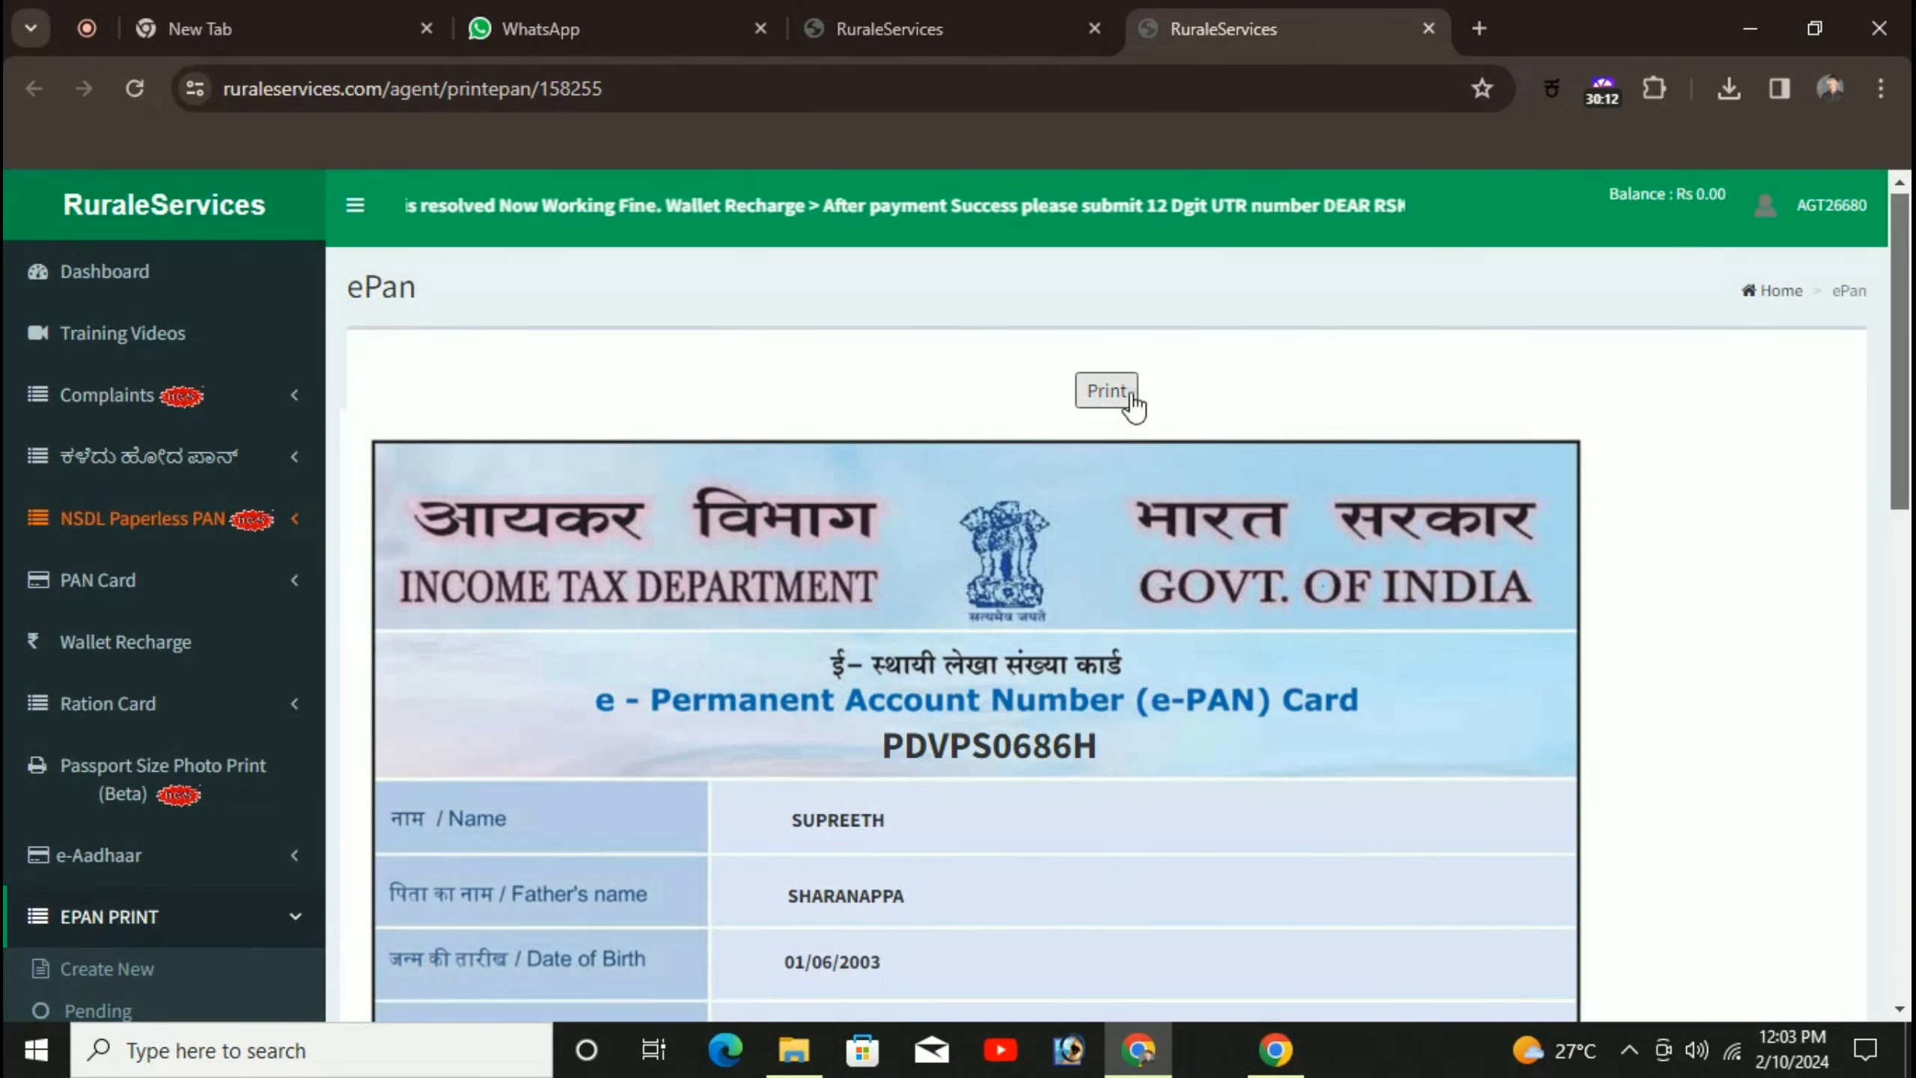
pyautogui.click(1130, 392)
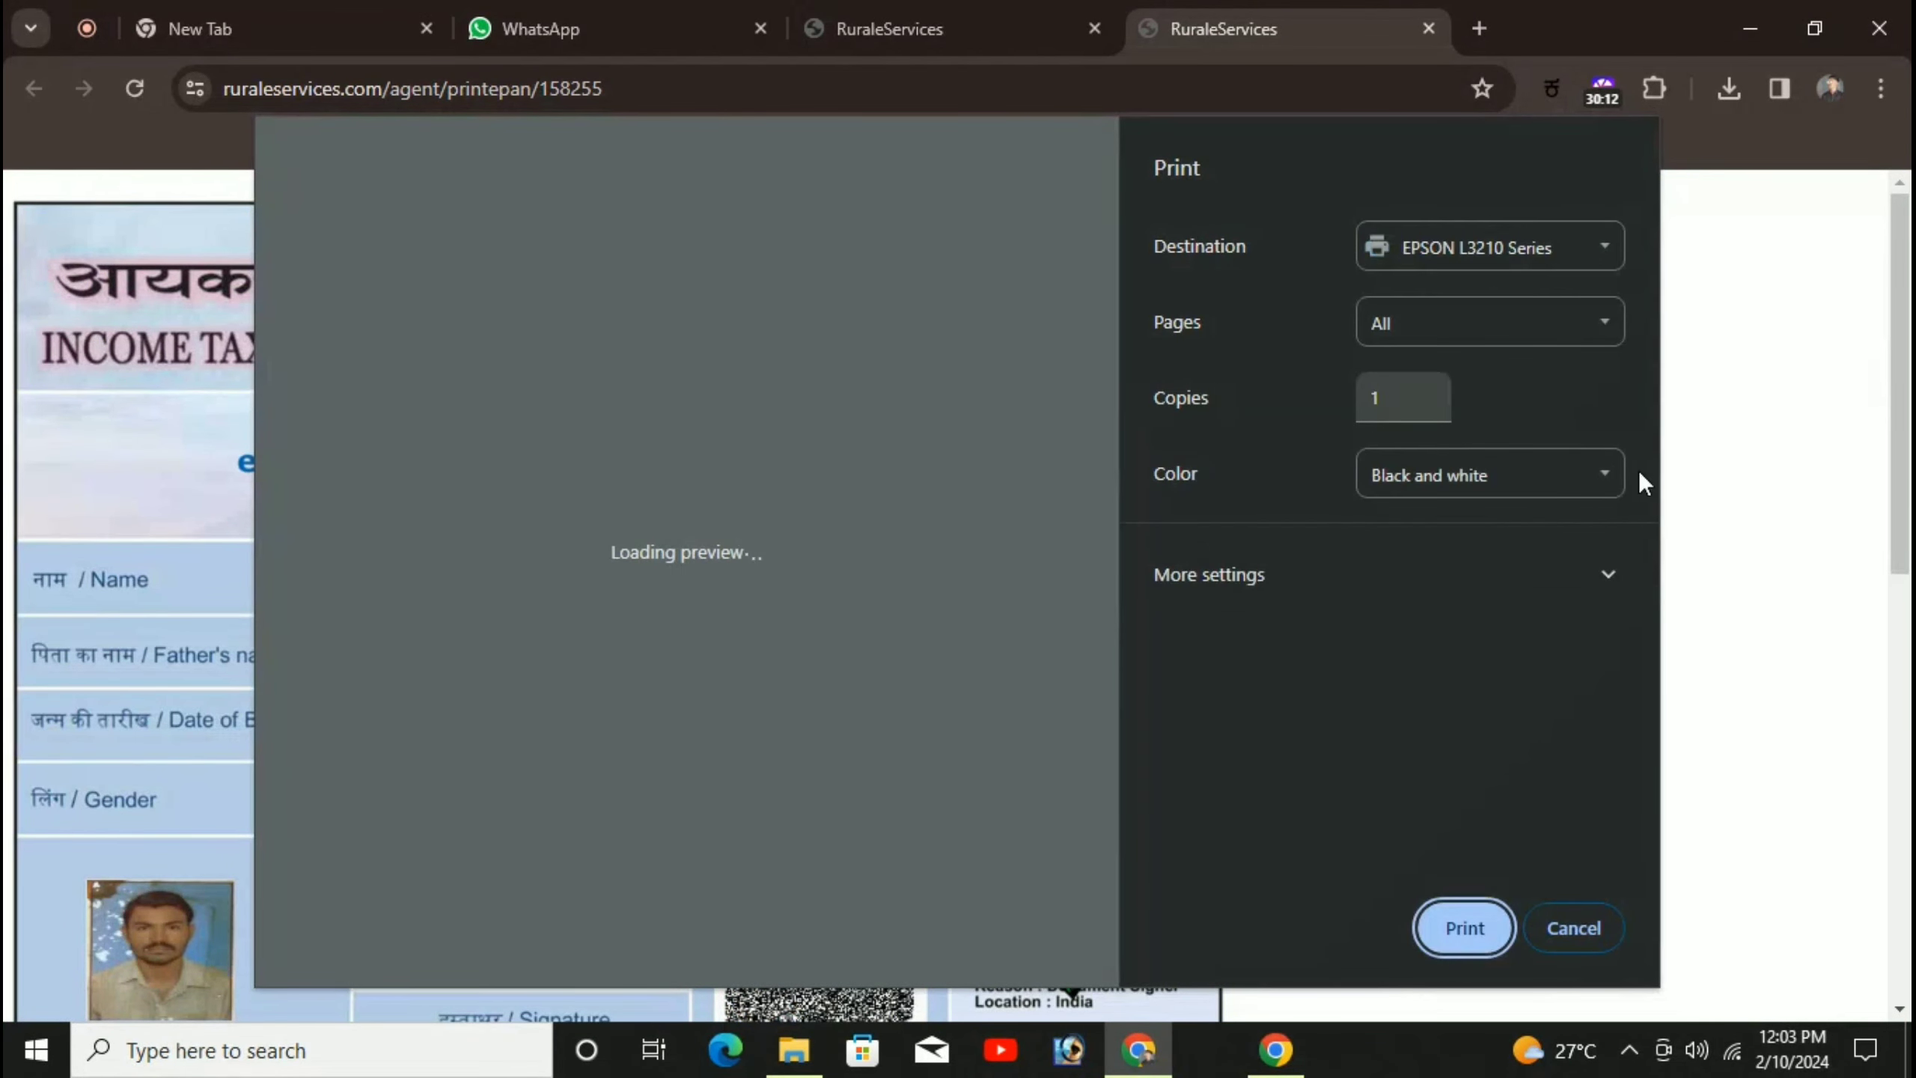
pyautogui.click(1497, 479)
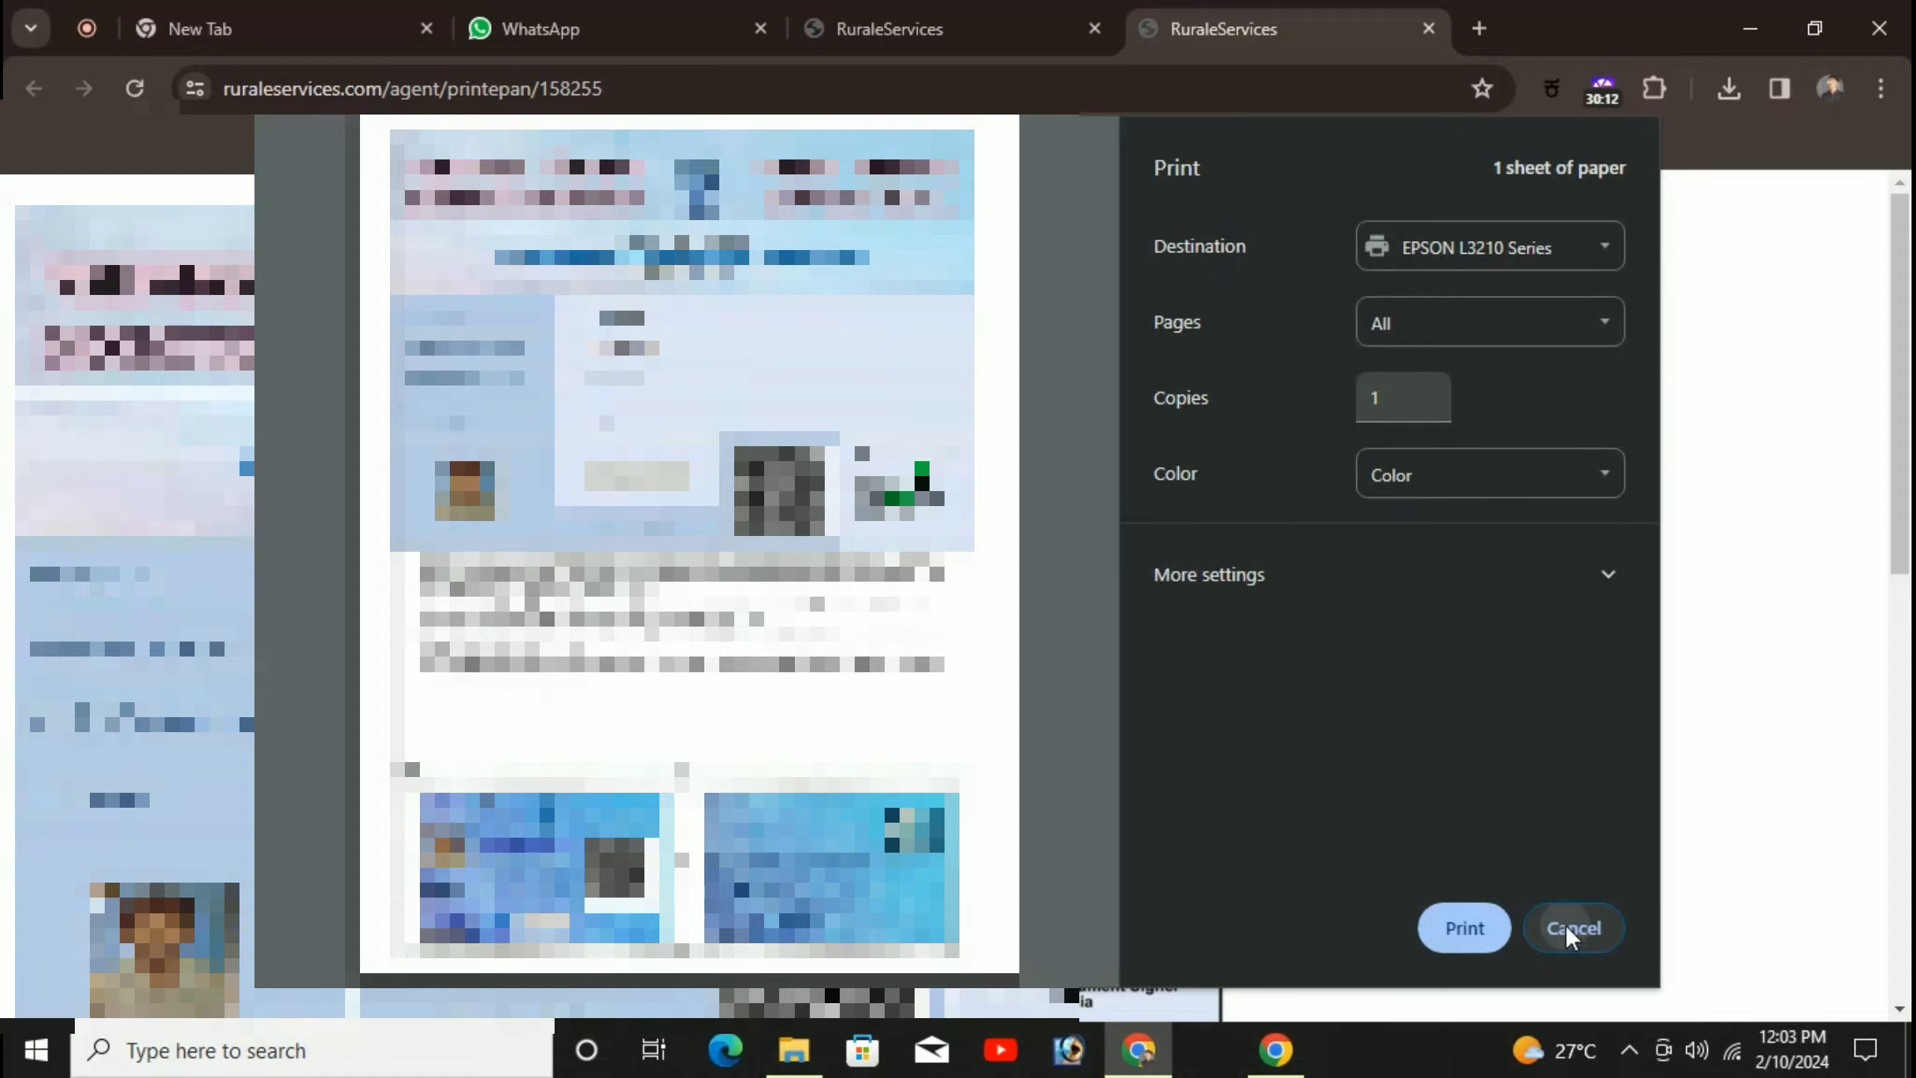
pyautogui.click(1571, 927)
pyautogui.scroll(-5, 1902, 558)
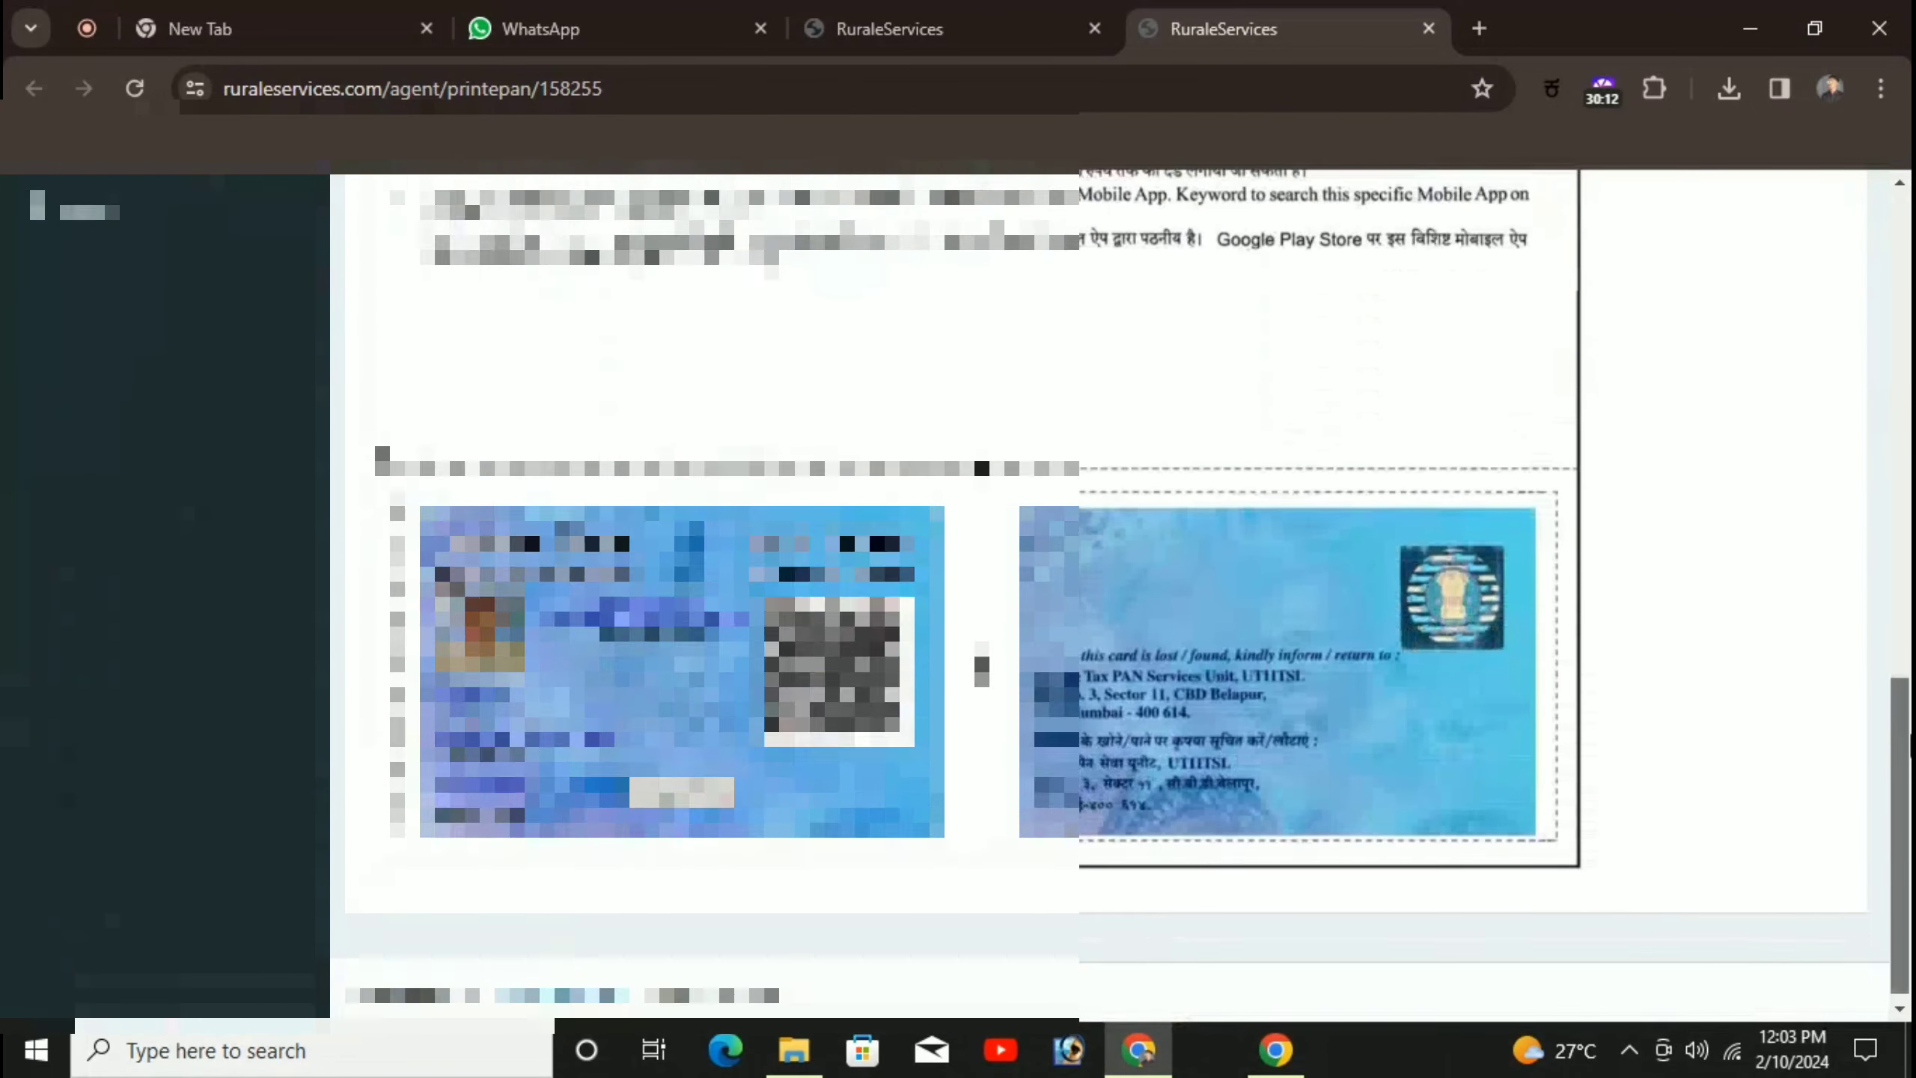